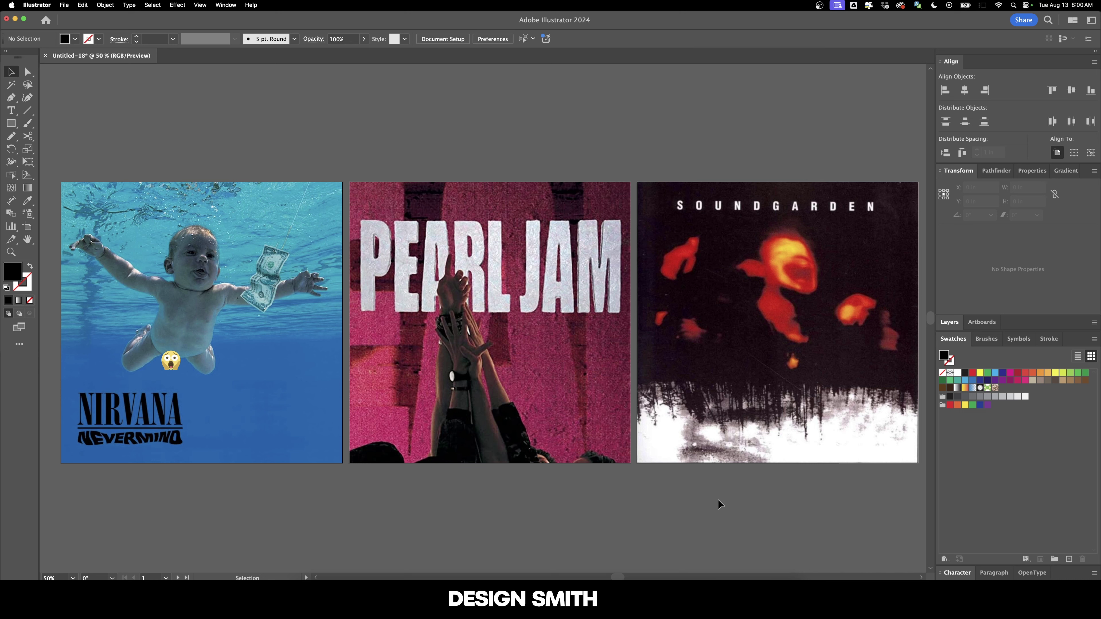
# Step: Move the Nirvana cover image to the left, off its artboard, leaving the artboard blank for the redesign
pyautogui.press('super+minus')
pyautogui.scroll(1, 553, 405)
pyautogui.moveTo(523, 298); pyautogui.dragTo(299, 300)
pyautogui.click(425, 300)
pyautogui.scroll(1, 427, 301)
pyautogui.moveTo(472, 302); pyautogui.dragTo(508, 309)
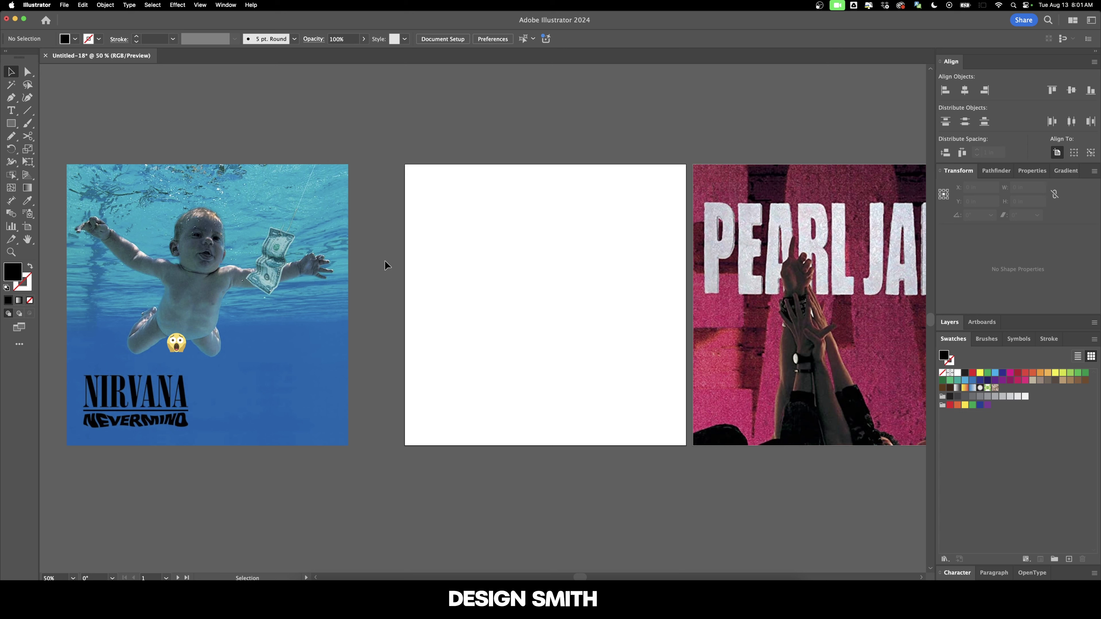
# Step: Create two black rectangles the full 12 in artboard width and about 2.07 in high, one along the top edge and one along the bottom
pyautogui.press('m')
pyautogui.moveTo(404, 165); pyautogui.dragTo(648, 423)
pyautogui.press('v')
pyautogui.hscroll(-3, 671, 245)
pyautogui.moveTo(530, 152); pyautogui.dragTo(547, 417)
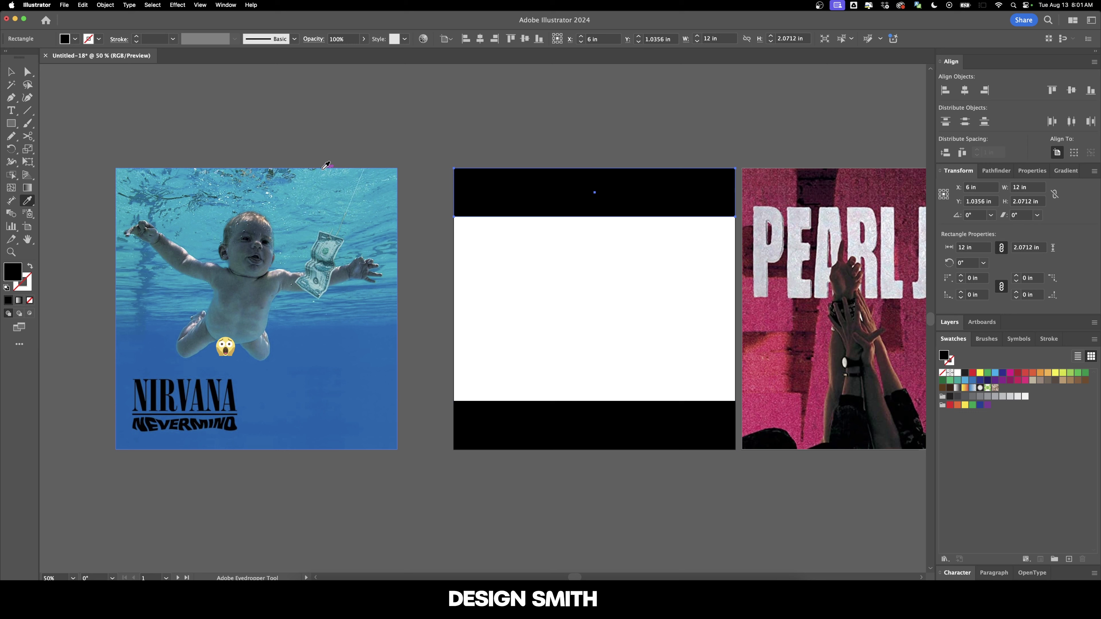
# Step: Fill the top rectangle with light teal sampled from the cover's upper water and the bottom one with deep blue from its lower area
pyautogui.click(321, 168)
pyautogui.keyDown('super'); pyautogui.click(550, 425); pyautogui.keyUp('super')
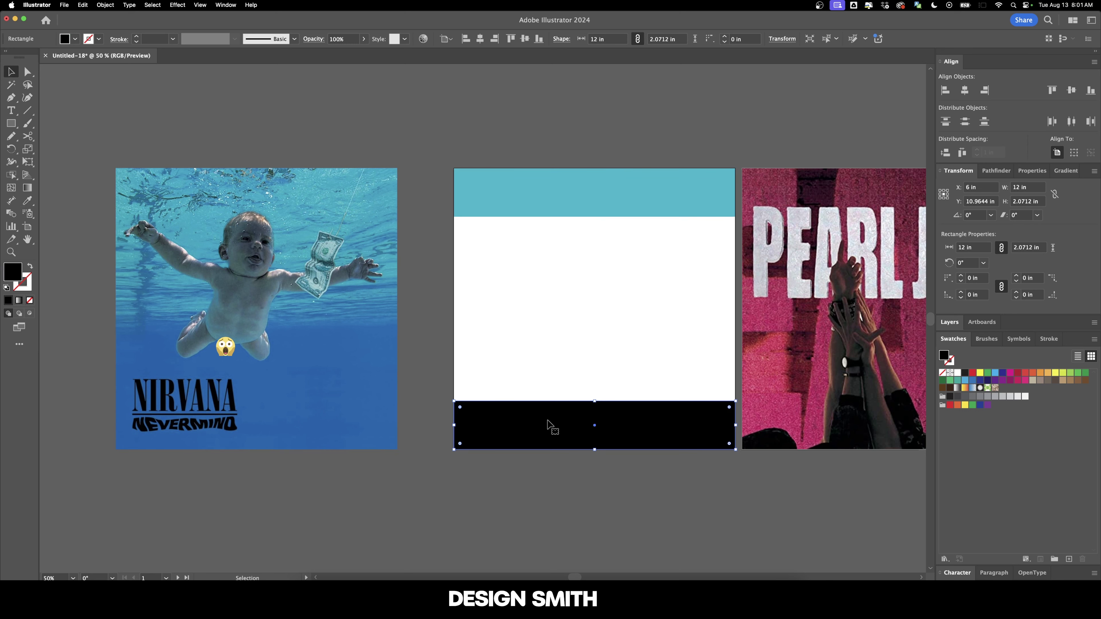
pyautogui.click(367, 443)
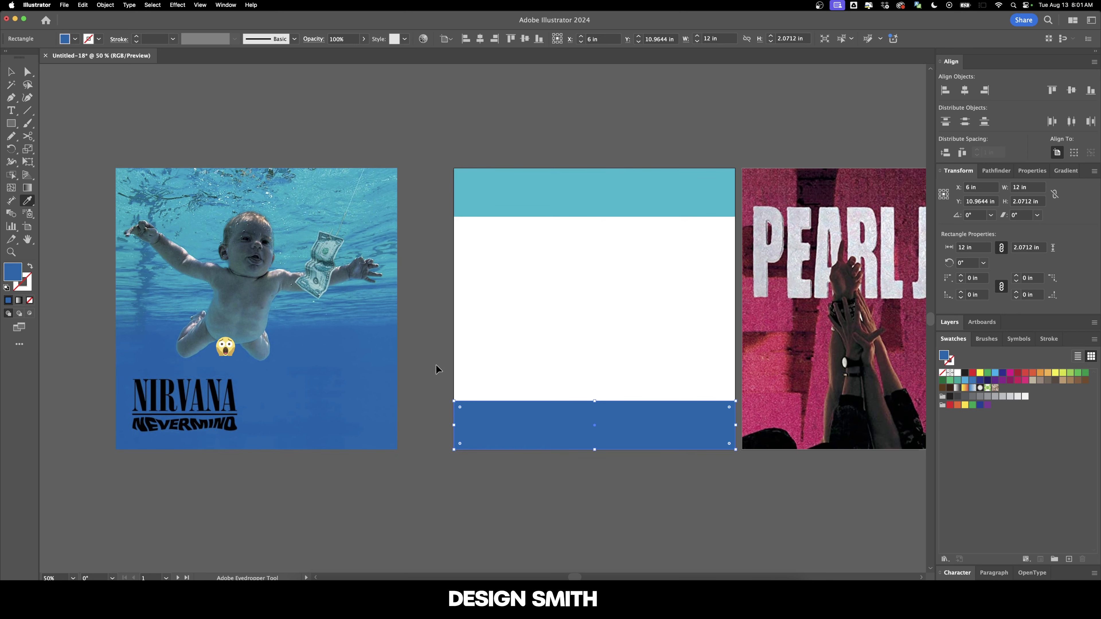
pyautogui.press('v')
pyautogui.click(435, 364)
# Step: Select the teal and blue rectangles together and make a blend between them
pyautogui.hscroll(1, 436, 303)
pyautogui.moveTo(436, 121); pyautogui.dragTo(526, 406)
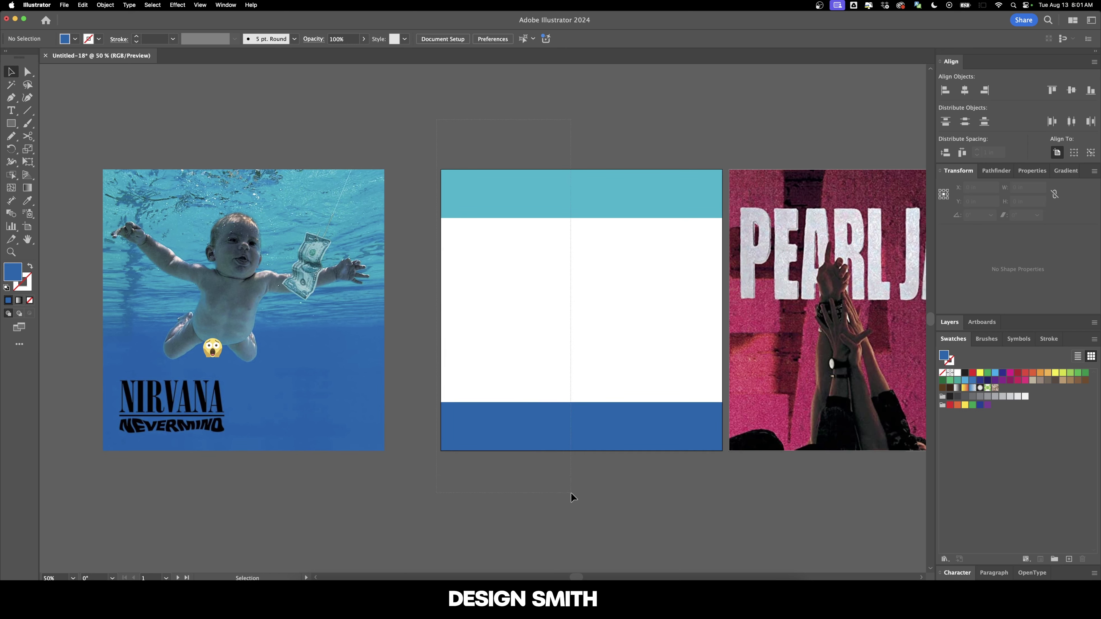
pyautogui.moveTo(571, 493); pyautogui.dragTo(571, 493)
pyautogui.press('alt+super+b')
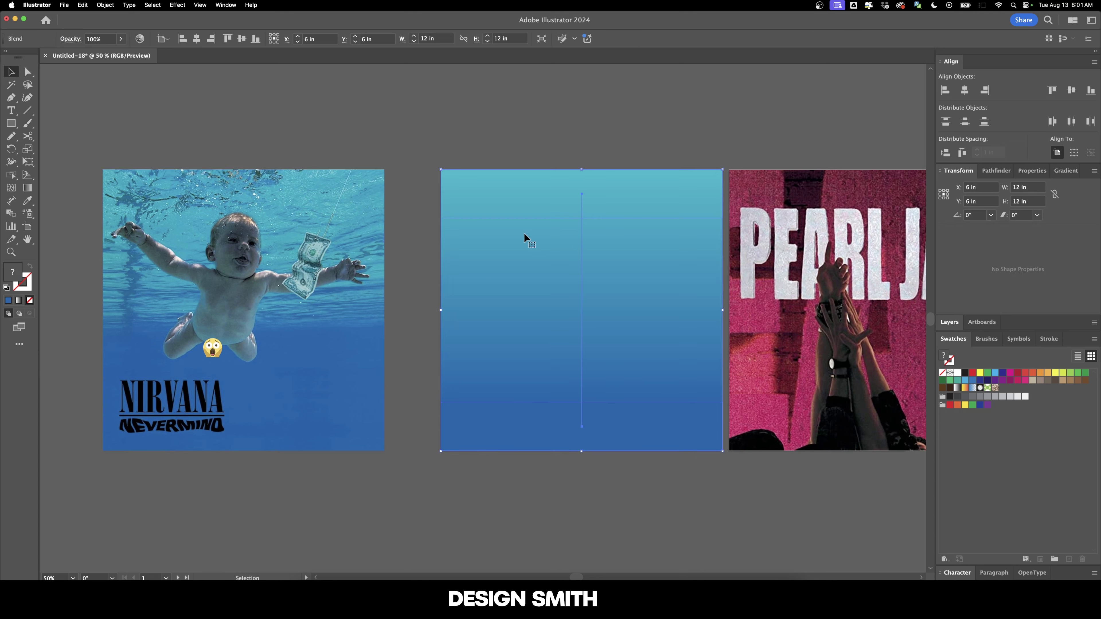
# Step: Change the blend spacing from Smooth Color to Specified Steps and set it to 8 steps
pyautogui.doubleClick(10, 213)
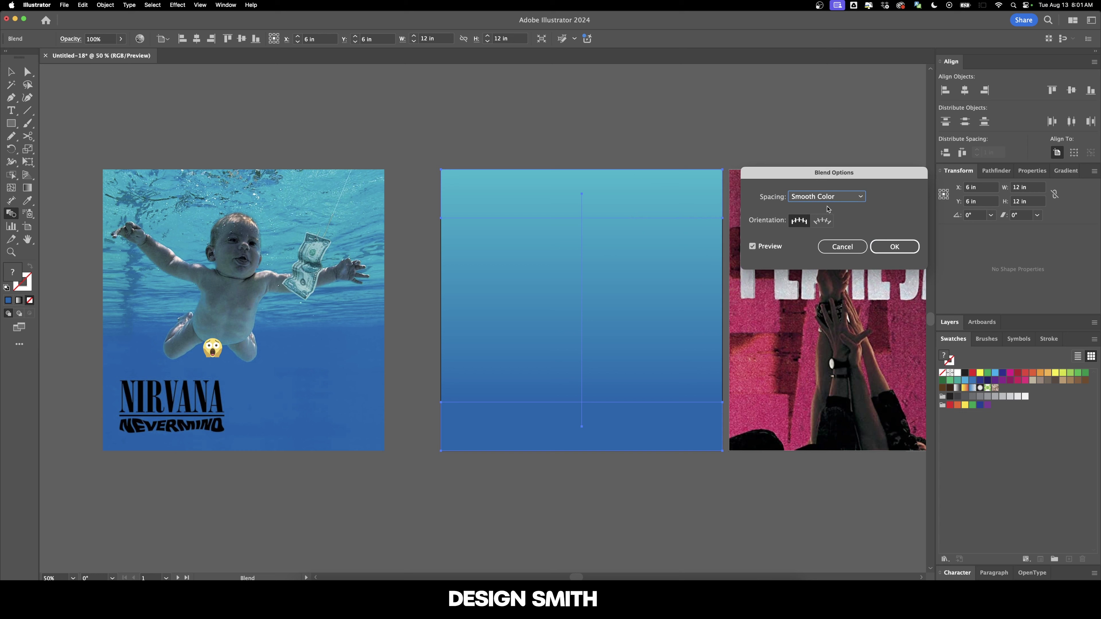
pyautogui.click(829, 197)
pyautogui.click(823, 210)
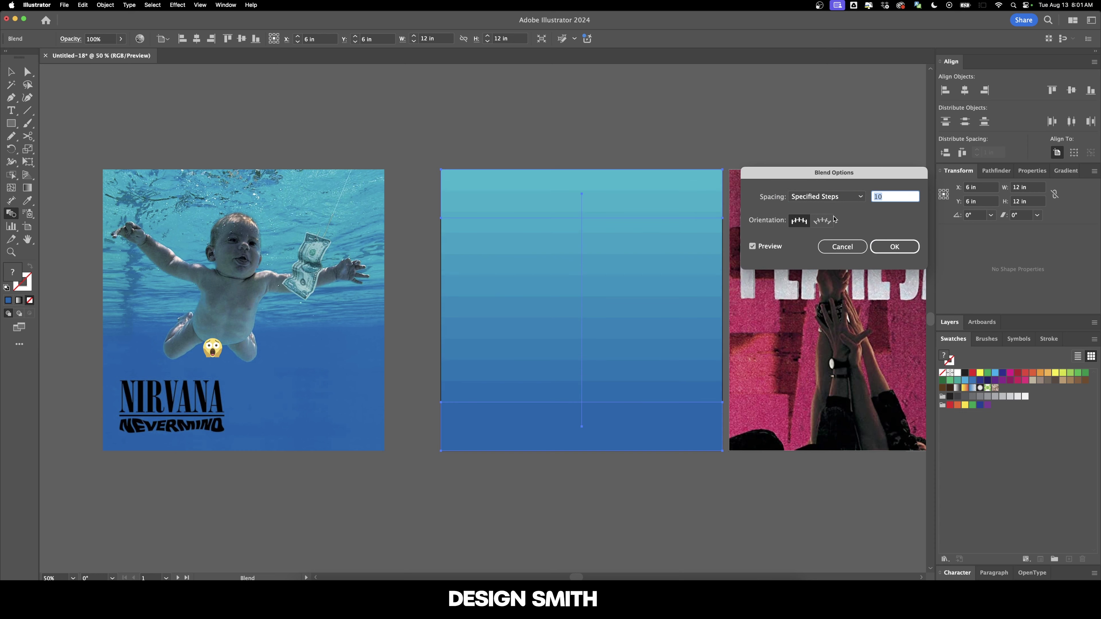
pyautogui.press('Down')
pyautogui.press('Down')
pyautogui.press('Down')
pyautogui.press('Down')
pyautogui.press('Down')
pyautogui.press('Down')
pyautogui.press('Up')
pyautogui.press('Up')
pyautogui.press('Up')
pyautogui.press('Up')
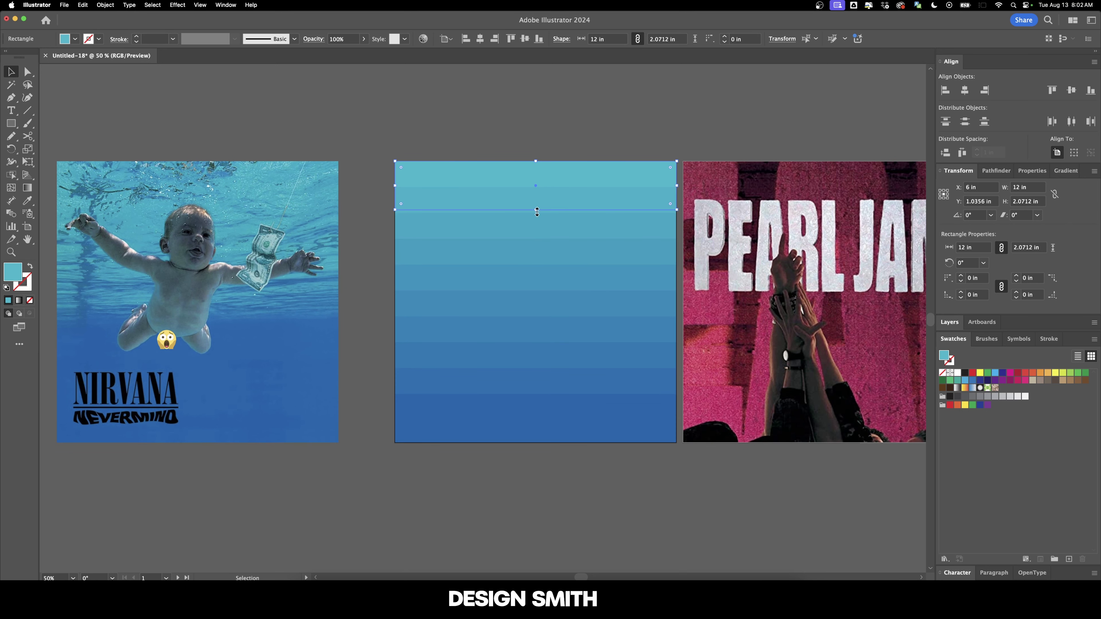
# Step: Reduce the height of both the top and bottom rectangles of the blend to 1 in, keeping them against the artboard edges
pyautogui.moveTo(535, 211); pyautogui.dragTo(536, 186)
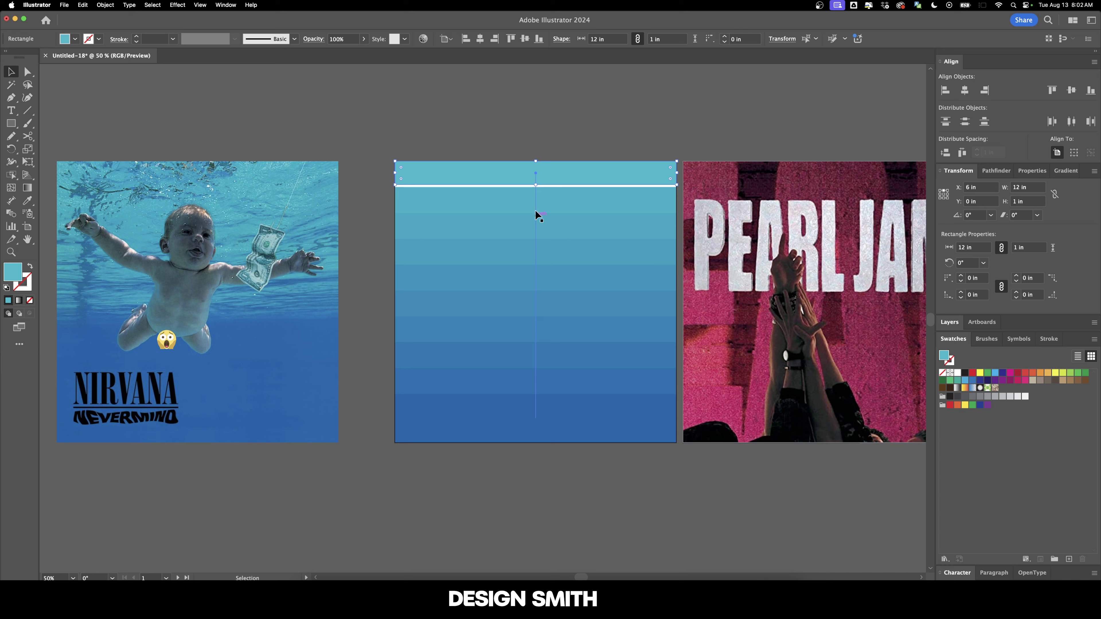
pyautogui.press('a')
pyautogui.click(582, 424)
pyautogui.press('v')
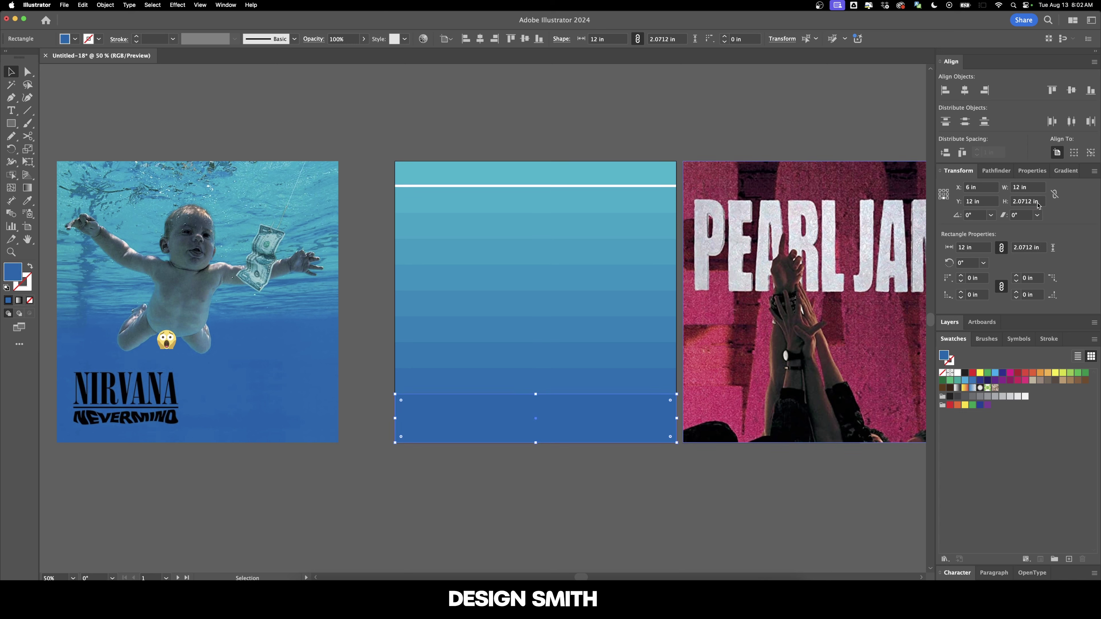
pyautogui.click(1038, 201)
pyautogui.write('1')
pyautogui.press('Return')
# Step: Increase the blend's specified steps to 10 so the bands fill the gaps, and deselect the artwork
pyautogui.doubleClick(11, 214)
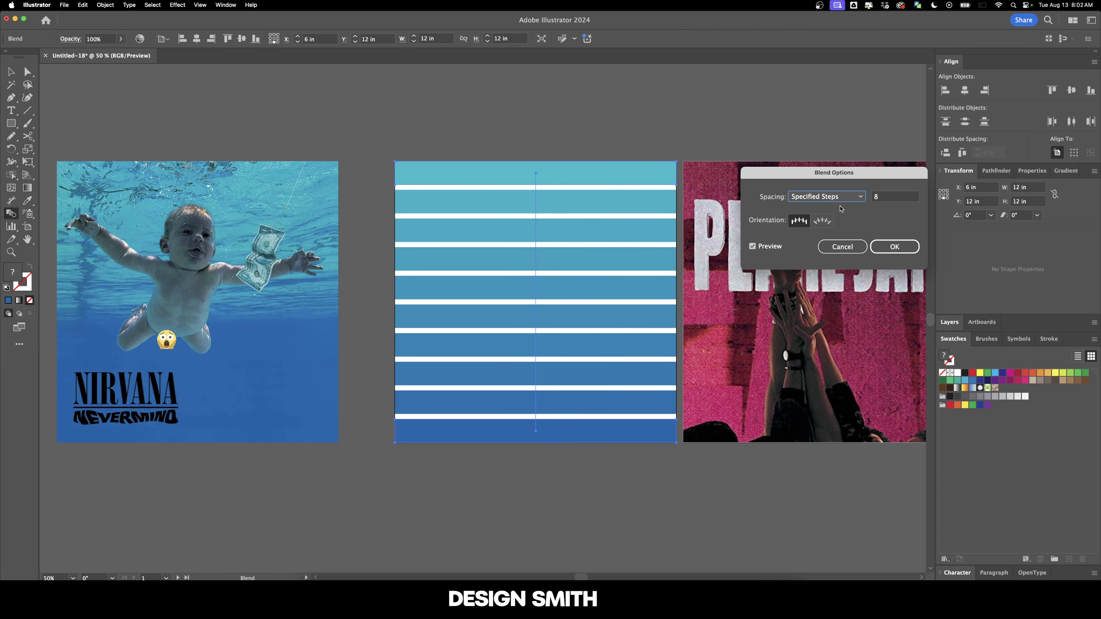
pyautogui.click(881, 197)
pyautogui.press('Up')
pyautogui.press('Up')
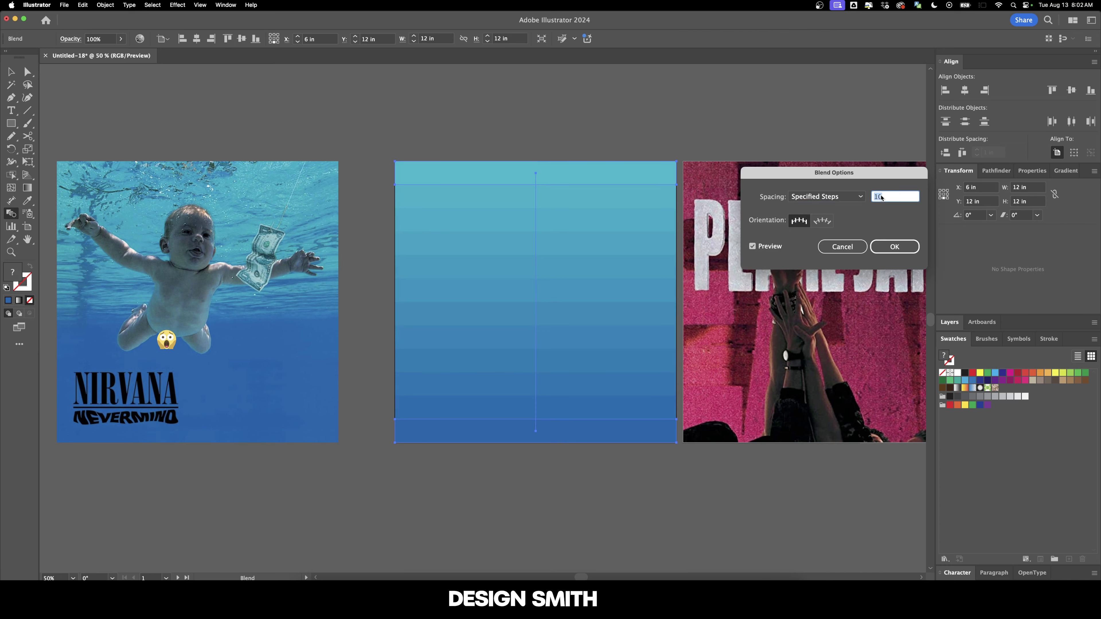
pyautogui.press('Return')
pyautogui.press('v')
pyautogui.press('super+shift+a')
pyautogui.hscroll(-2, 530, 230)
pyautogui.hscroll(-3, 576, 234)
pyautogui.scroll(1, 577, 234)
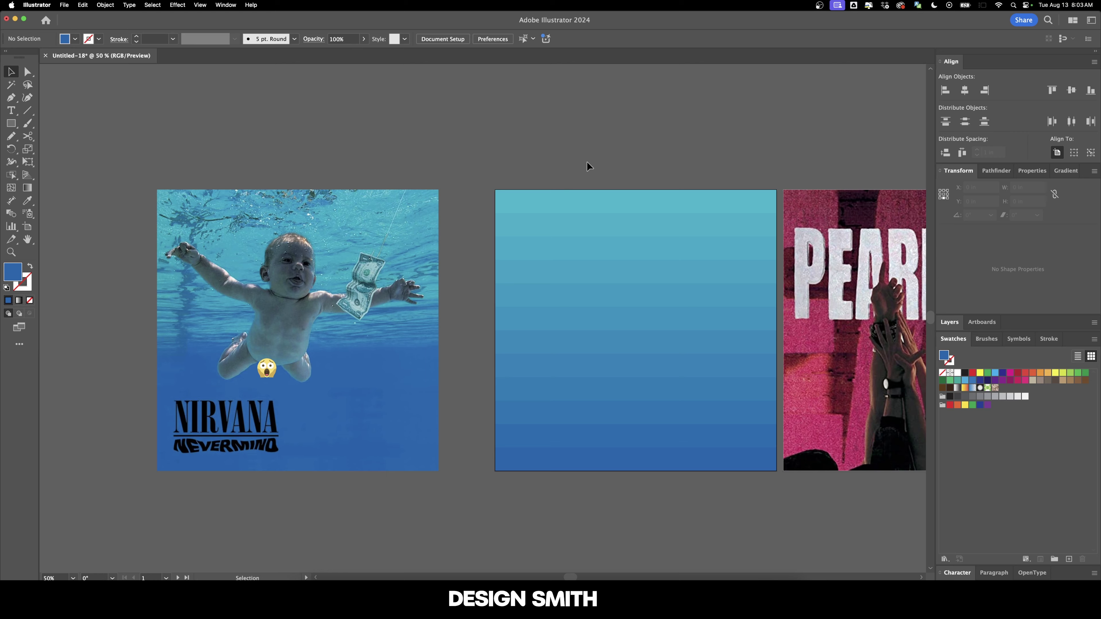
# Step: Add the text "Nevermind" on the blended artboard and set its font to Manrope ExtraLight in the ExtraBold style
pyautogui.scroll(-3, 516, 282)
pyautogui.hscroll(5, 516, 282)
pyautogui.press('t')
pyautogui.click(324, 511)
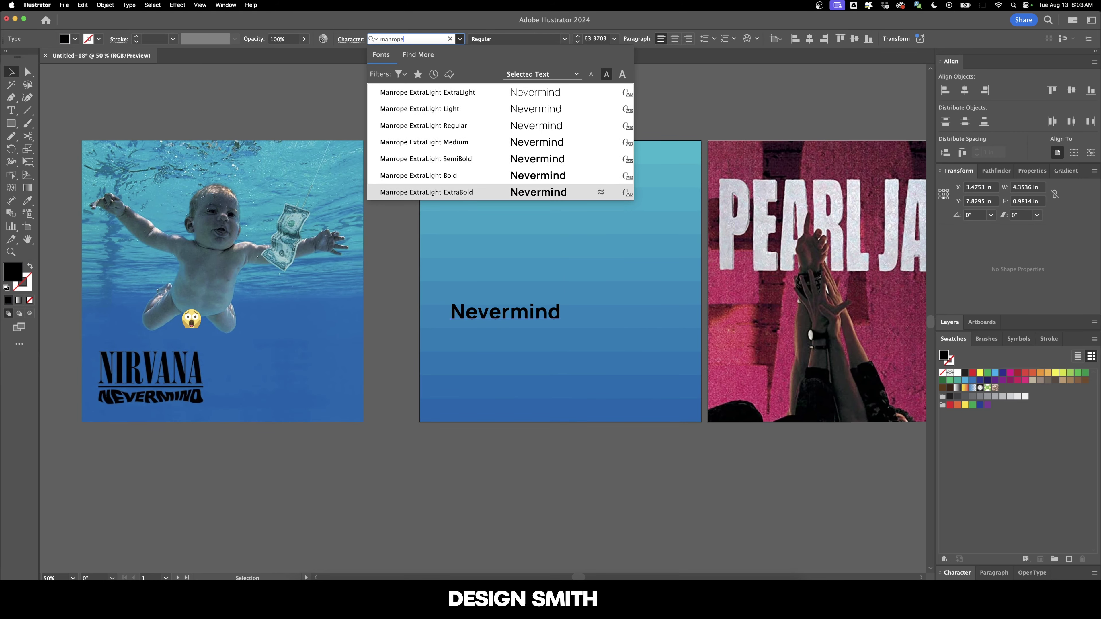
pyautogui.click(610, 192)
pyautogui.press('Escape')
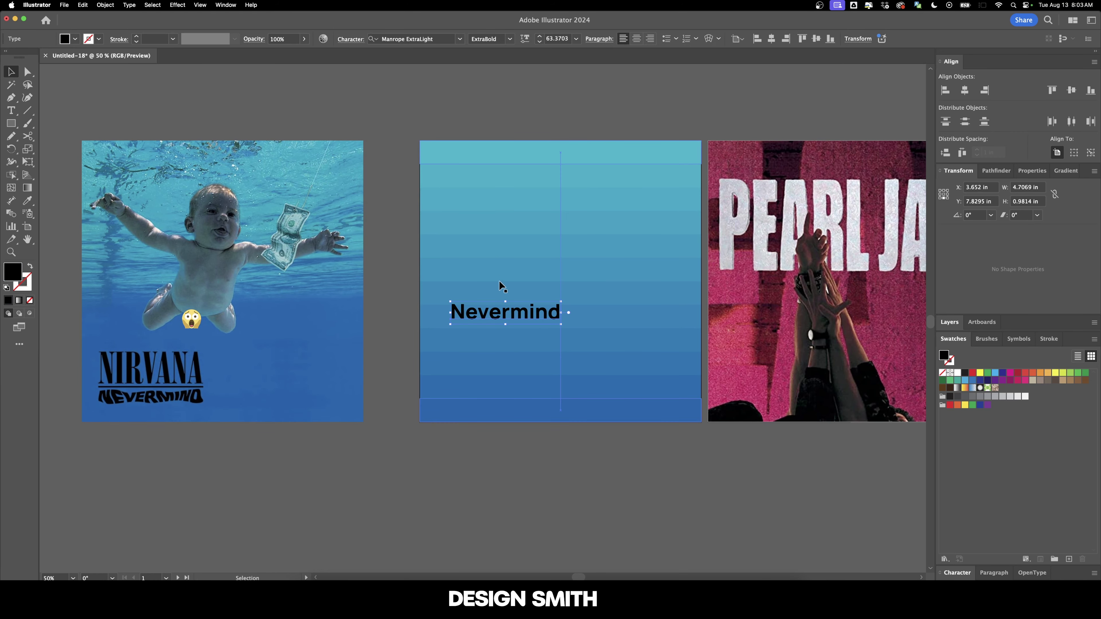
# Step: Set the "Nevermind" text to Optical kerning with centered paragraph alignment, and center it horizontally and vertically on the artboard
pyautogui.scroll(10, 502, 304)
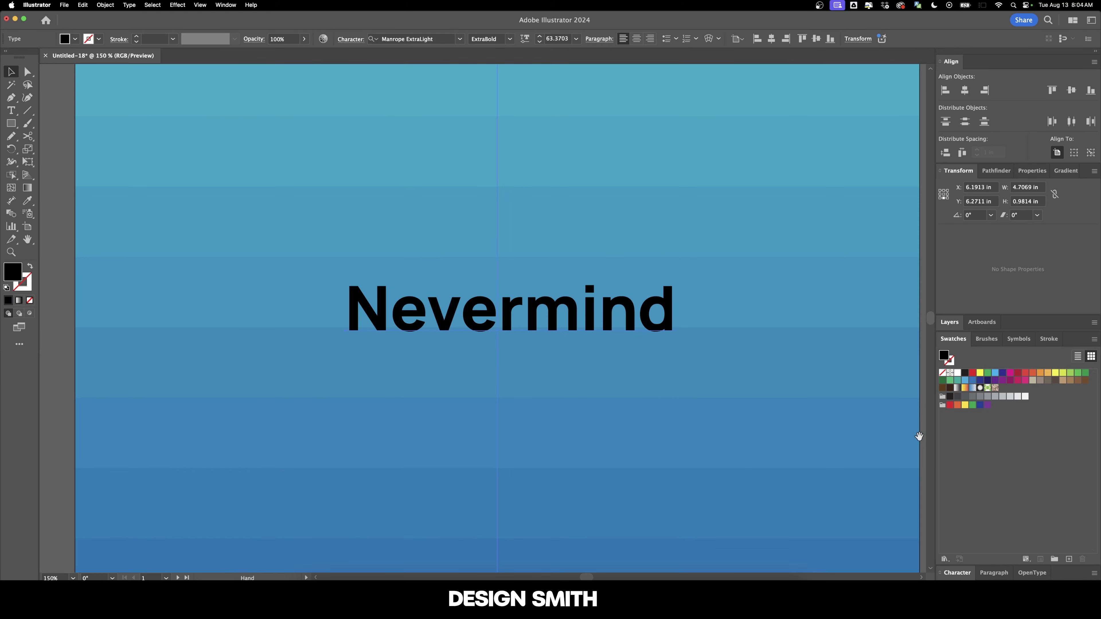
pyautogui.click(957, 573)
pyautogui.click(992, 420)
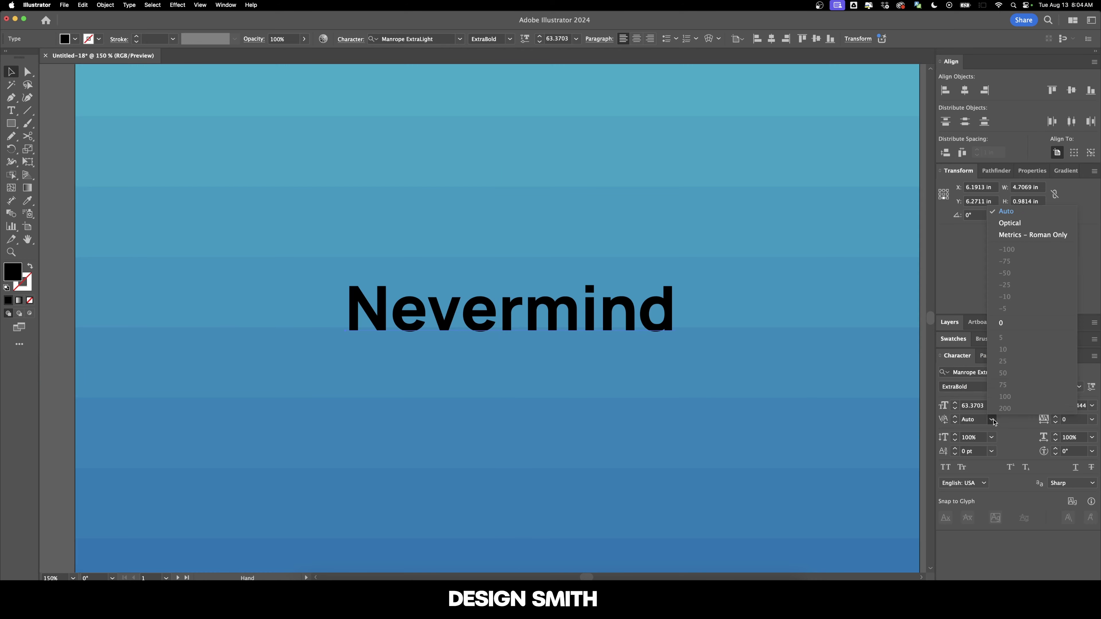
pyautogui.click(1009, 223)
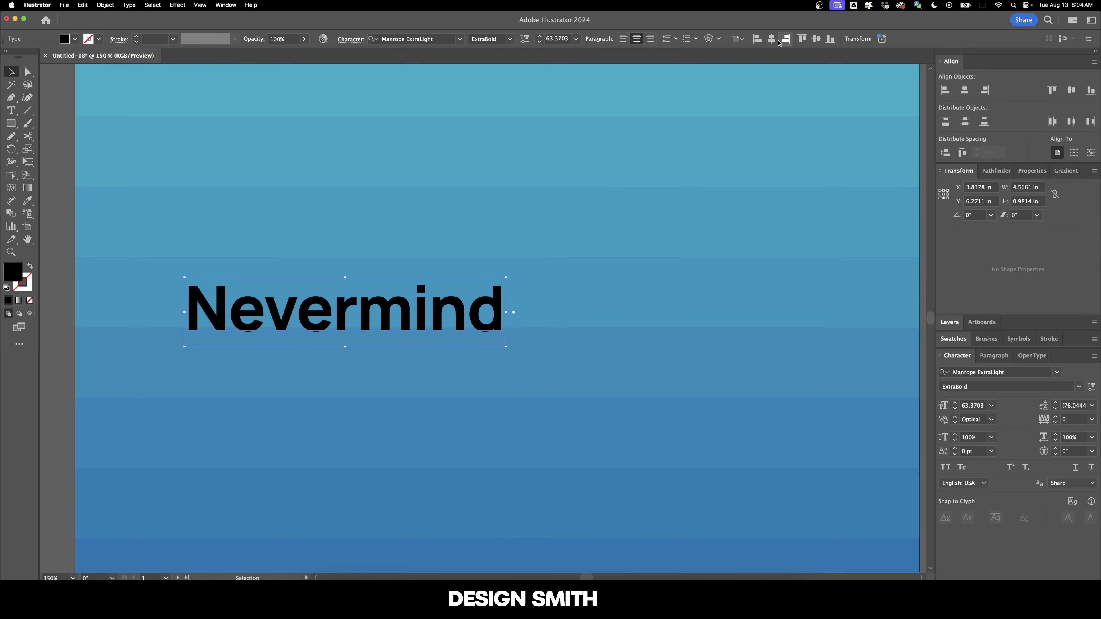
pyautogui.click(772, 39)
pyautogui.click(816, 39)
# Step: Tighten the kerning between the individual letters of "Nevermind"
pyautogui.moveTo(697, 279); pyautogui.dragTo(713, 205)
pyautogui.press('t')
pyautogui.click(590, 256)
pyautogui.press('Up')
pyautogui.press('Right')
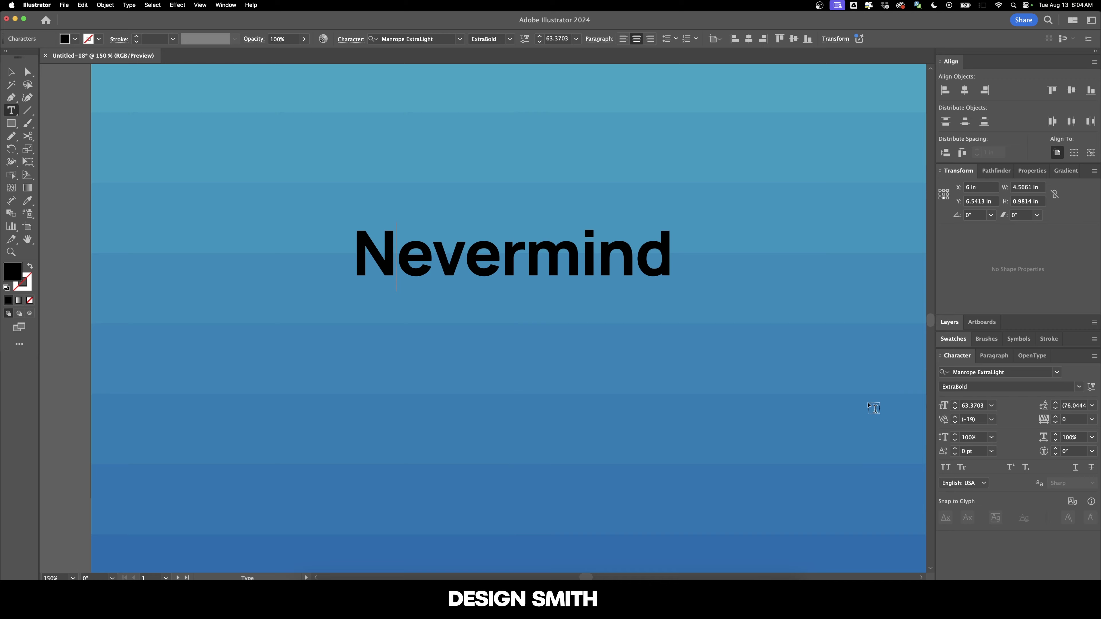
# Step: Set the font size of the "Nevermind" text to 90 pt and deselect it
pyautogui.click(560, 38)
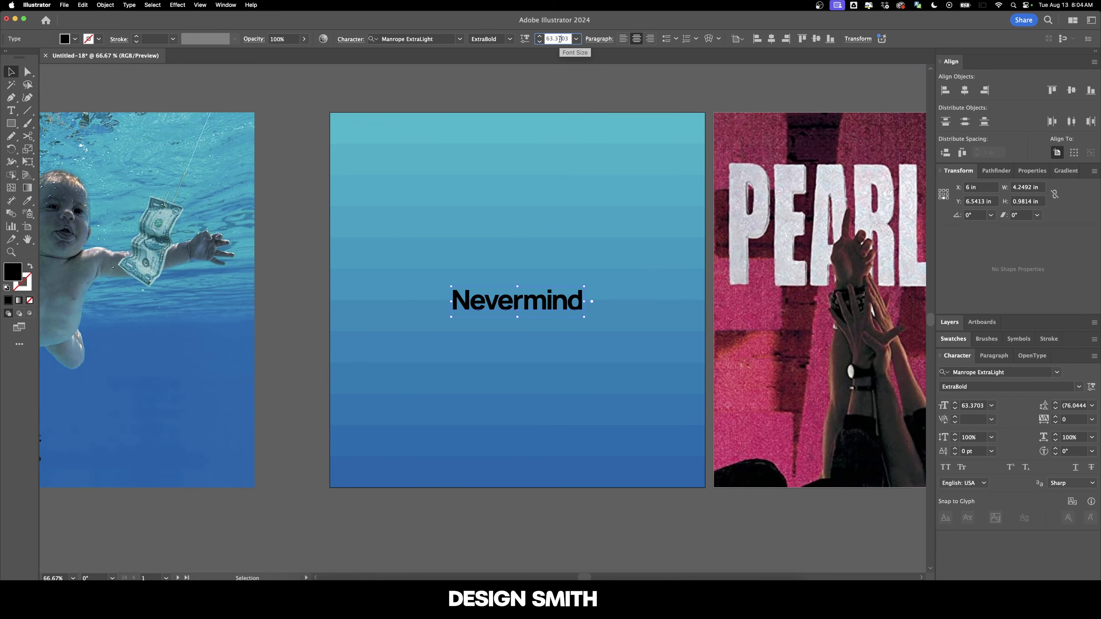
pyautogui.hotkey('shift', 'Up')
pyautogui.hotkey('shift', 'Up')
pyautogui.hotkey('shift', 'Up')
pyautogui.press('Return')
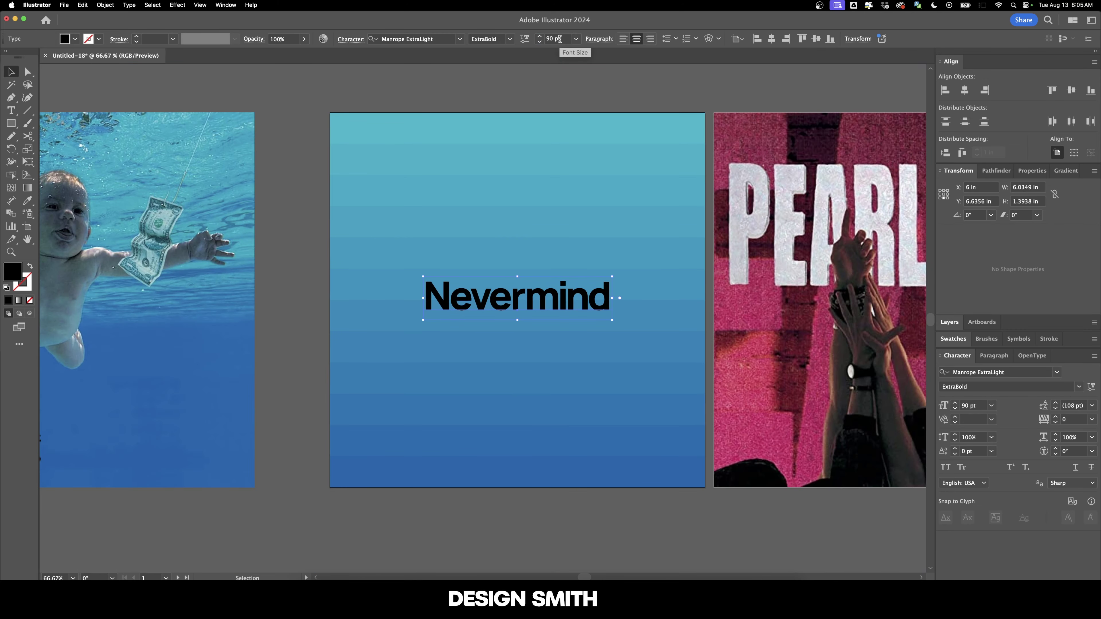
pyautogui.click(543, 83)
pyautogui.moveTo(543, 83); pyautogui.dragTo(561, 125)
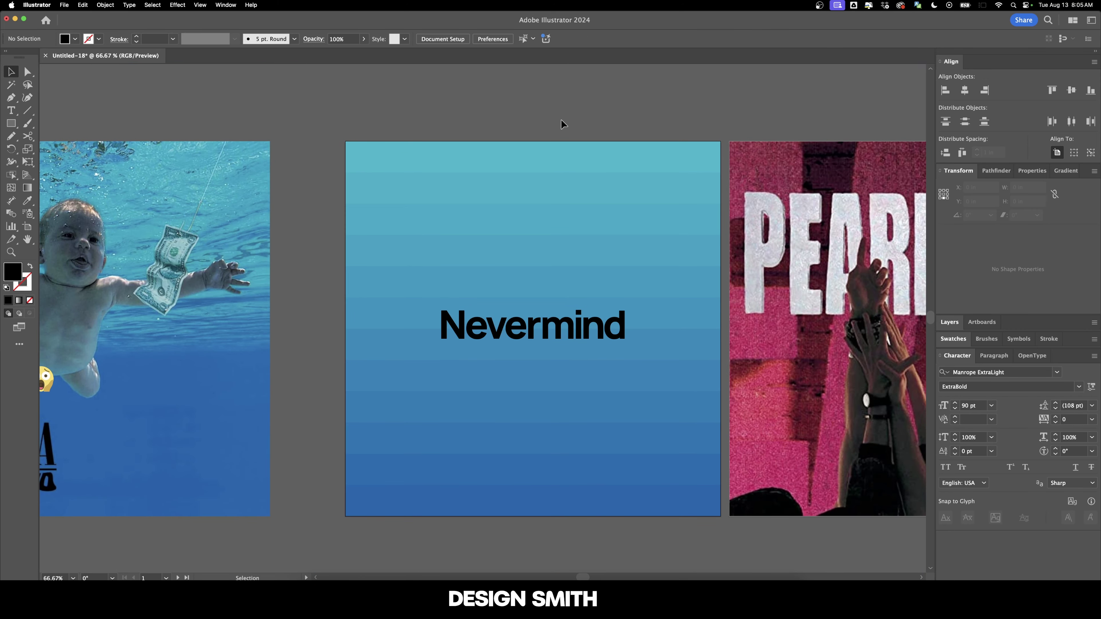
# Step: Duplicate the "Nevermind" text straight below the original and set the copy's font size to 30 pt
pyautogui.scroll(-2, 561, 119)
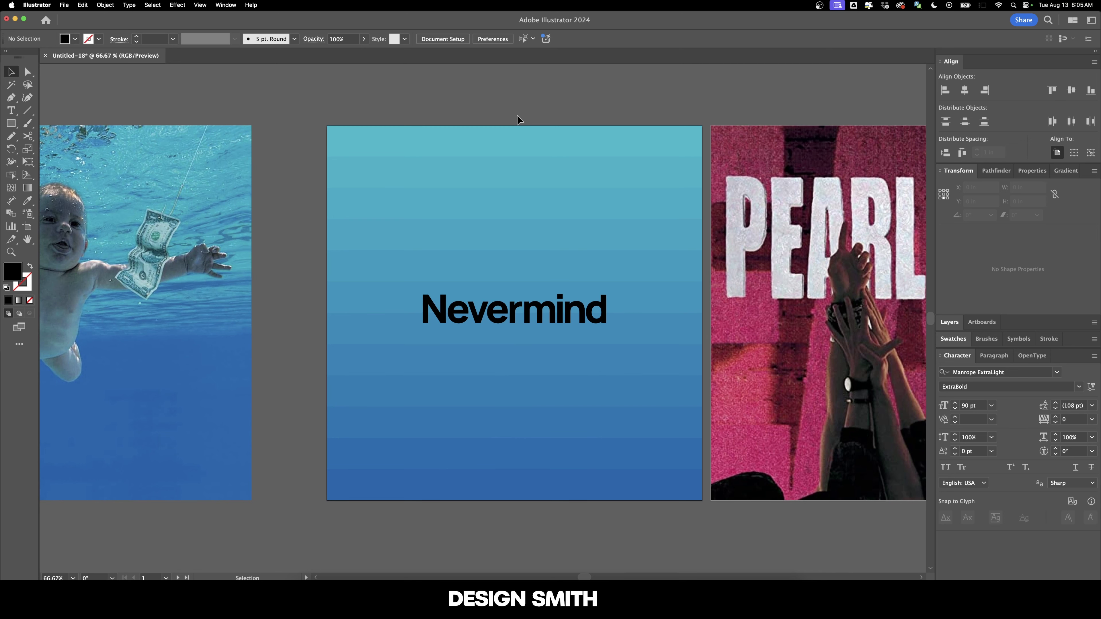
pyautogui.scroll(-3, 519, 119)
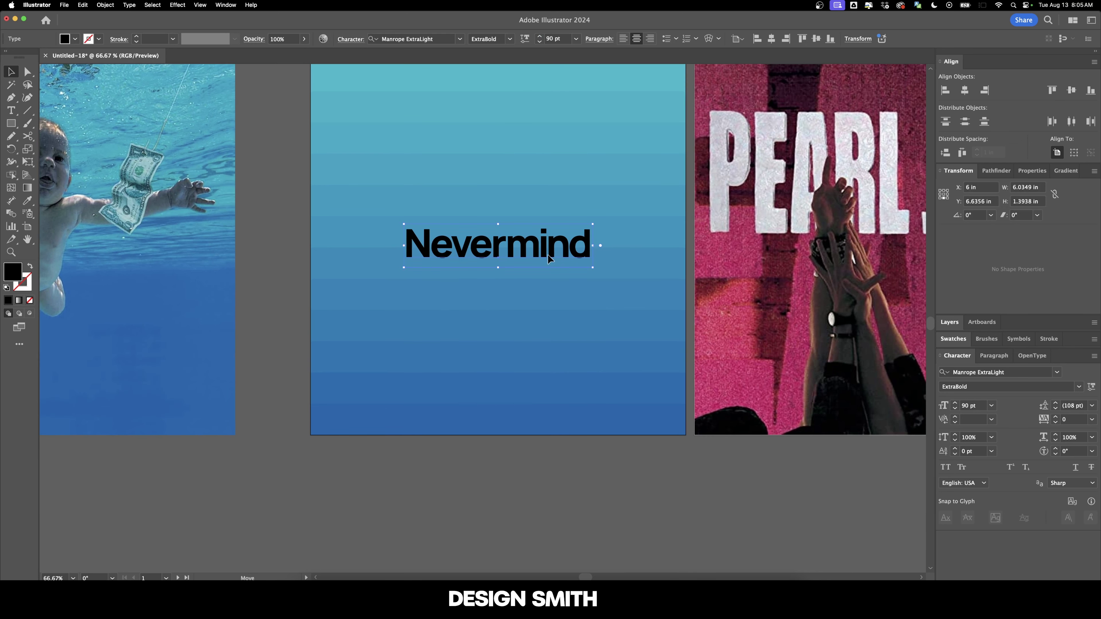
pyautogui.moveTo(581, 248); pyautogui.dragTo(575, 333)
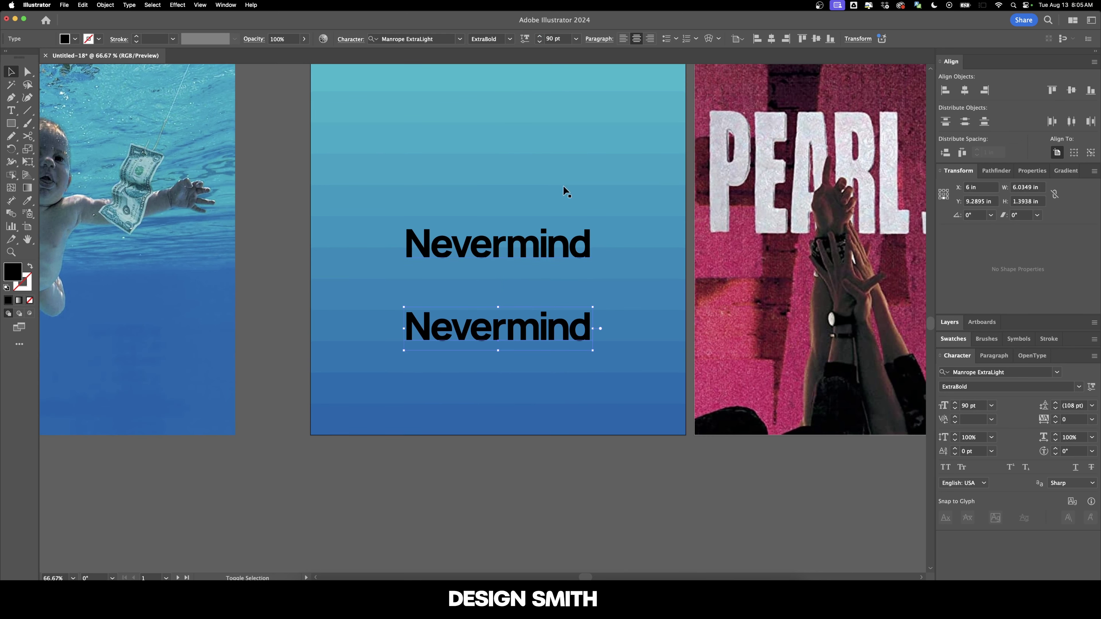
pyautogui.click(559, 39)
pyautogui.write('30')
pyautogui.press('Return')
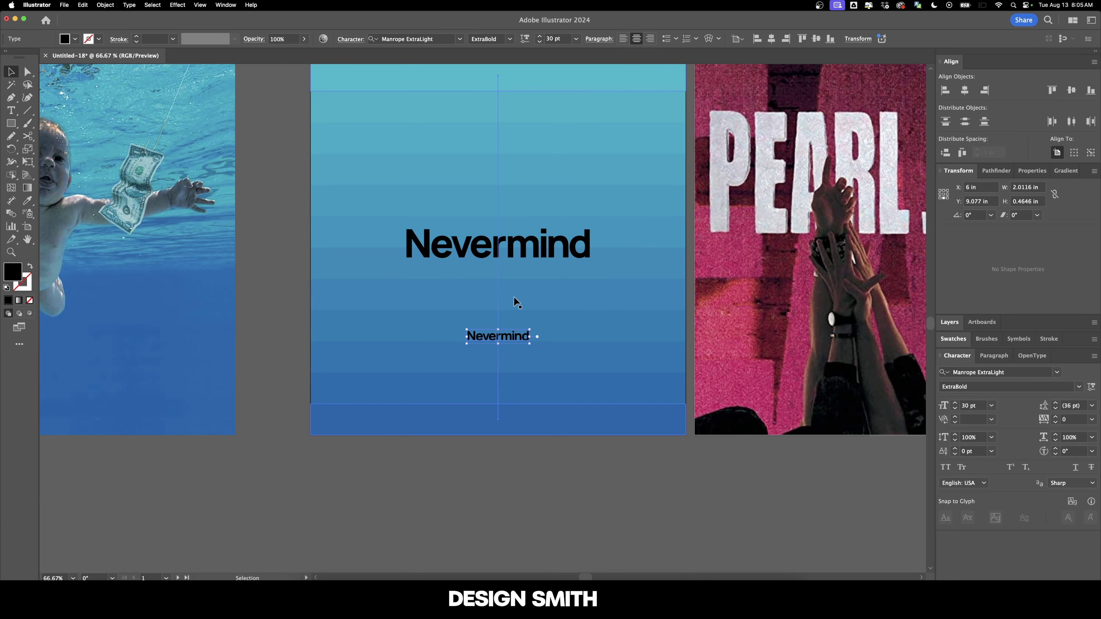
# Step: Replace the wording of the small copy with "Nirvana"
pyautogui.doubleClick(498, 336)
pyautogui.write('Nirvana')
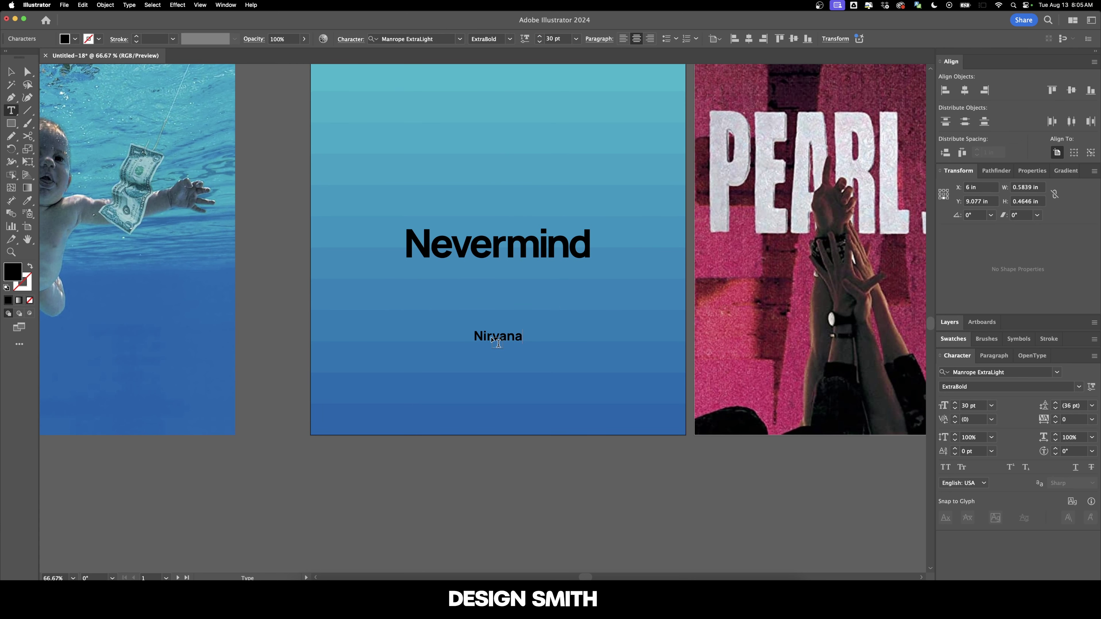
pyautogui.press('Escape')
pyautogui.click(258, 288)
pyautogui.scroll(2, 259, 288)
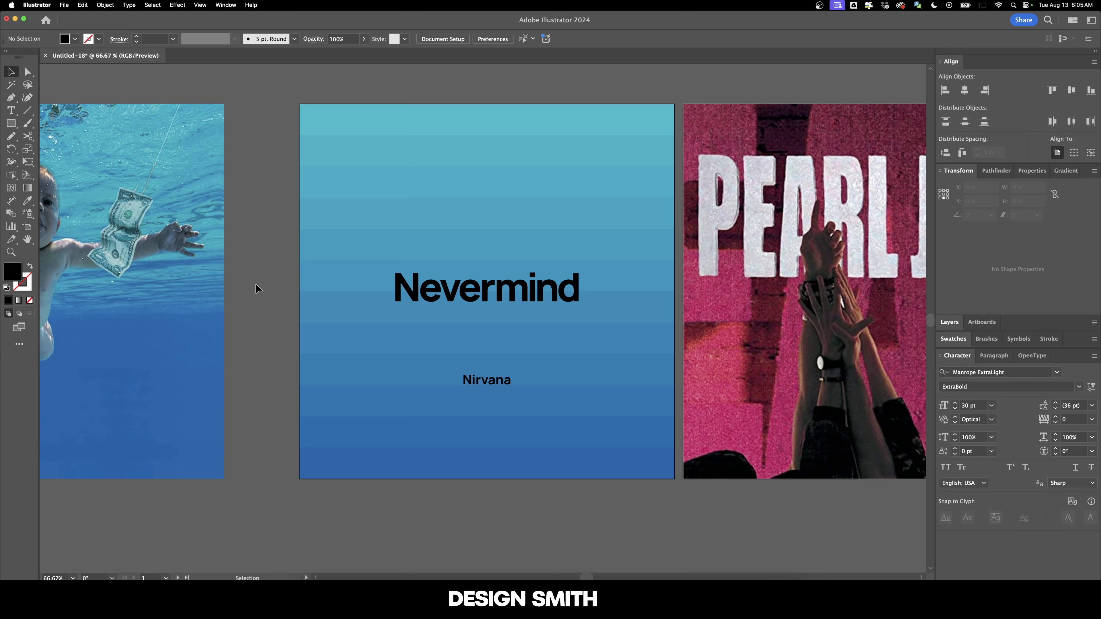
pyautogui.scroll(2, 259, 288)
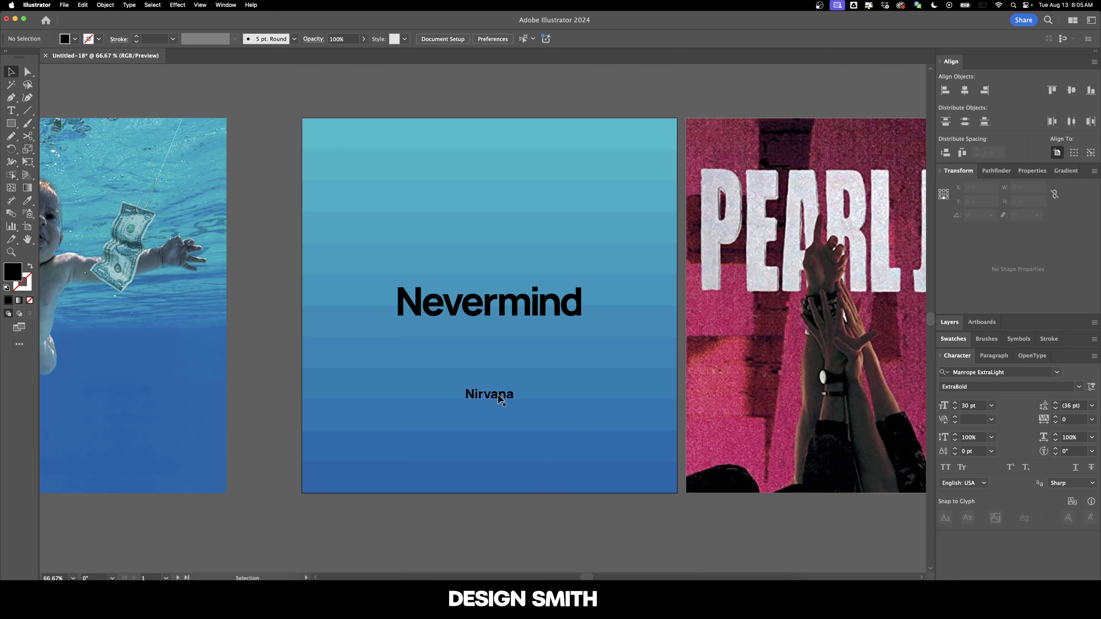
# Step: Move the "Nirvana" text straight up so it sits closely beneath the "Nevermind" title
pyautogui.moveTo(496, 398); pyautogui.dragTo(494, 328)
pyautogui.scroll(-1, 499, 367)
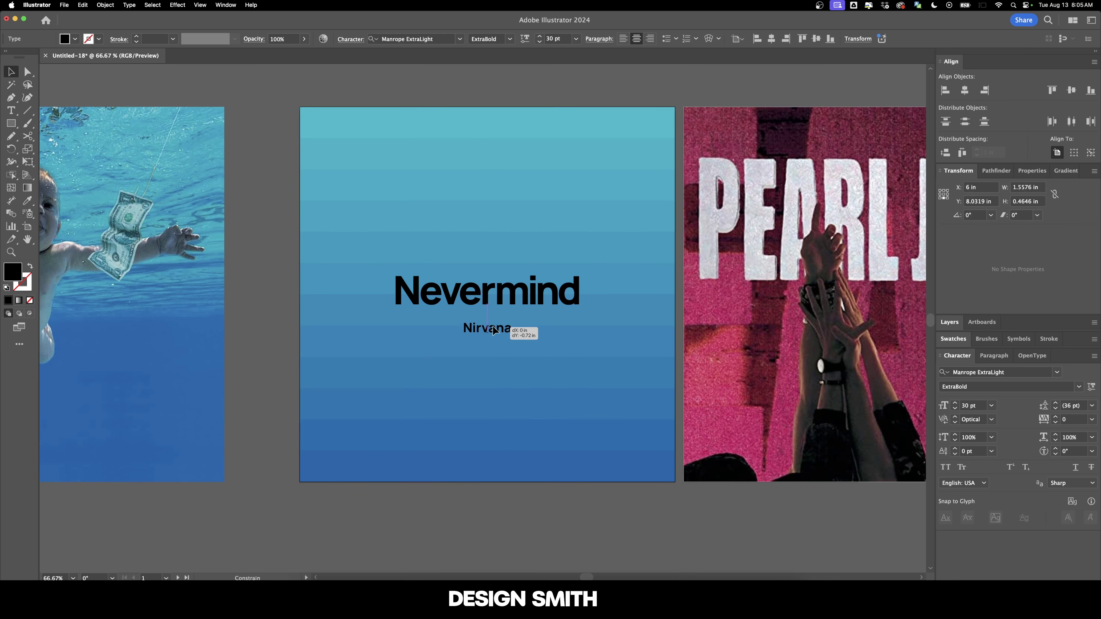
pyautogui.press('Up')
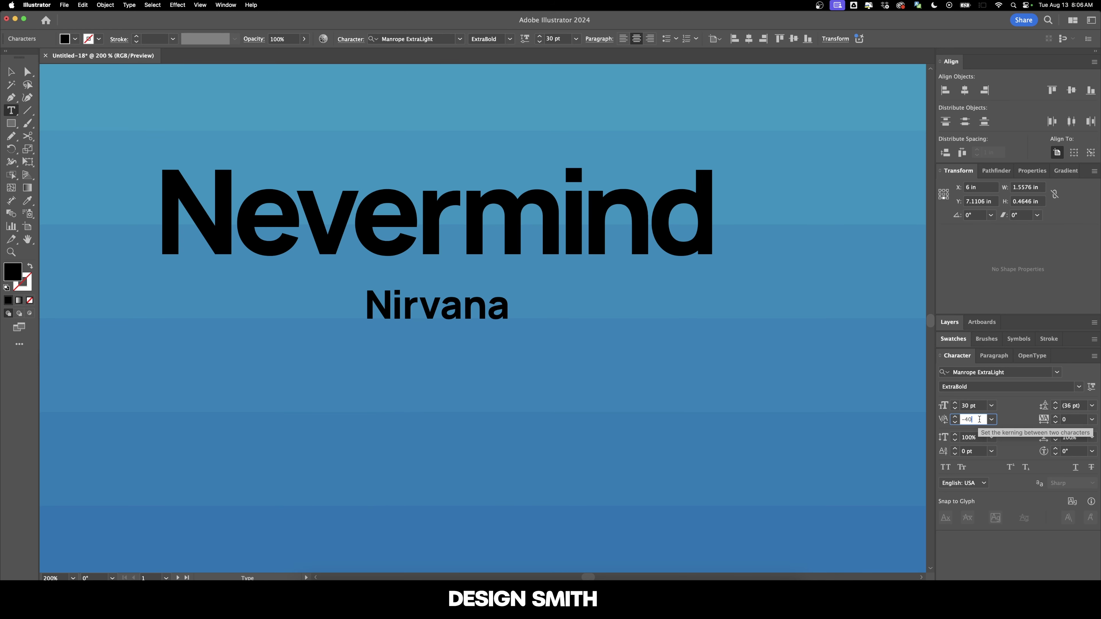
# Step: Tighten the kerning of the individual letter pairs in "Nirvana" with negative values such as -40 and -70, and deselect the text
pyautogui.press('Down')
pyautogui.press('Return')
pyautogui.press('Right')
pyautogui.click(980, 421)
pyautogui.write('-70')
pyautogui.hotkey('shift', 'Down')
pyautogui.hotkey('shift', 'Down')
pyautogui.hotkey('shift', 'Down')
pyautogui.hotkey('shift', 'Down')
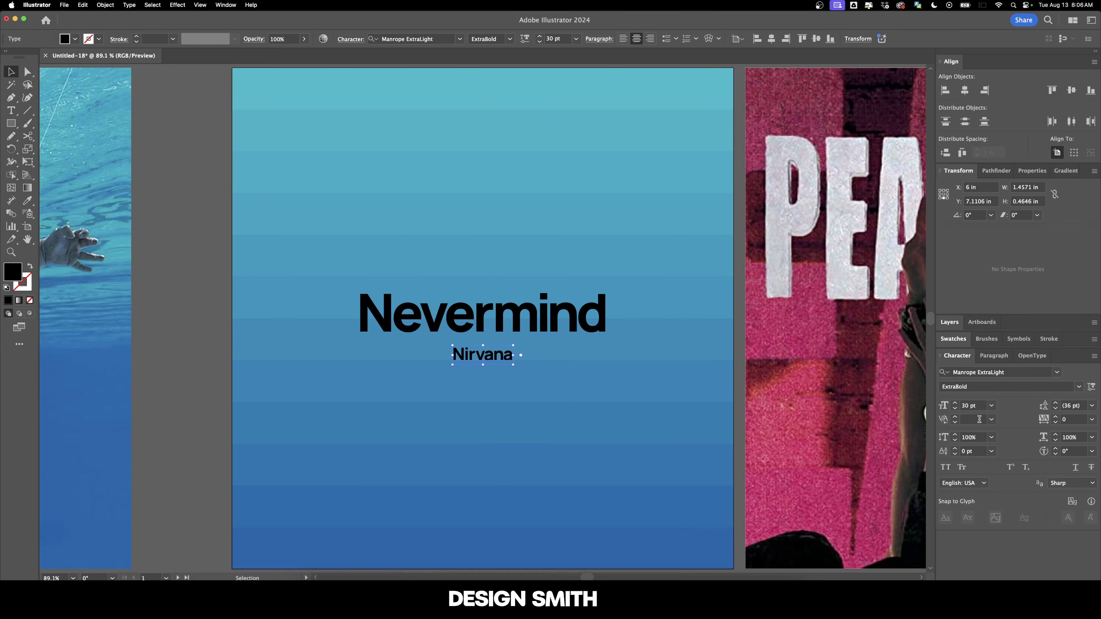
pyautogui.click(219, 334)
pyautogui.scroll(-2, 219, 334)
pyautogui.moveTo(221, 334); pyautogui.dragTo(285, 334)
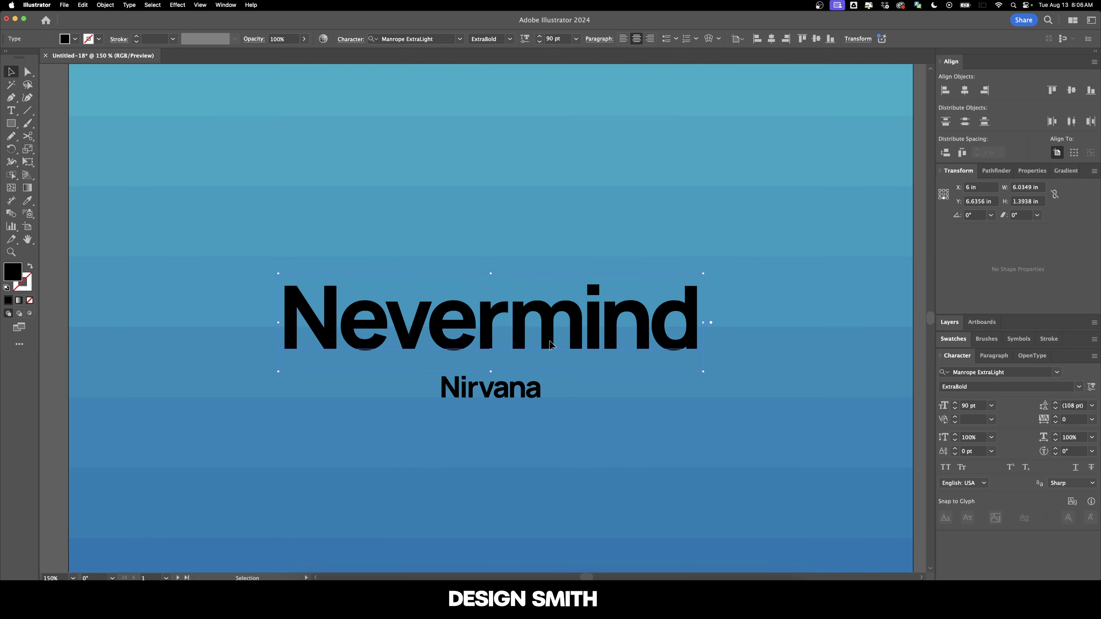
# Step: Move the "Nevermind" title slightly up to widen the gap below it, and select the "Nirvana" text
pyautogui.moveTo(548, 344); pyautogui.dragTo(547, 325)
pyautogui.scroll(-1, 575, 332)
pyautogui.click(486, 362)
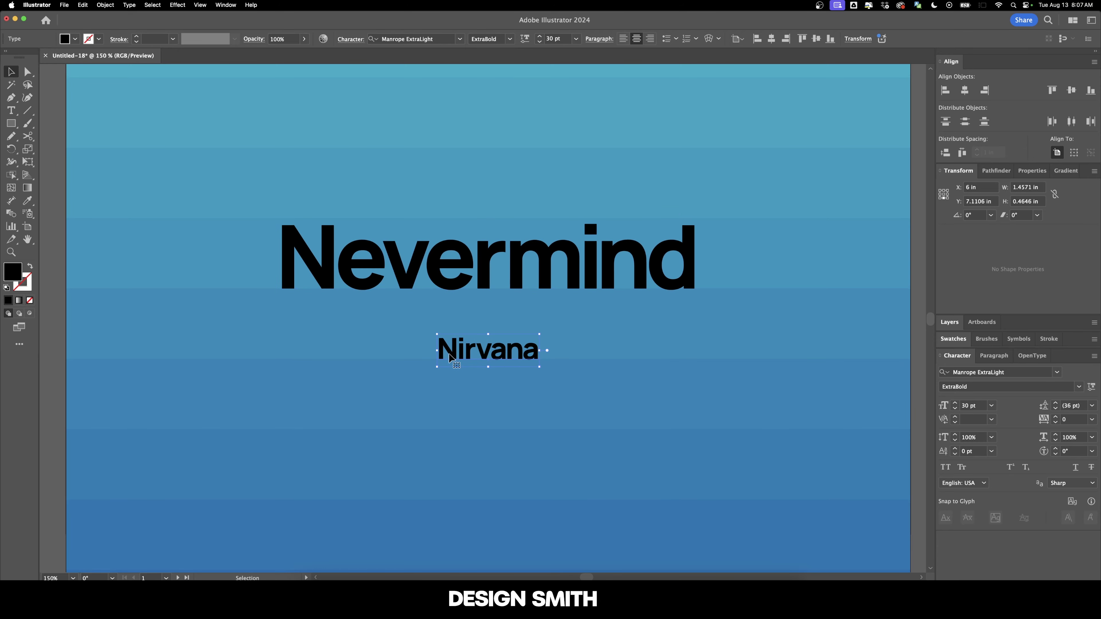
# Step: Draw a small upright rectangle between the original artwork and the new cover, filled with the pale green sampled from the dollar bill
pyautogui.click(610, 359)
pyautogui.press('super+minus')
pyautogui.press('super+minus')
pyautogui.press('super+minus')
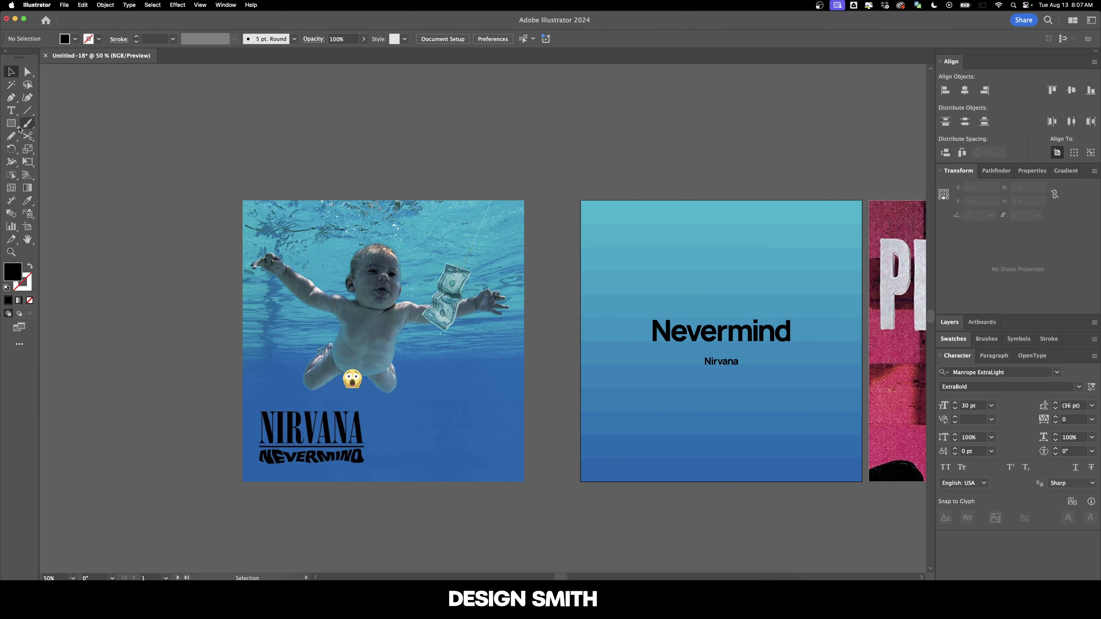
pyautogui.click(12, 124)
pyautogui.moveTo(320, 177); pyautogui.dragTo(153, 122)
pyautogui.scroll(1, 325, 251)
pyautogui.moveTo(396, 227)
pyautogui.mouseDown()
pyautogui.moveTo(421, 254)
pyautogui.moveTo(449, 328)
pyautogui.mouseUp()
pyautogui.press('i')
pyautogui.click(292, 238)
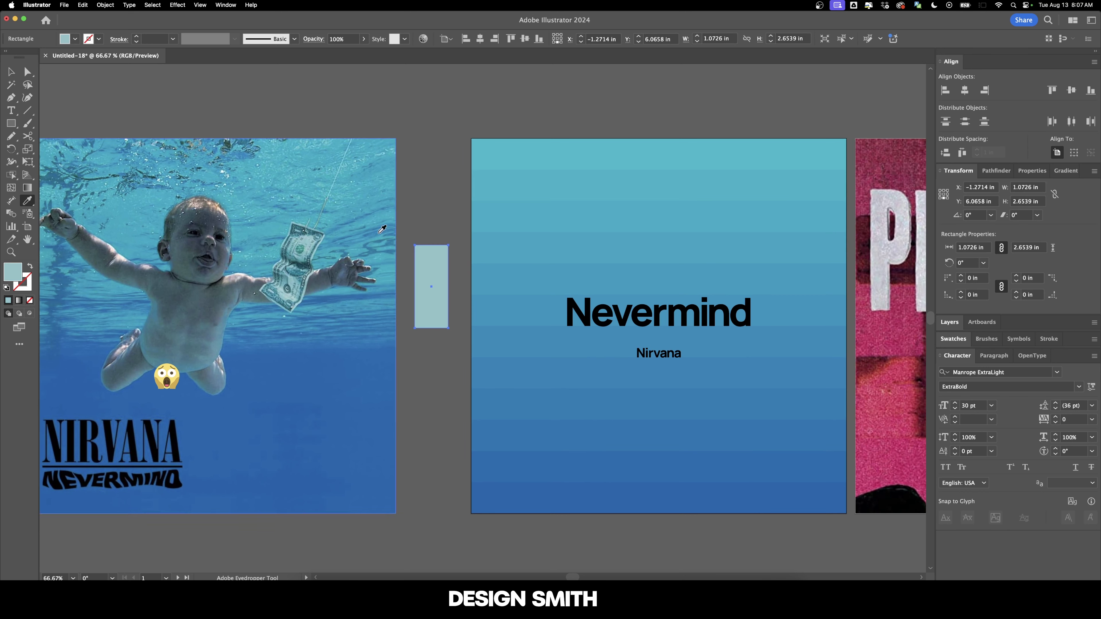
# Step: Set the pale green rectangle's width to 1 in and height to 2 in, and deselect it
pyautogui.press('v')
pyautogui.scroll(-2, 437, 246)
pyautogui.click(1036, 188)
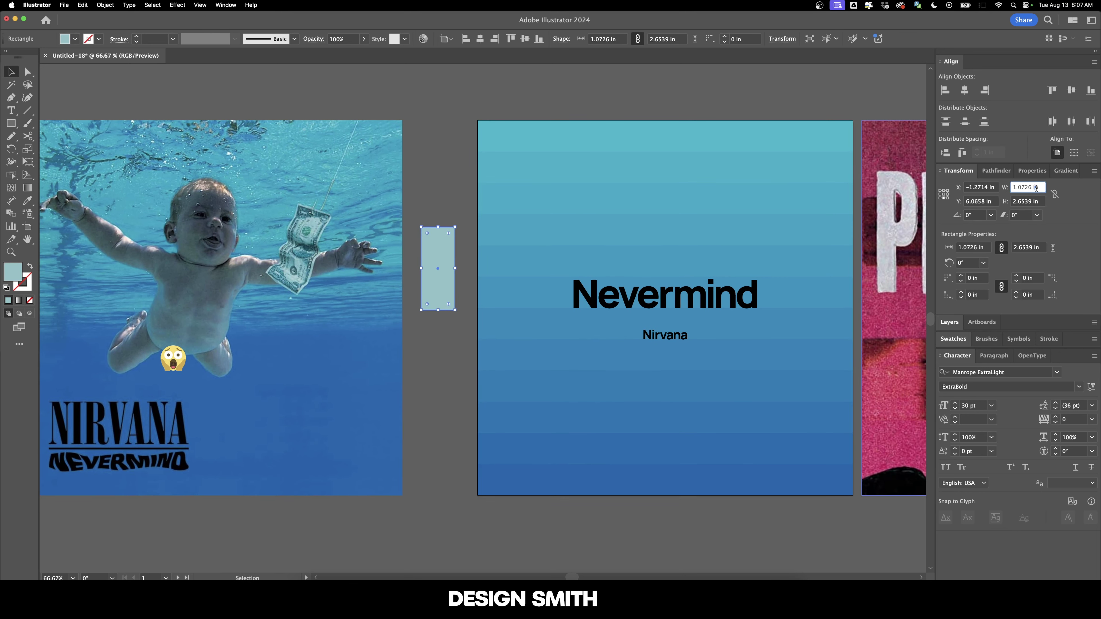
pyautogui.write('1')
pyautogui.press('Tab')
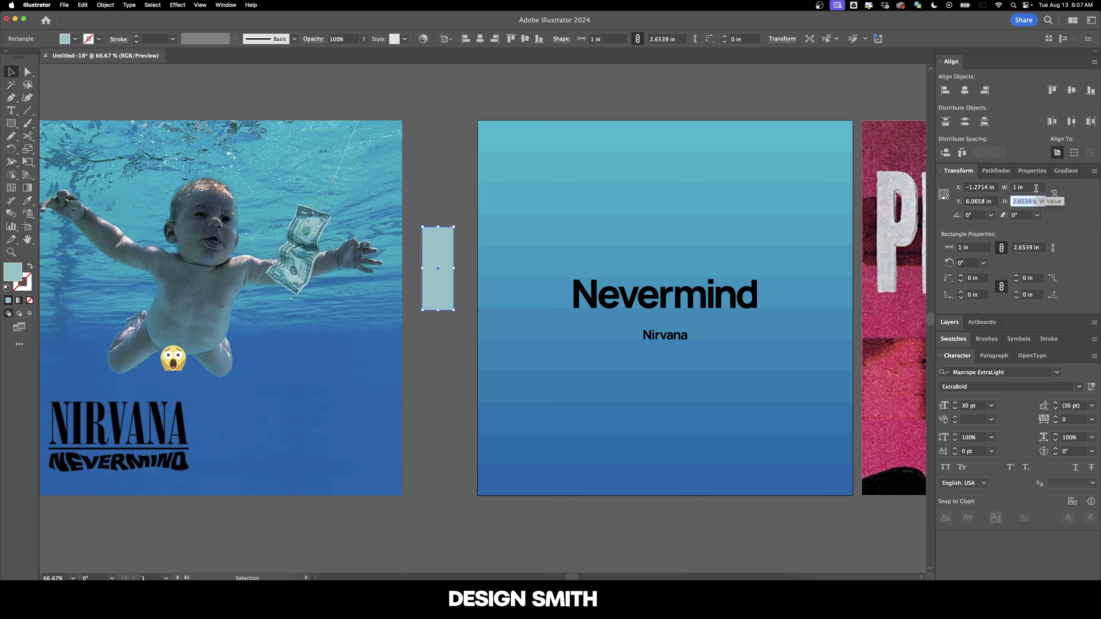
pyautogui.write('2')
pyautogui.press('Return')
pyautogui.click(436, 234)
pyautogui.hscroll(2, 399, 234)
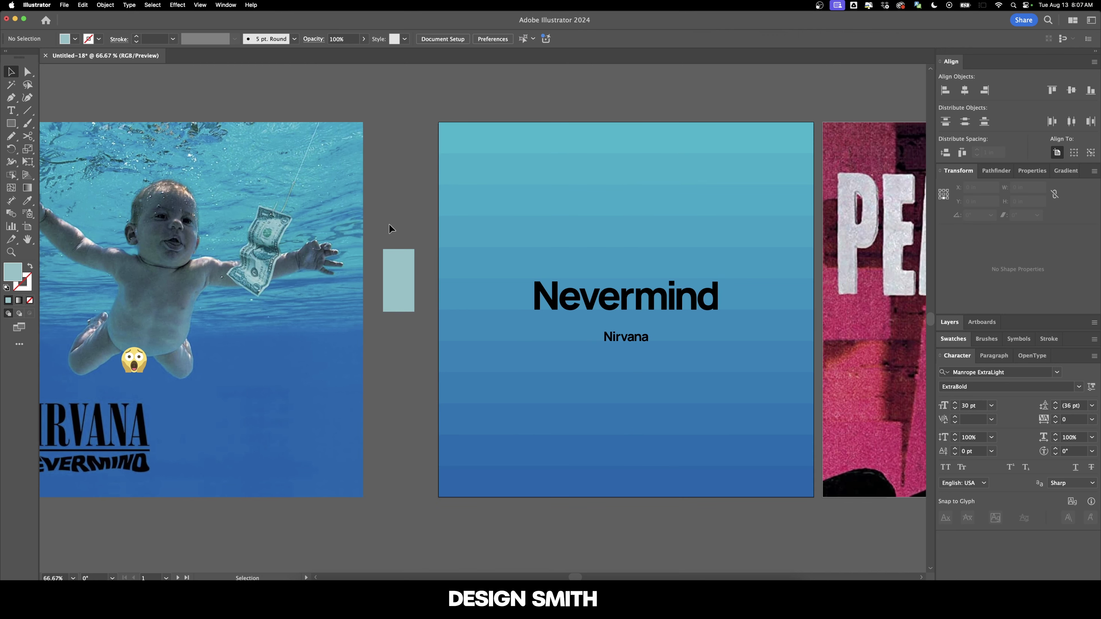
# Step: Create a centred 0.75 by 1.75 in inner border inside the rectangle, with no fill and a 3 pt dark teal stroke sampled from the bill
pyautogui.scroll(2, 389, 228)
pyautogui.click(456, 266)
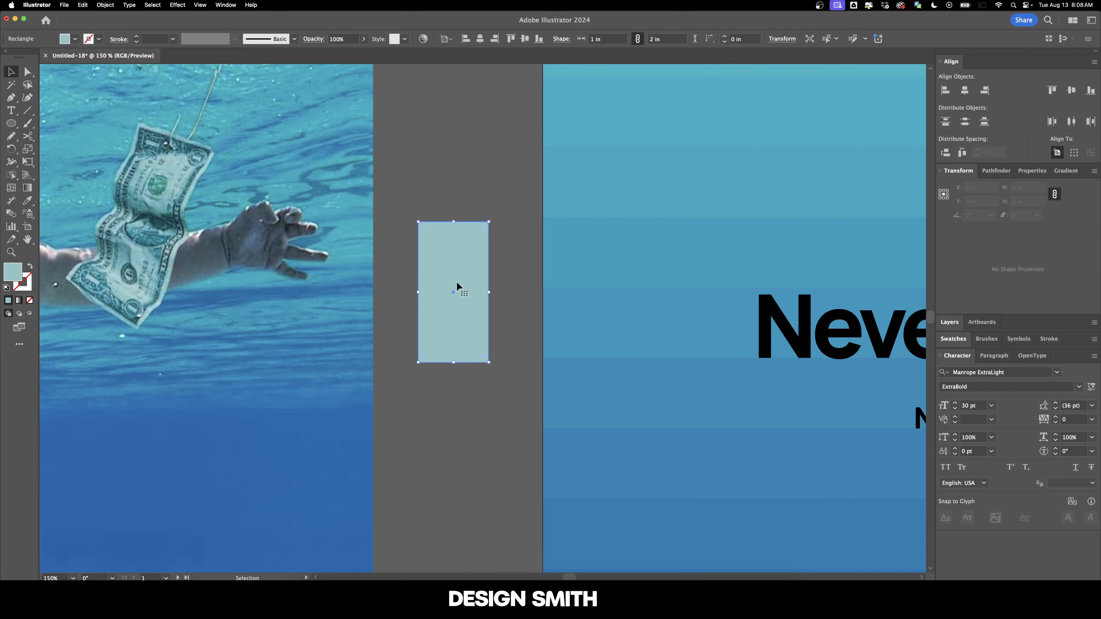
pyautogui.moveTo(457, 286); pyautogui.dragTo(510, 286)
pyautogui.press('super+z')
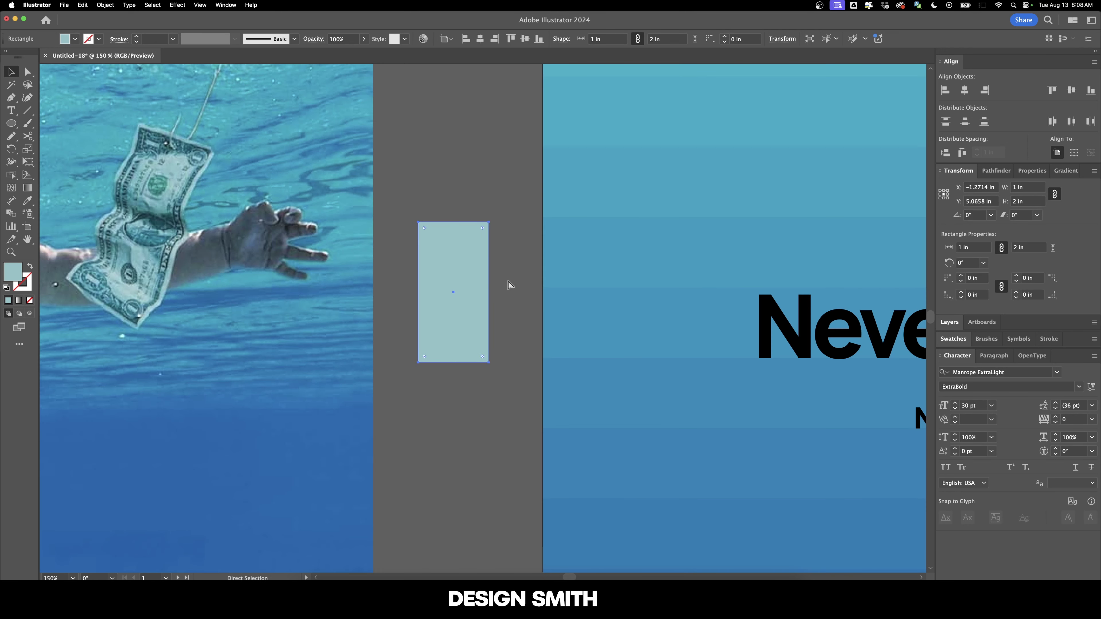
pyautogui.click(1055, 194)
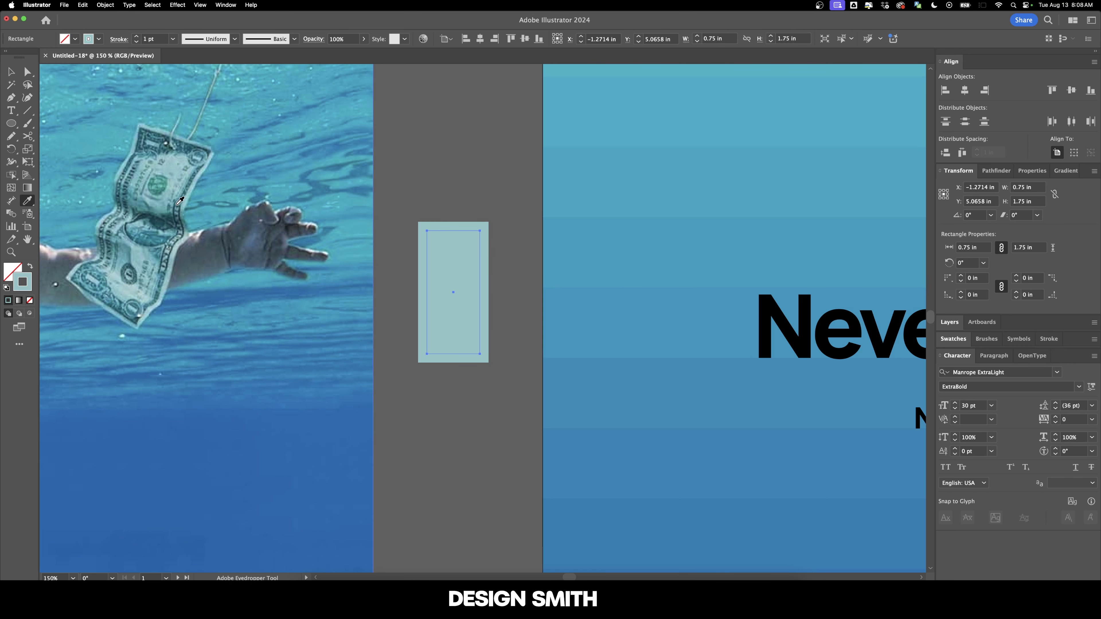
pyautogui.click(176, 204)
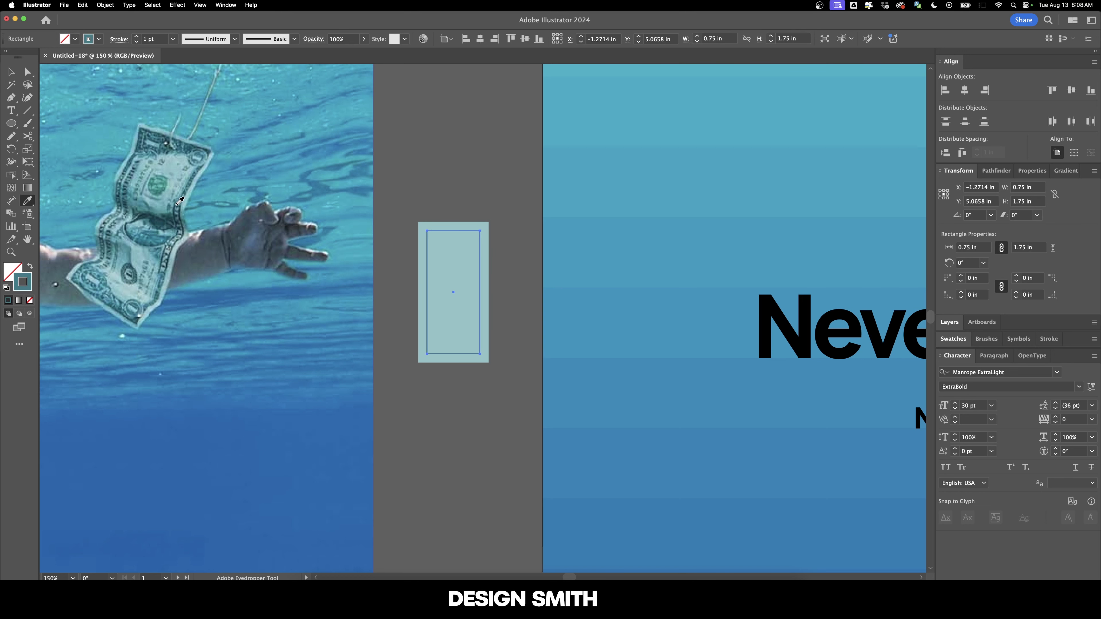
pyautogui.press('v')
pyautogui.click(452, 190)
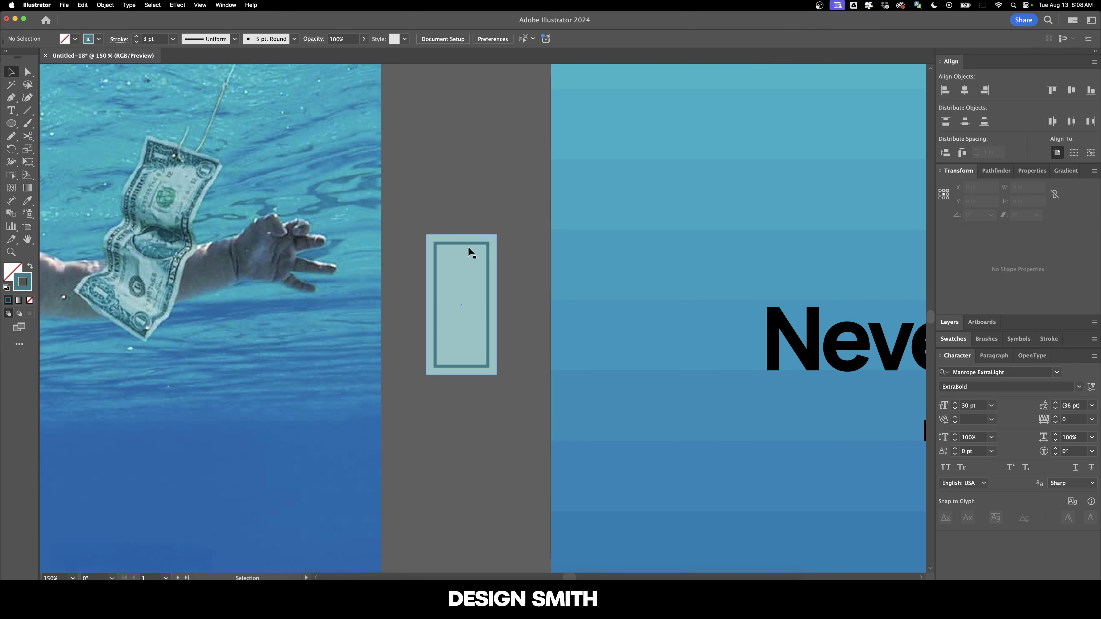
# Step: Subtract the small circle near the rectangle's upper edge to punch a hole, and send the rectangle behind the inner border
pyautogui.moveTo(461, 257); pyautogui.dragTo(462, 258)
pyautogui.keyDown('shift'); pyautogui.click(471, 277); pyautogui.keyUp('shift')
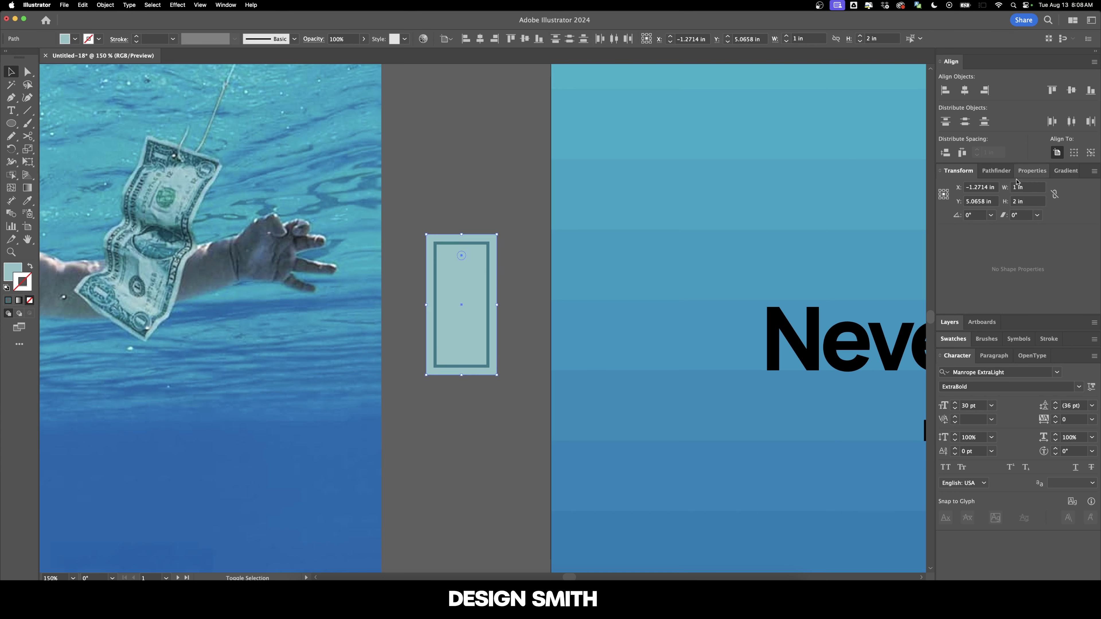
pyautogui.click(996, 170)
pyautogui.click(966, 199)
pyautogui.click(494, 196)
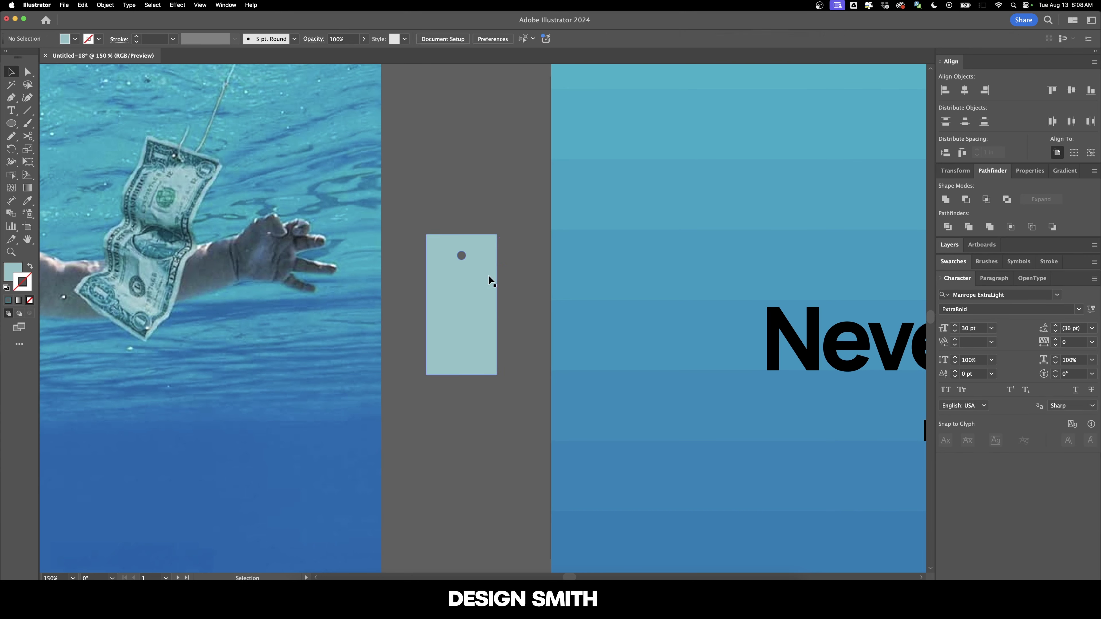
pyautogui.click(484, 275)
pyautogui.press('super+shift+bracketleft')
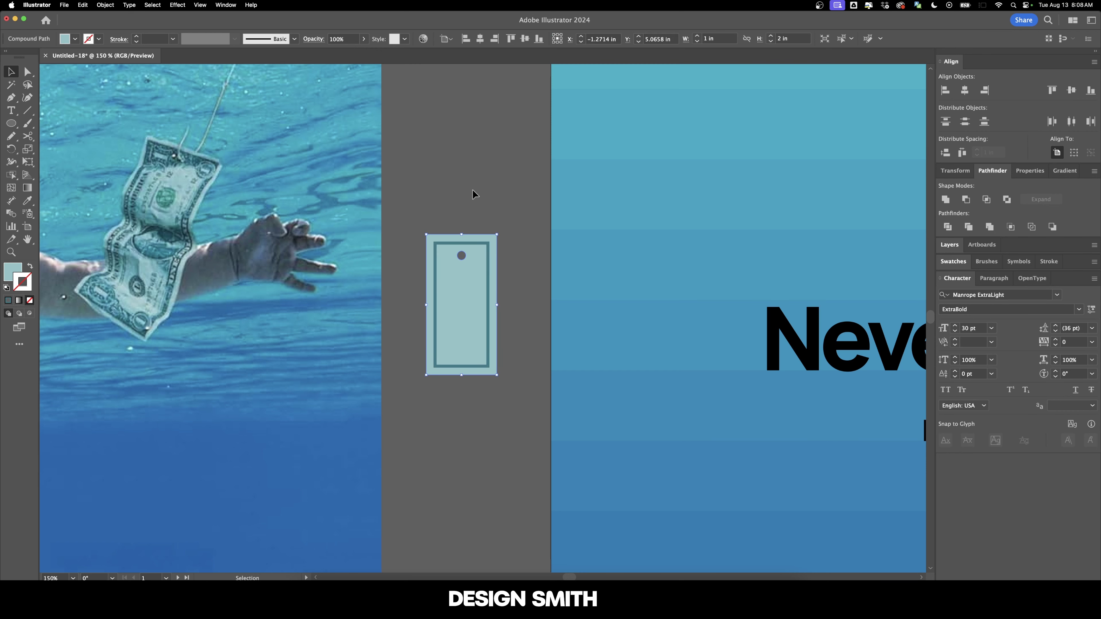
pyautogui.click(472, 190)
# Step: Draw a vertical line about 1.05 in long with the Pen tool, from above the bill shape down to the hole's centre
pyautogui.hscroll(3, 449, 232)
pyautogui.scroll(3, 378, 263)
pyautogui.press('p')
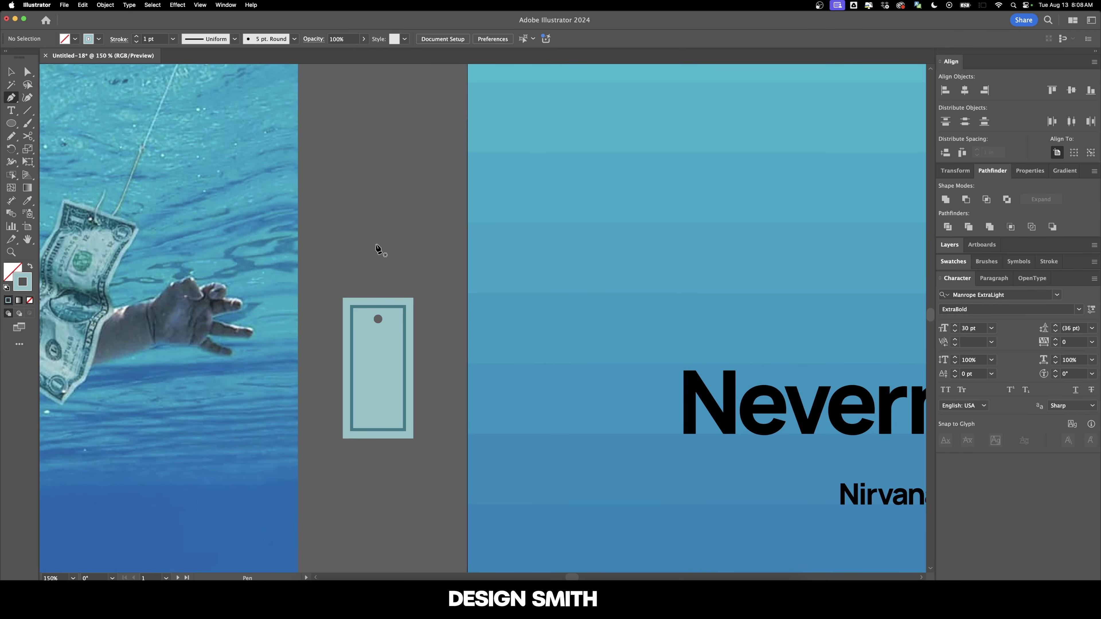
pyautogui.click(378, 245)
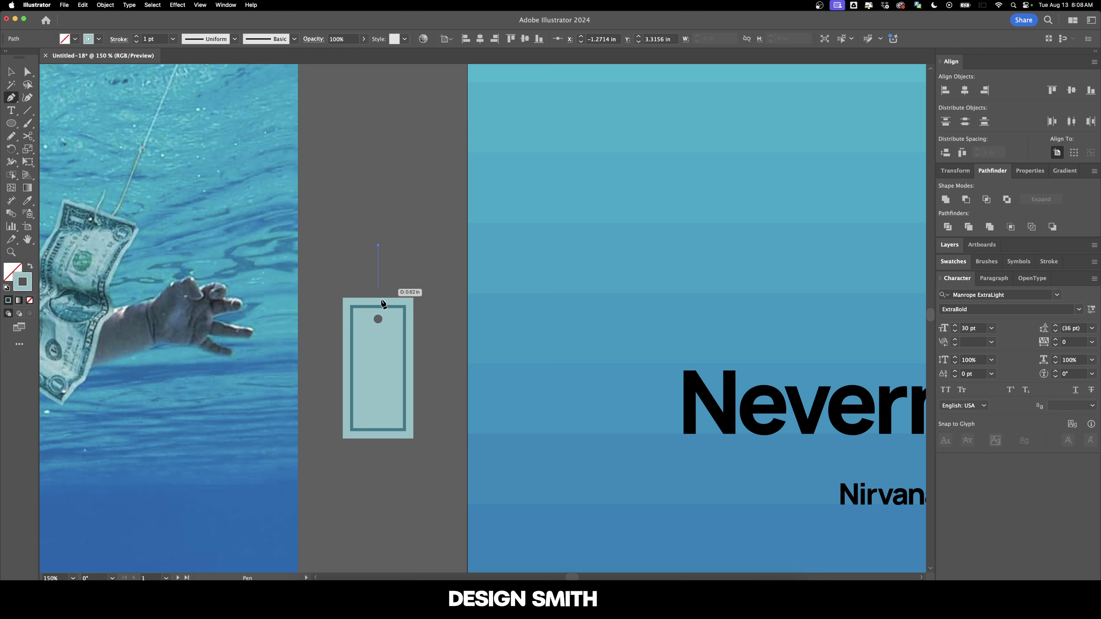
pyautogui.scroll(2, 381, 316)
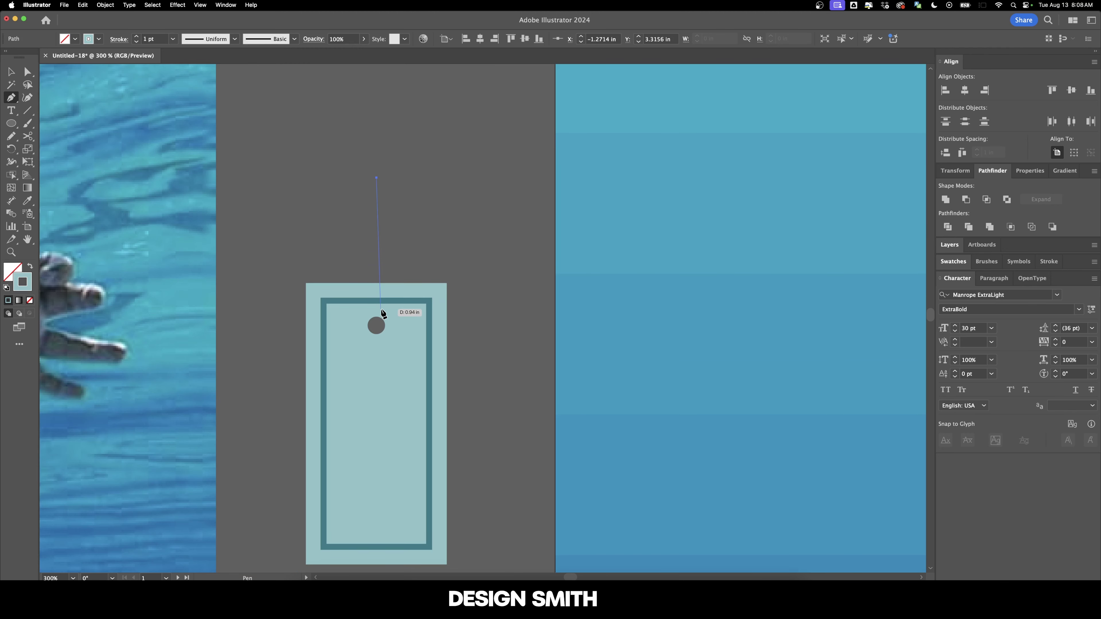
pyautogui.click(376, 325)
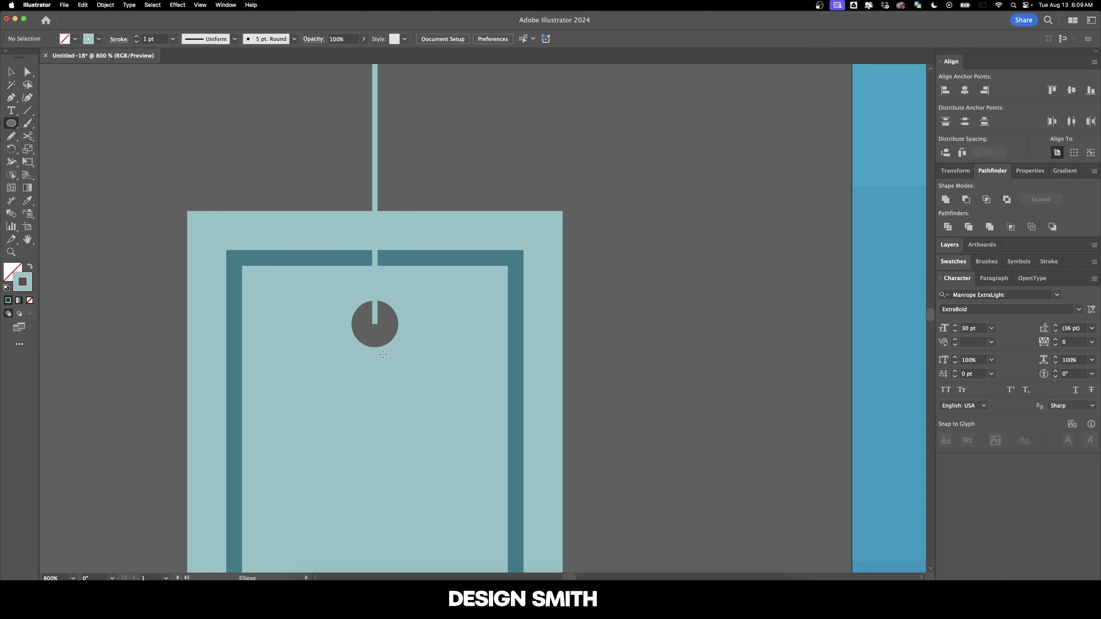
# Step: Draw a circle about 0.12 in wide beside the line's lower end and delete its upper half to form a hook curve
pyautogui.moveTo(375, 324); pyautogui.dragTo(331, 369)
pyautogui.press('v')
pyautogui.moveTo(347, 329); pyautogui.dragTo(346, 127)
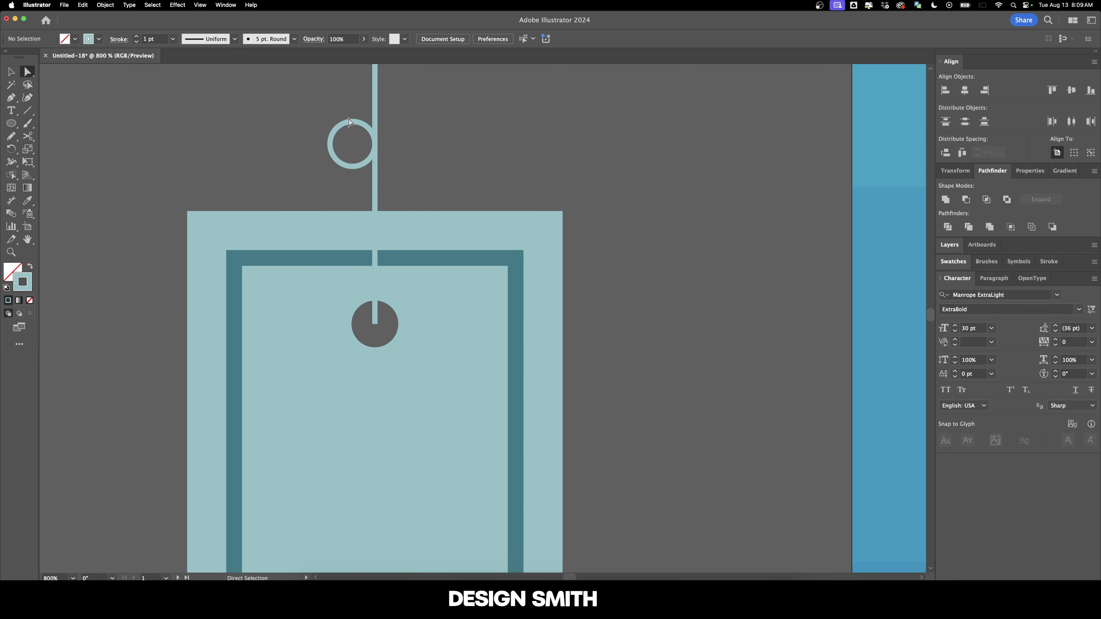
pyautogui.moveTo(350, 122); pyautogui.dragTo(357, 345)
pyautogui.press('Delete')
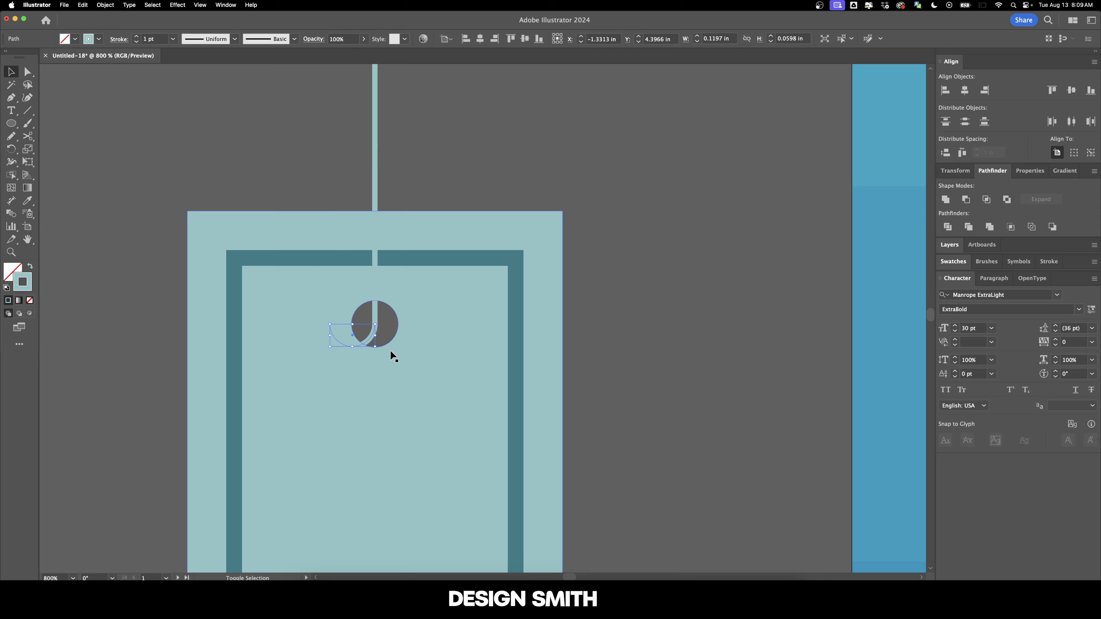
# Step: Colour the strokes of the hook curve and the vertical line medium grey
pyautogui.click(952, 261)
pyautogui.keyDown('shift'); pyautogui.click(375, 173); pyautogui.keyUp('shift')
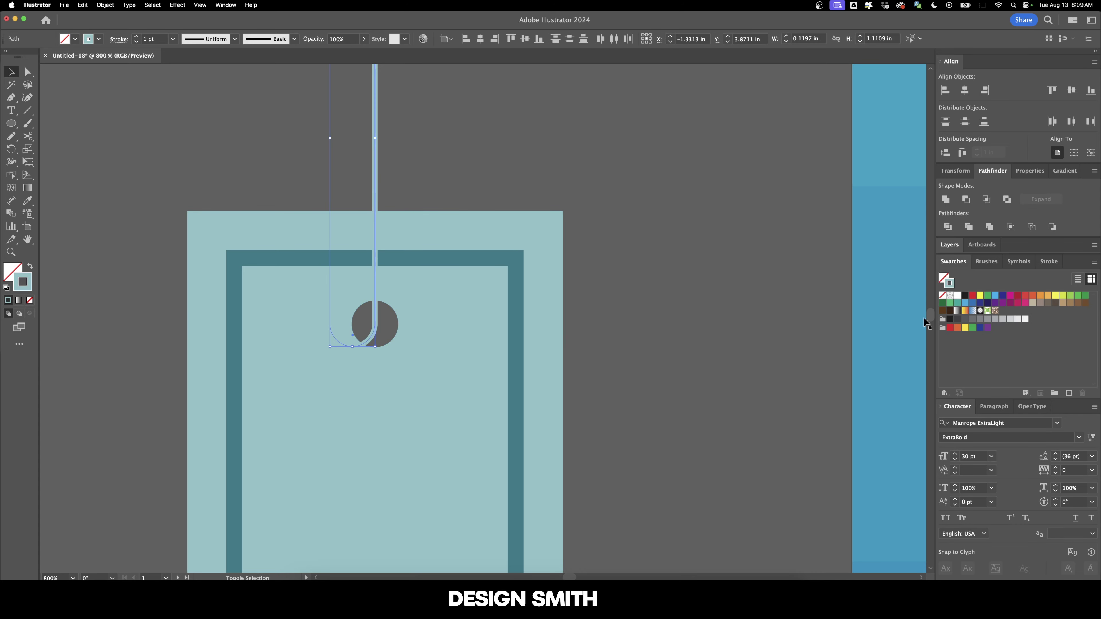
pyautogui.click(1002, 320)
pyautogui.click(633, 243)
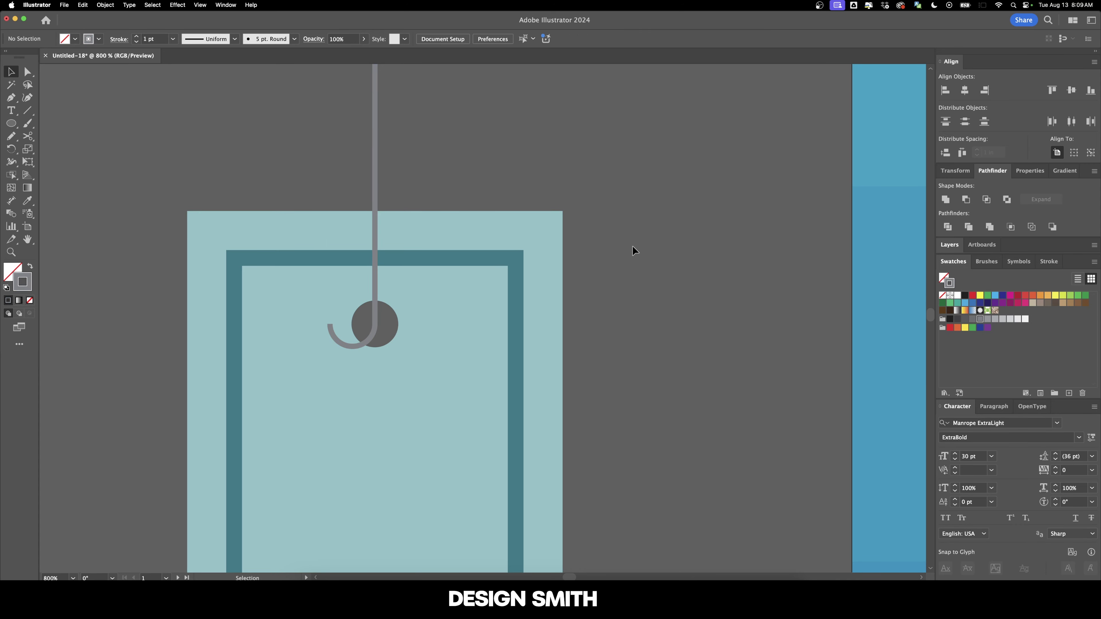
# Step: Position the fishing line and hook over the upper part of the hole and expand their strokes into filled shapes
pyautogui.hscroll(-1, 368, 168)
pyautogui.scroll(2, 369, 169)
pyautogui.hscroll(-1, 368, 169)
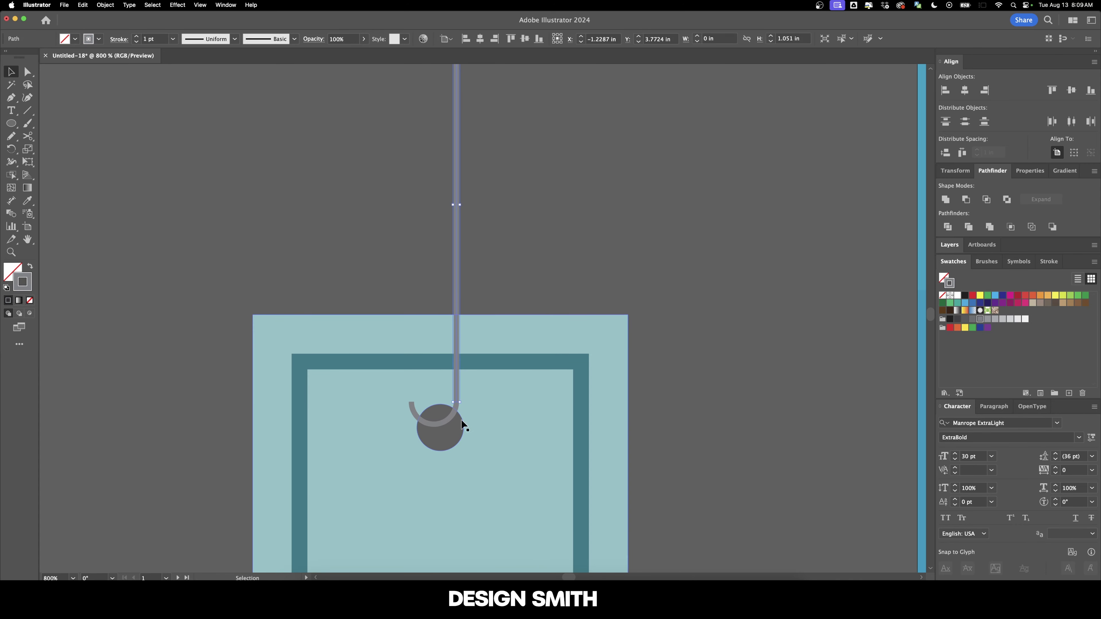
pyautogui.click(440, 425)
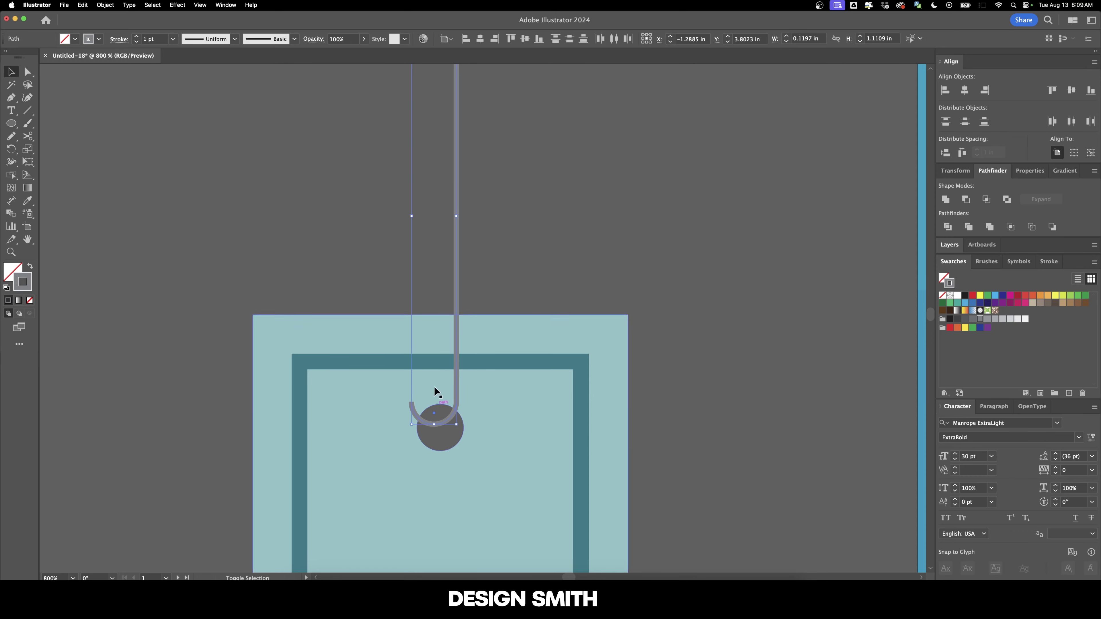
pyautogui.click(107, 5)
pyautogui.click(130, 99)
pyautogui.press('Return')
pyautogui.click(547, 274)
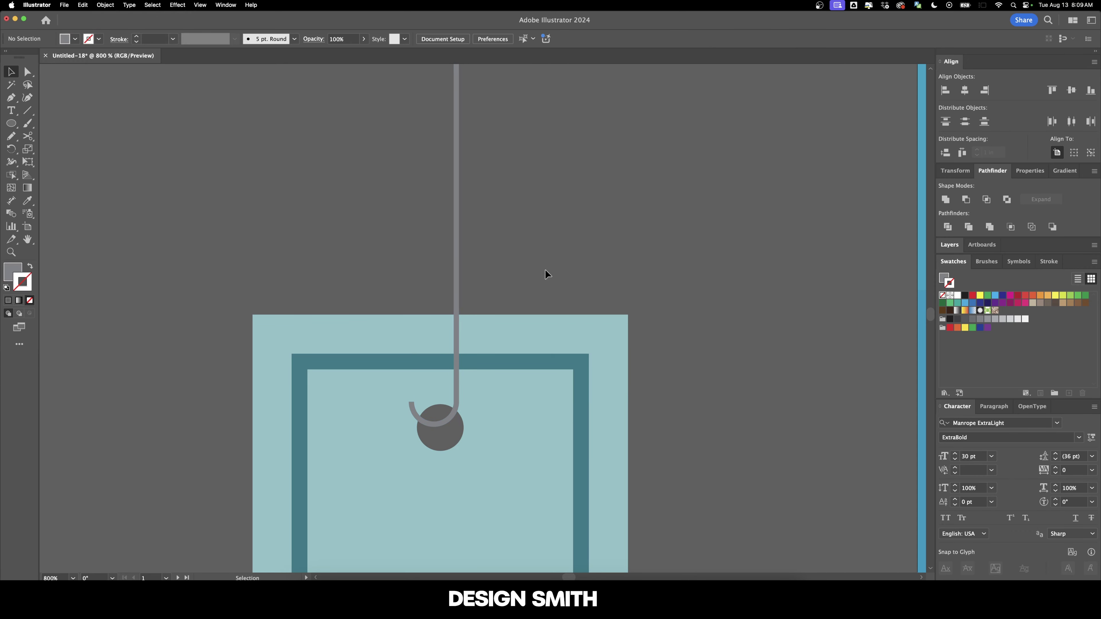
# Step: Unite the expanded line and hook curve into a single shape
pyautogui.scroll(-1, 547, 274)
pyautogui.hscroll(-1, 547, 274)
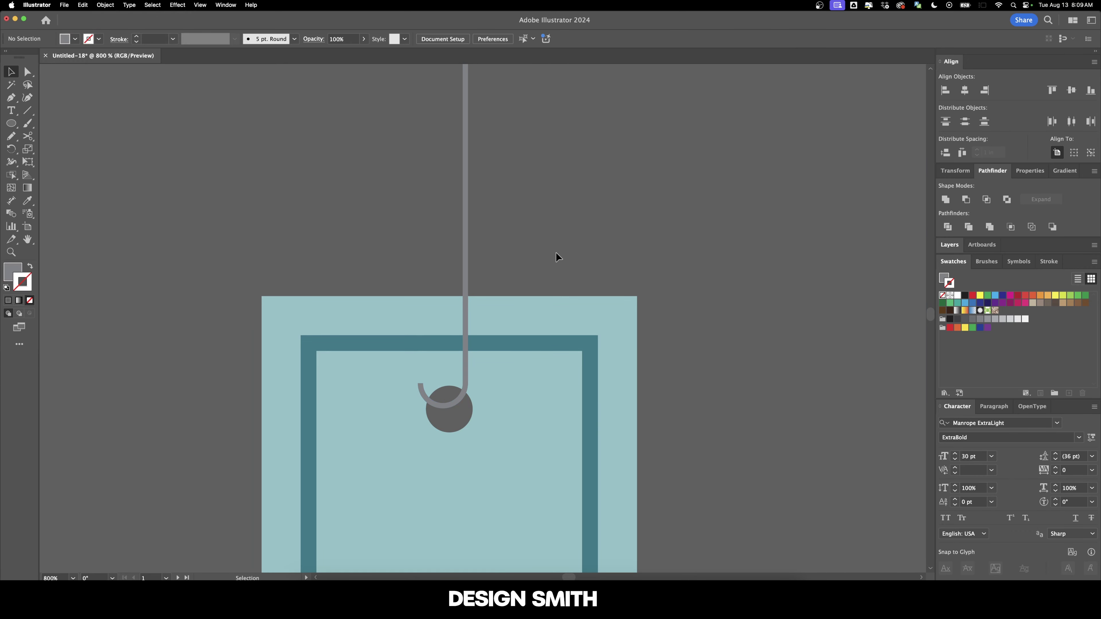
pyautogui.click(448, 403)
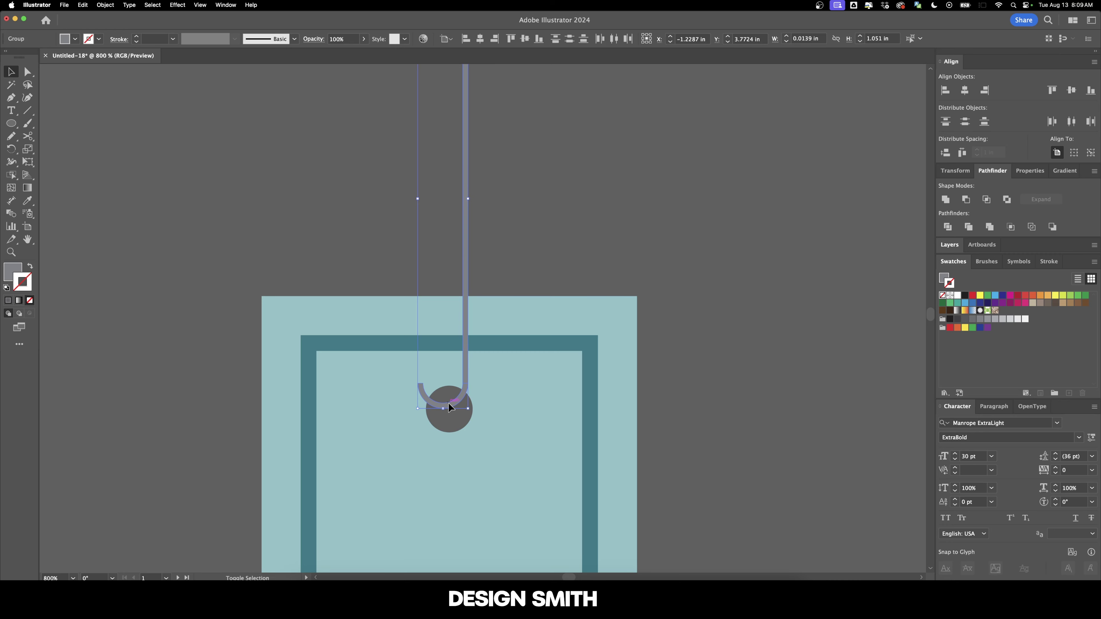
pyautogui.click(870, 194)
pyautogui.scroll(-2, 676, 177)
pyautogui.hscroll(-1, 675, 177)
# Step: Divide the hook and bill shapes with Pathfinder, and blend the grey line section above the hole into the bill's pale green
pyautogui.click(480, 246)
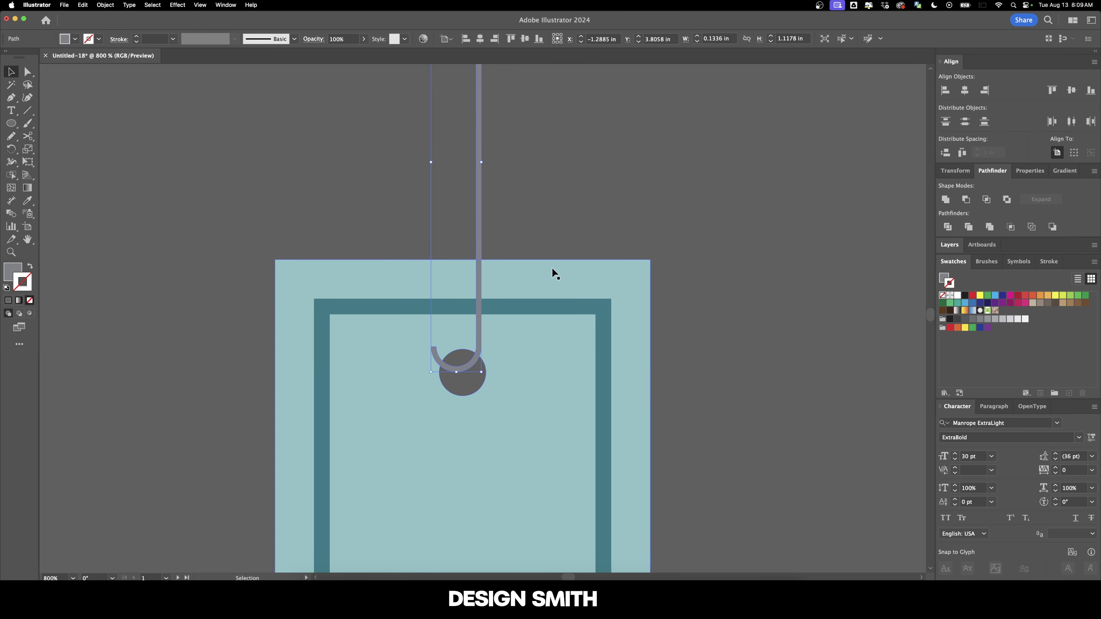
pyautogui.keyDown('shift'); pyautogui.click(576, 276); pyautogui.keyUp('shift')
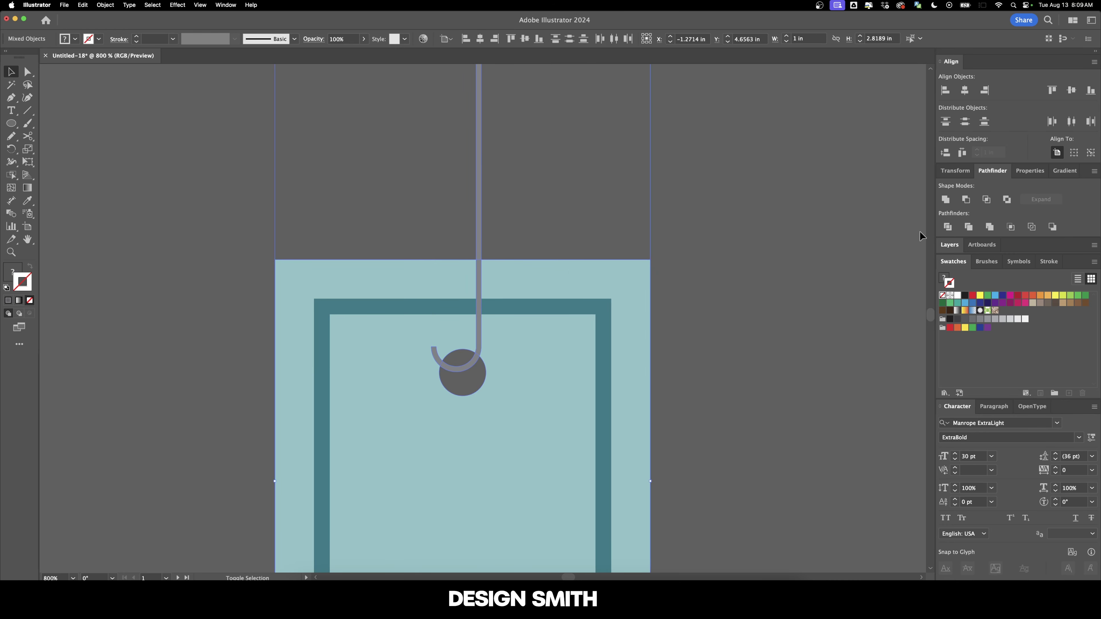
pyautogui.click(947, 228)
pyautogui.press('a')
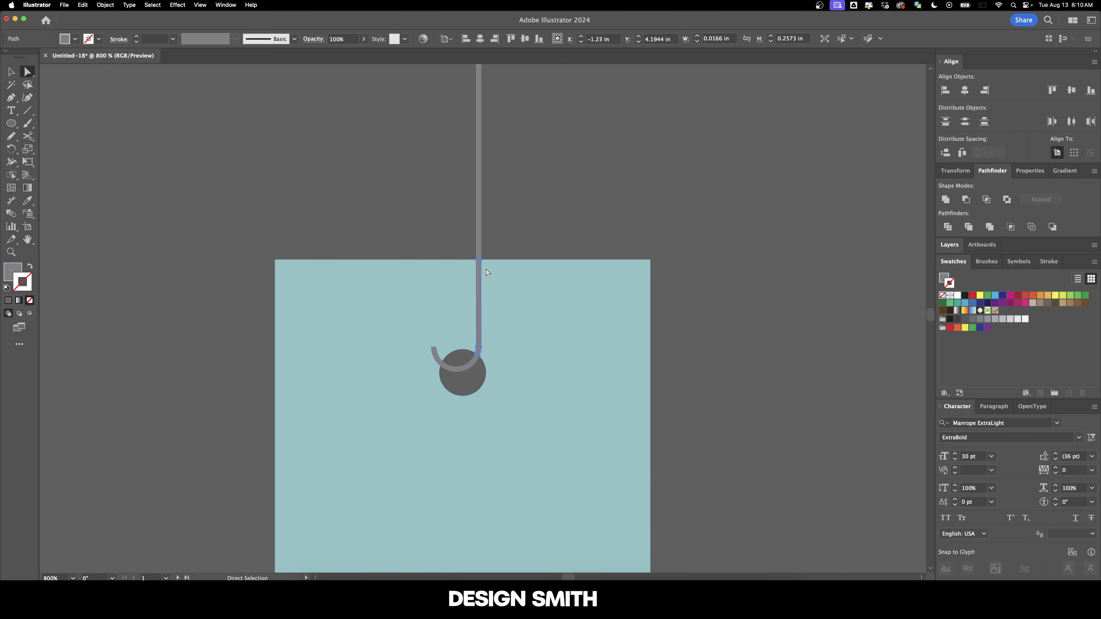
pyautogui.click(506, 236)
pyautogui.click(479, 290)
pyautogui.press('v')
pyautogui.press('Delete')
pyautogui.scroll(-2, 538, 208)
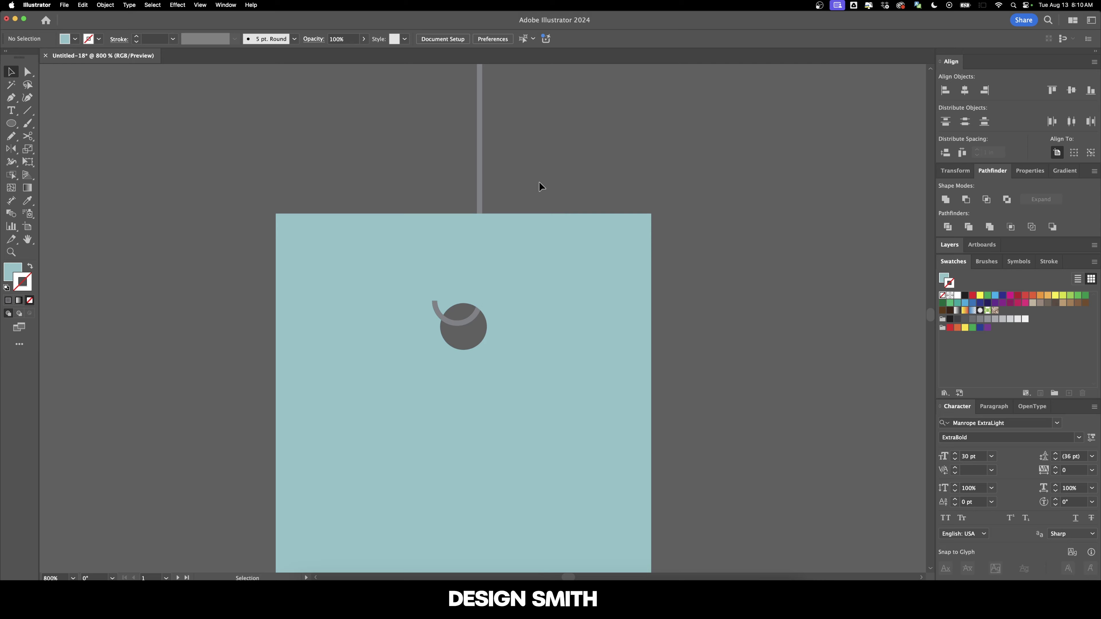
# Step: Send the divided bill and hook group behind the inner border and deselect it
pyautogui.click(372, 245)
pyautogui.press('super+shift+[')
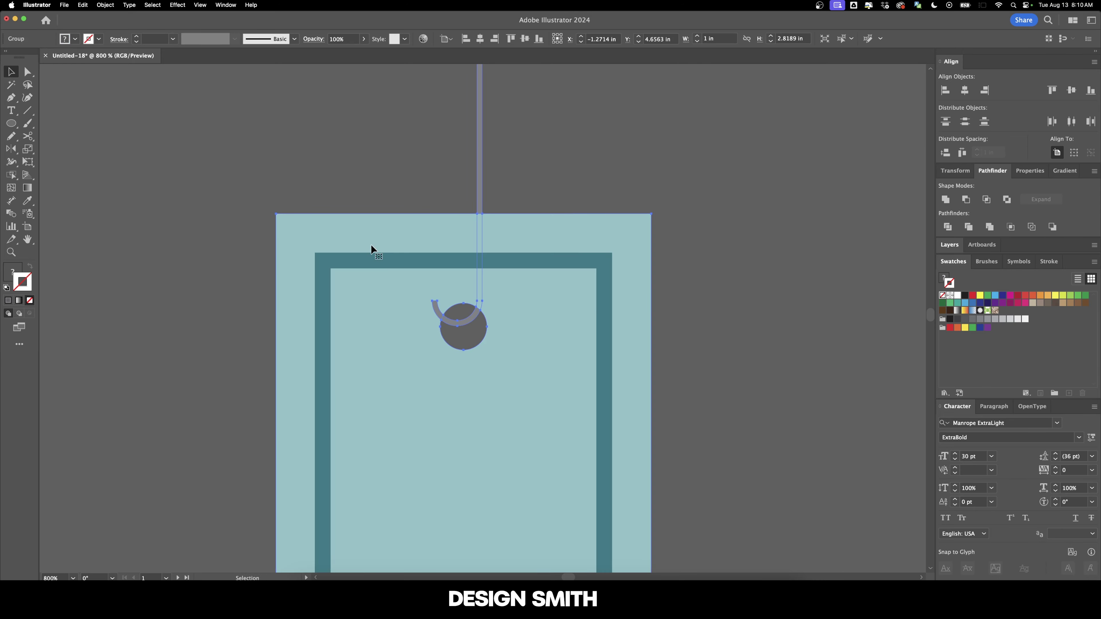
pyautogui.click(435, 177)
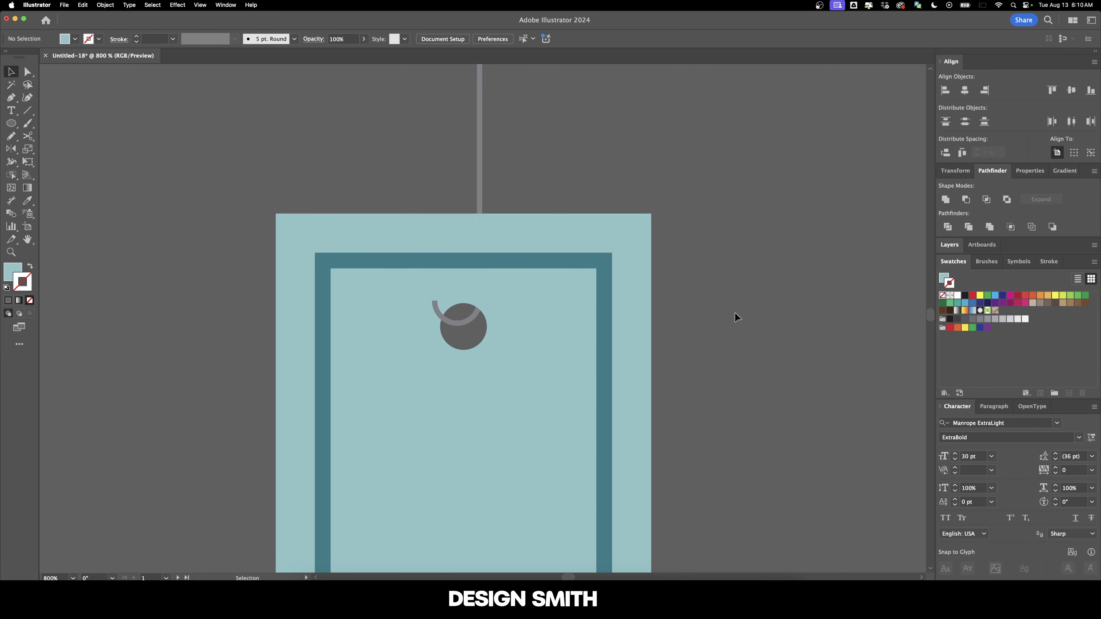
# Step: Move the complete hooked bill illustration onto the cover, centred horizontally above the "Nevermind" title
pyautogui.press('super+minus')
pyautogui.press('super+minus')
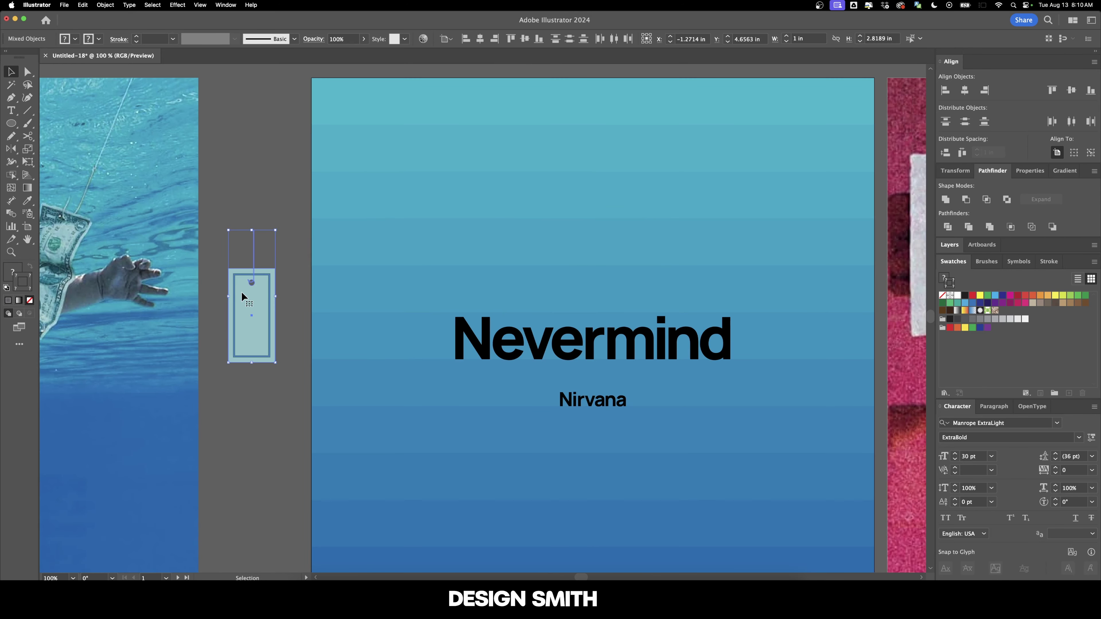
pyautogui.moveTo(246, 299); pyautogui.dragTo(457, 252)
pyautogui.press('super+minus')
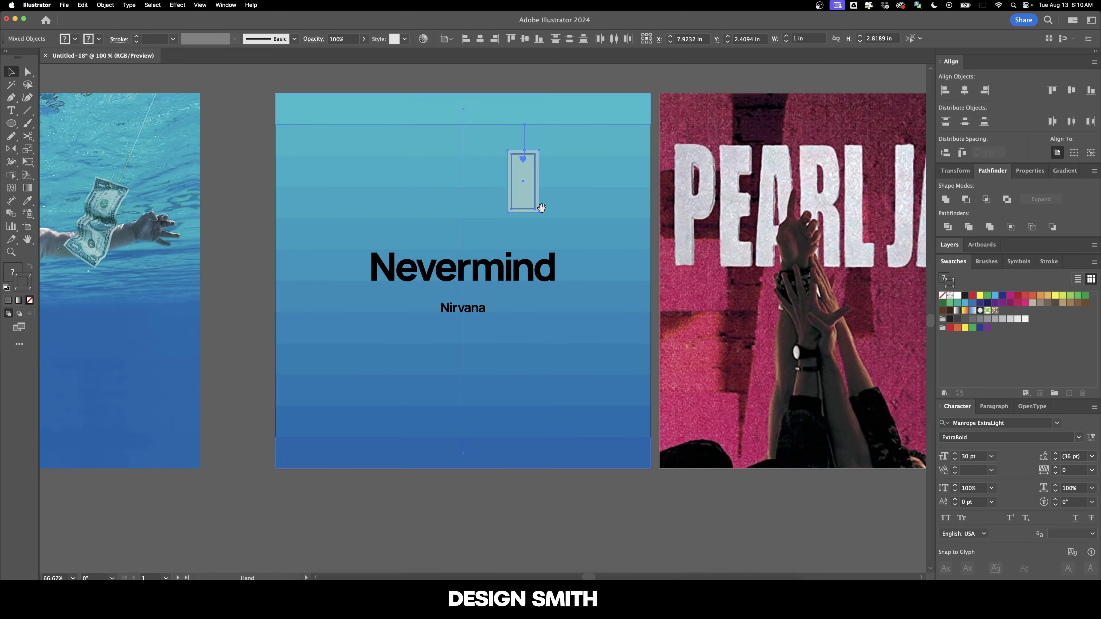
pyautogui.moveTo(541, 207); pyautogui.dragTo(432, 167)
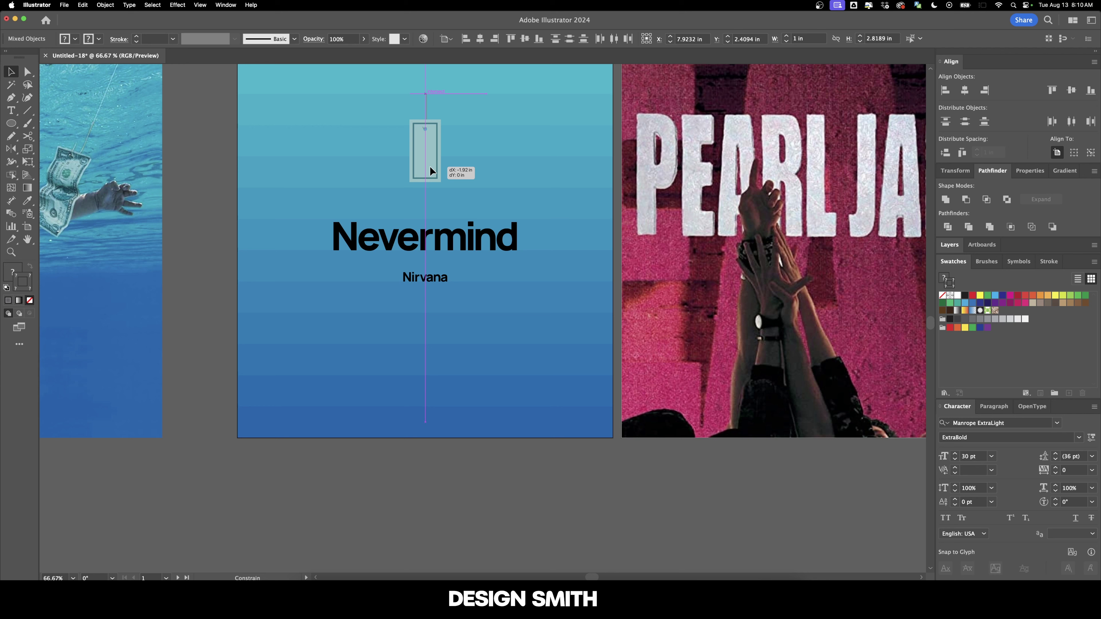
# Step: Move the hooked bill below the "Nirvana" text near the cover's lower edge and extend its line up to the cover's upper edge
pyautogui.moveTo(432, 167); pyautogui.dragTo(490, 405)
pyautogui.scroll(2, 545, 522)
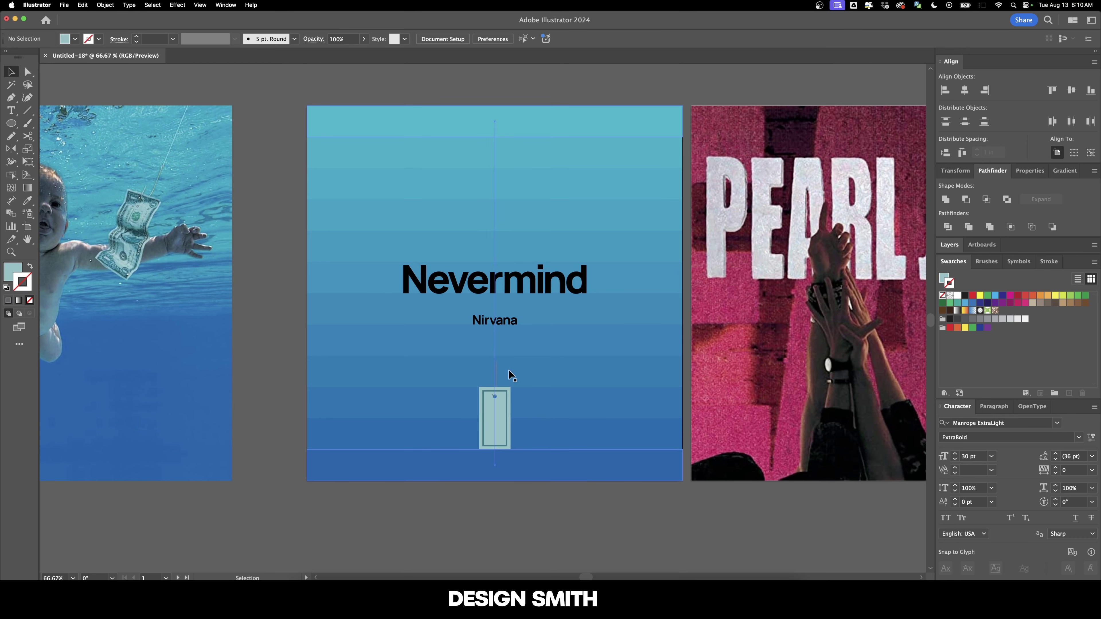
pyautogui.press('a')
pyautogui.click(497, 362)
pyautogui.moveTo(497, 364); pyautogui.dragTo(547, 215)
pyautogui.click(522, 97)
pyautogui.scroll(6, 499, 103)
pyautogui.moveTo(505, 109); pyautogui.dragTo(475, 227)
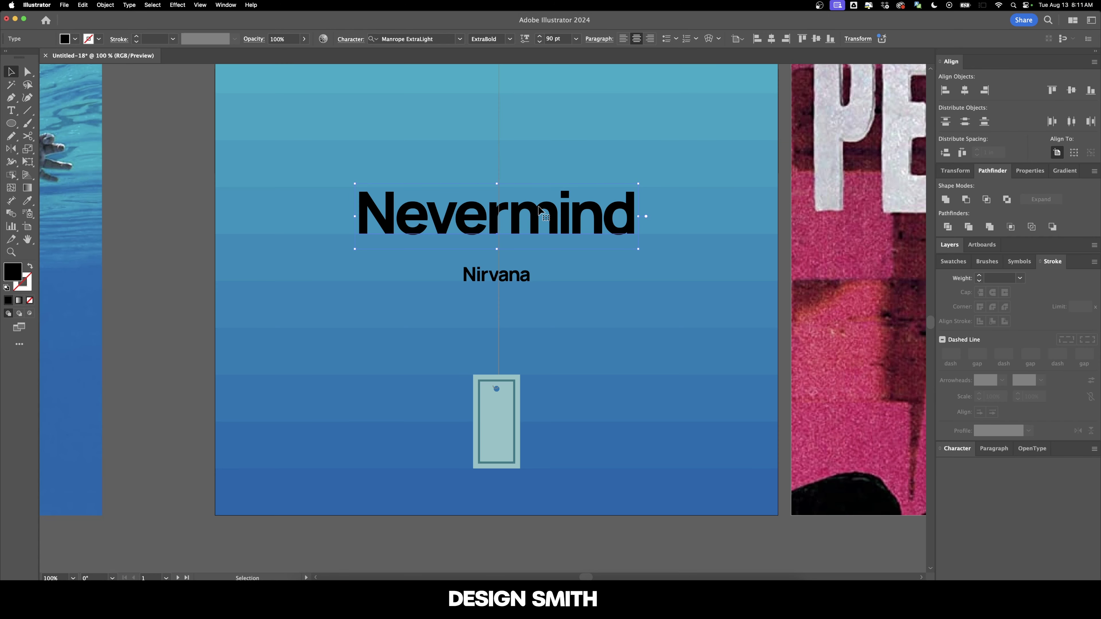
pyautogui.keyDown('shift'); pyautogui.click(513, 278); pyautogui.keyUp('shift')
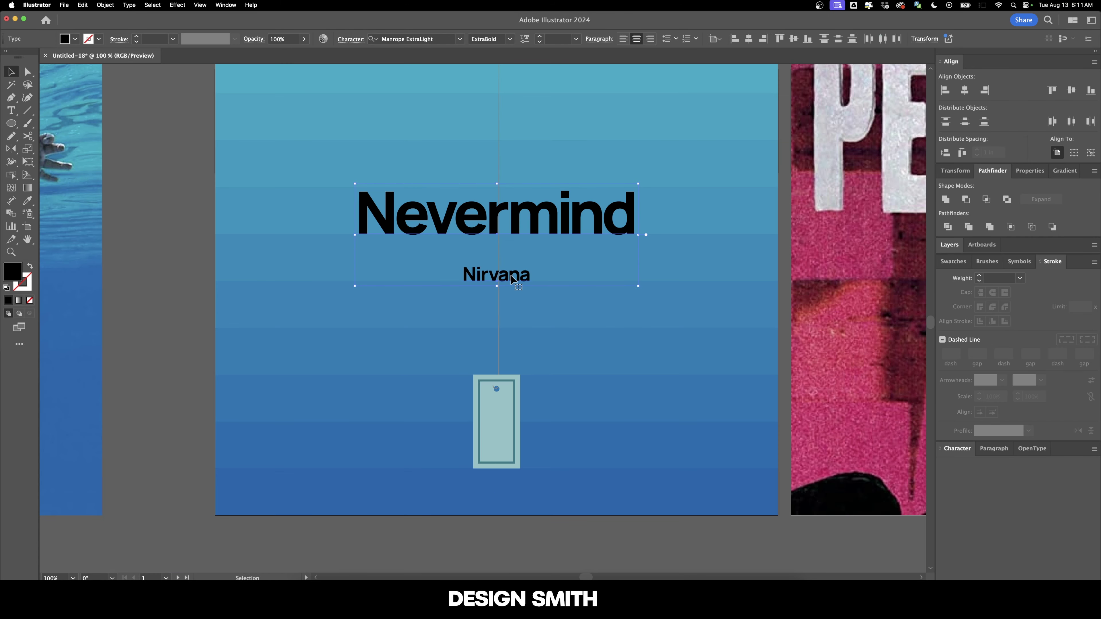
pyautogui.press('super+0')
pyautogui.click(150, 263)
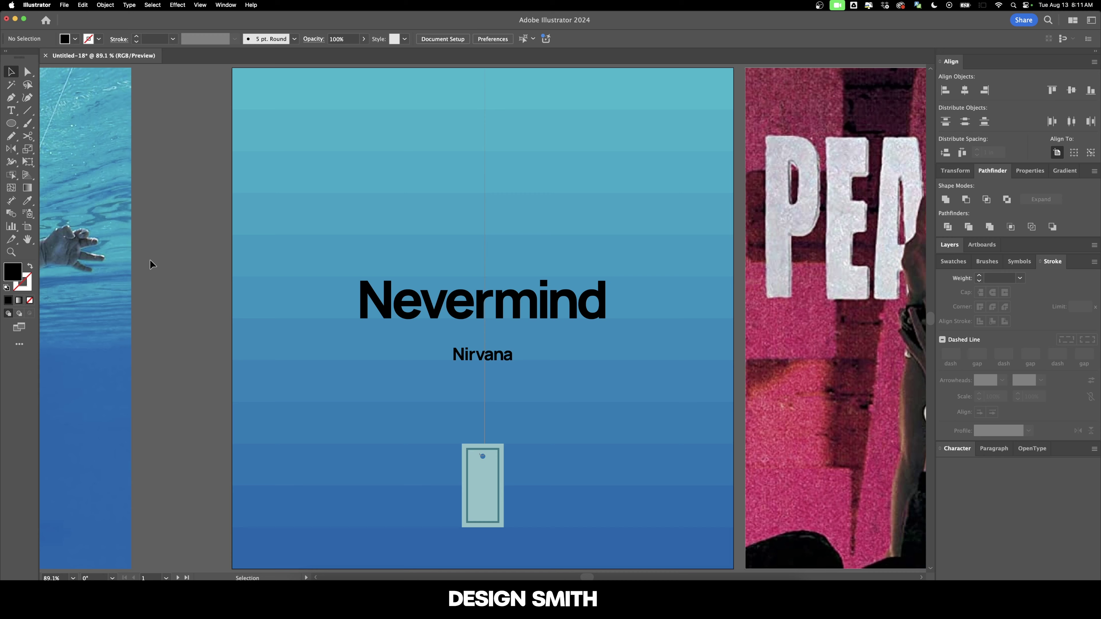
# Step: Move the Pearl Jam cover image straight up off its artboard to leave the artboard blank
pyautogui.press('alt+super+0')
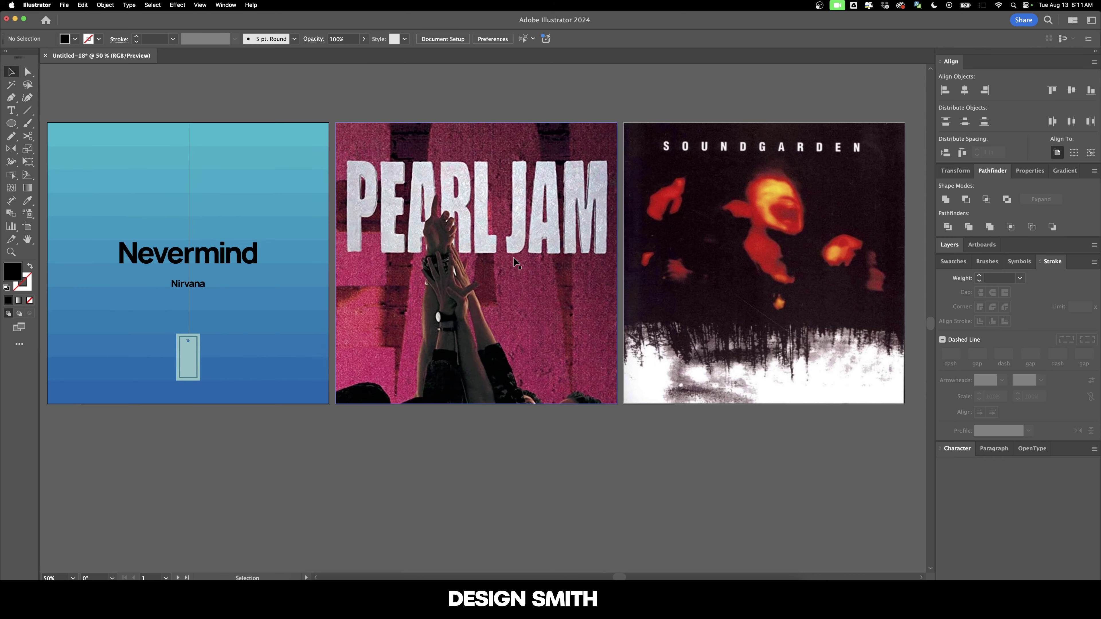
pyautogui.press('super+minus')
pyautogui.moveTo(528, 274); pyautogui.dragTo(519, 328)
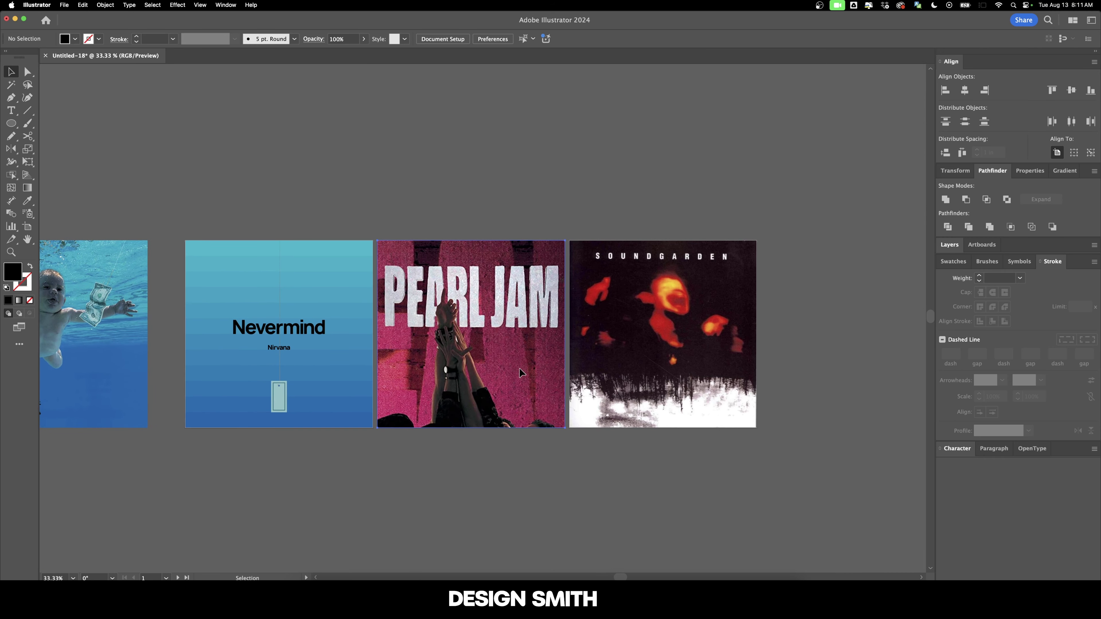
pyautogui.moveTo(520, 370); pyautogui.dragTo(529, 172)
pyautogui.click(609, 170)
pyautogui.scroll(4, 610, 174)
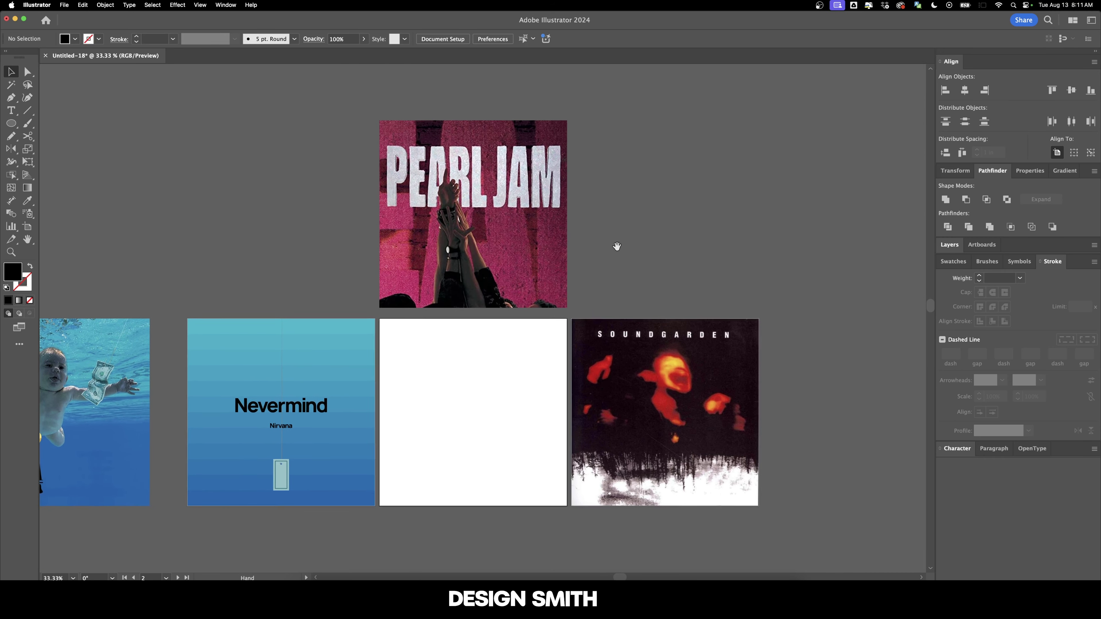
# Step: Draw a 3 by 3 in square in the blank artboard's upper-left corner and fill it with dark pink sampled from the Pearl Jam image
pyautogui.press('super+plus')
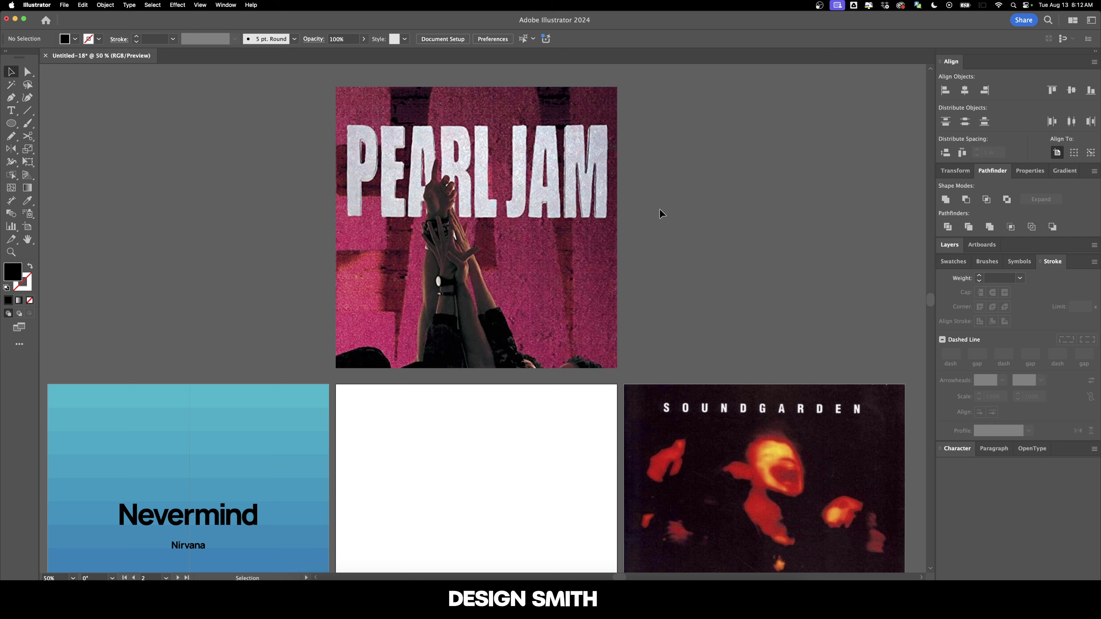
pyautogui.press('m')
pyautogui.scroll(-5, 344, 201)
pyautogui.moveTo(346, 200); pyautogui.dragTo(466, 277)
pyautogui.scroll(4, 477, 346)
pyautogui.press('i')
pyautogui.click(409, 179)
pyautogui.scroll(-3, 409, 178)
# Step: Duplicate the square edge to edge across and down until a four-by-four grid covers the artboard
pyautogui.press('v')
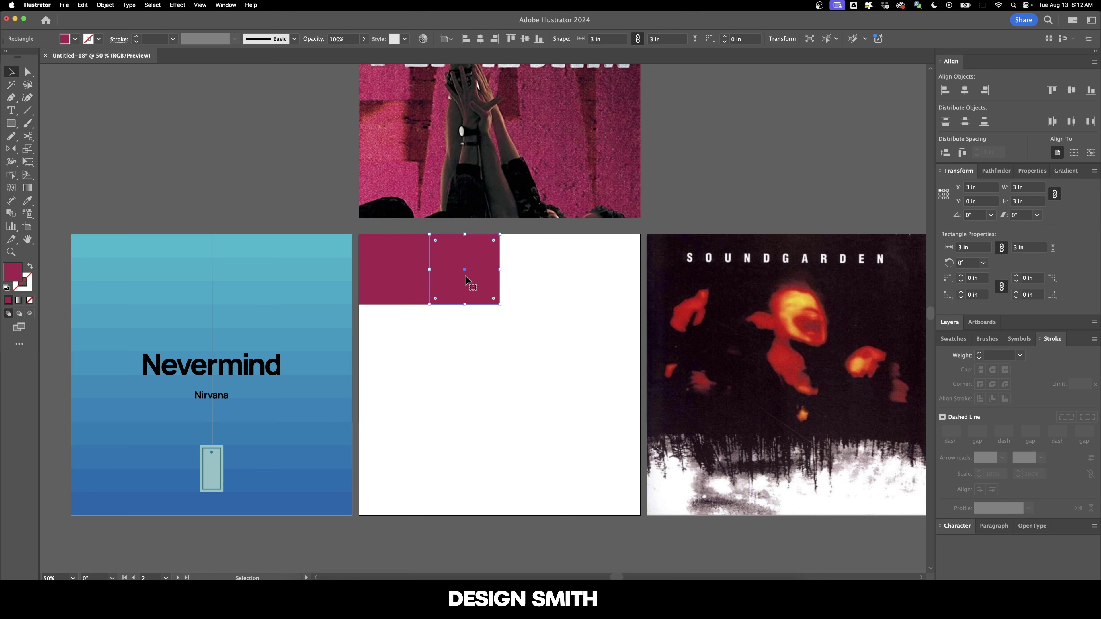
pyautogui.press('super+d')
pyautogui.press('super+d')
pyautogui.moveTo(575, 342); pyautogui.dragTo(416, 265)
pyautogui.moveTo(522, 266); pyautogui.dragTo(530, 337)
pyautogui.press('super+d')
pyautogui.press('super+d')
pyautogui.click(592, 456)
pyautogui.moveTo(592, 396); pyautogui.dragTo(589, 465)
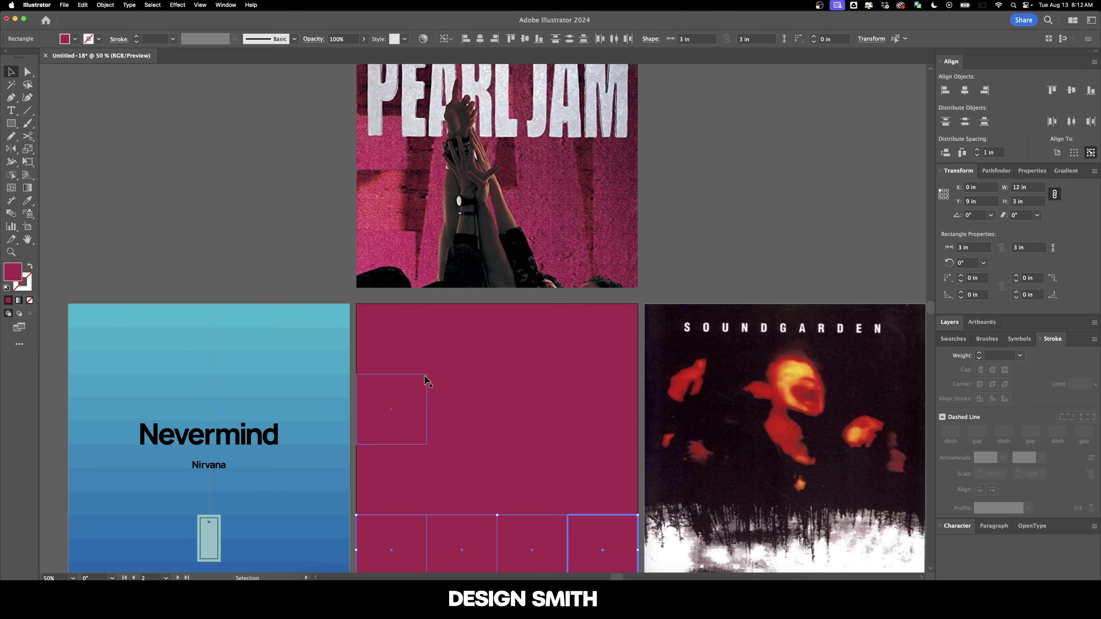
# Step: Recolour the squares in the grid's upper two rows with varied pink and maroon shades sampled from the Pearl Jam image
pyautogui.click(461, 346)
pyautogui.press('i')
pyautogui.scroll(-1, 458, 341)
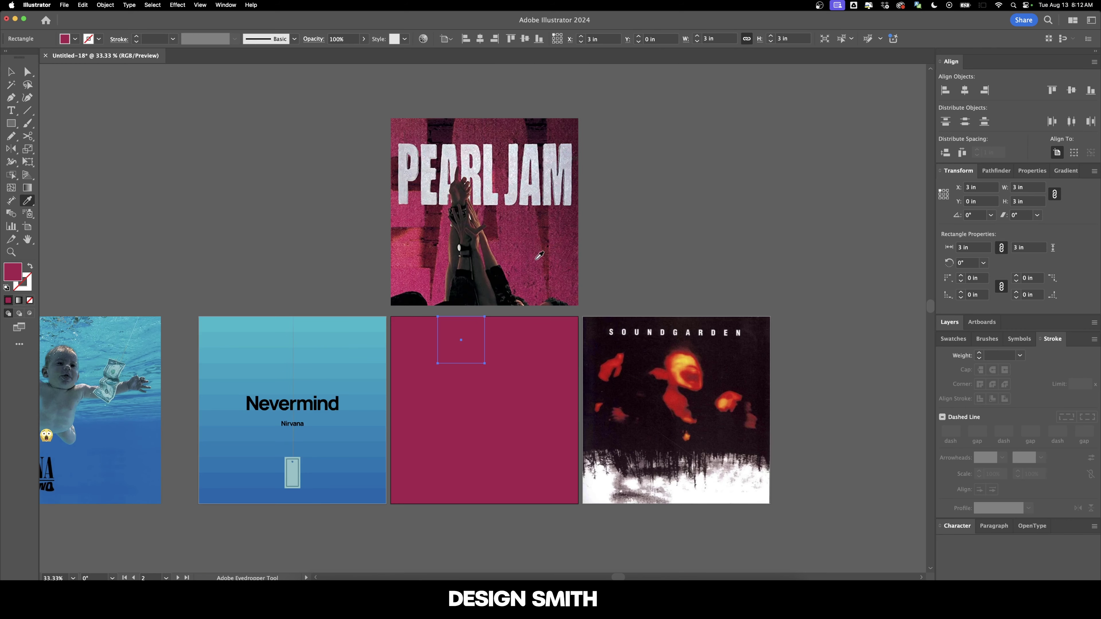
pyautogui.click(536, 260)
pyautogui.press('v')
pyautogui.click(515, 334)
pyautogui.press('i')
pyautogui.click(542, 287)
pyautogui.click(462, 386)
pyautogui.click(523, 260)
# Step: Recolour the squares in the grid's lower two rows with varied shades sampled from the Pearl Jam image
pyautogui.click(414, 433)
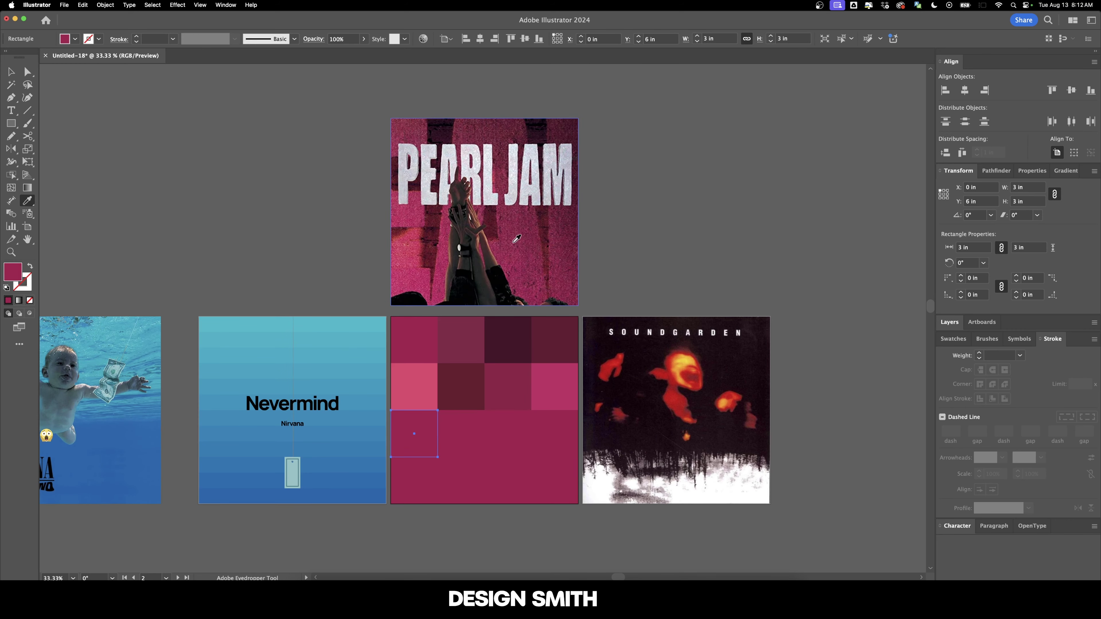
pyautogui.click(514, 236)
pyautogui.click(554, 434)
pyautogui.click(430, 472)
pyautogui.click(534, 129)
pyautogui.keyDown('super'); pyautogui.click(461, 479); pyautogui.keyUp('super')
pyautogui.click(510, 137)
pyautogui.keyDown('super'); pyautogui.click(508, 479); pyautogui.keyUp('super')
pyautogui.click(520, 195)
pyautogui.keyDown('super'); pyautogui.click(555, 479); pyautogui.keyUp('super')
pyautogui.click(555, 243)
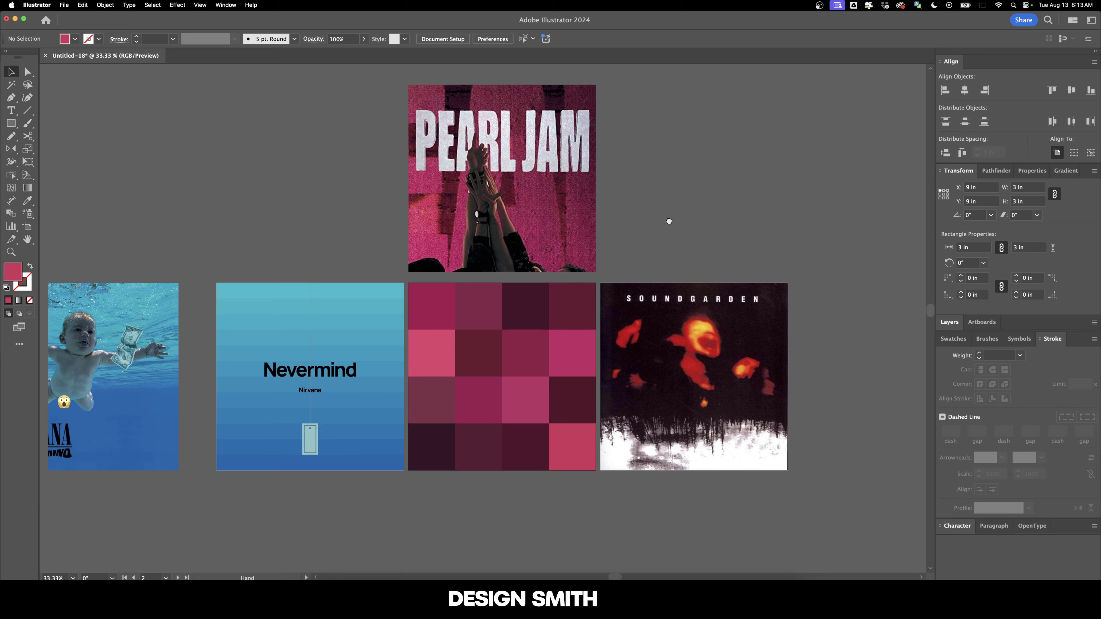
# Step: Copy the "Nevermind" title onto the pink grid cover and change its text to "Pearl Jam"
pyautogui.press('super+plus')
pyautogui.hscroll(-2, 680, 145)
pyautogui.scroll(2, 747, 137)
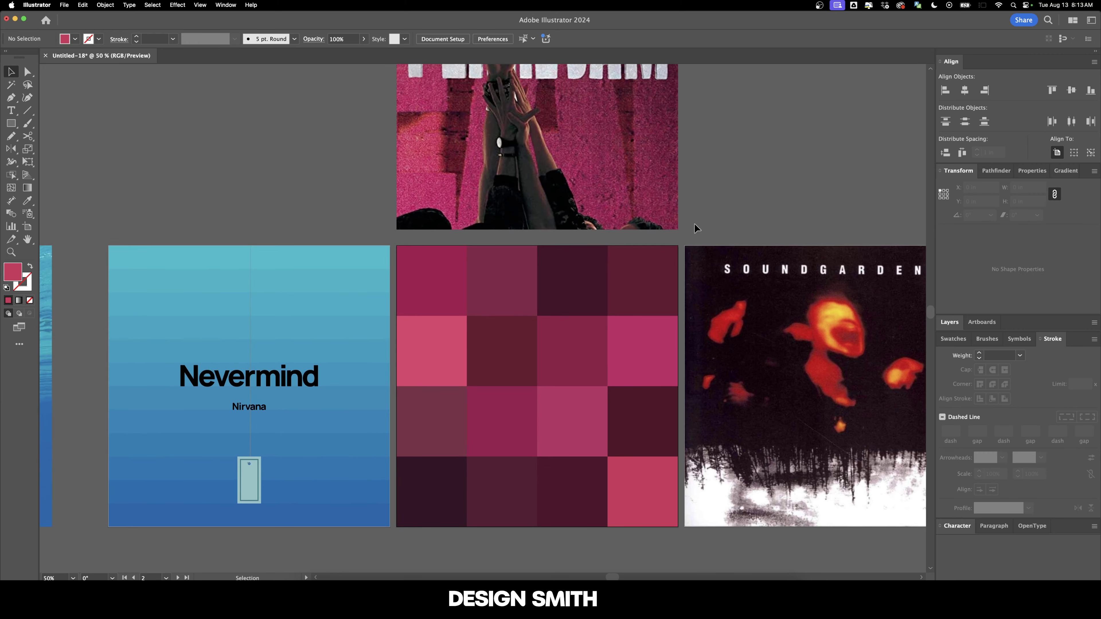
pyautogui.scroll(-3, 506, 408)
pyautogui.click(284, 308)
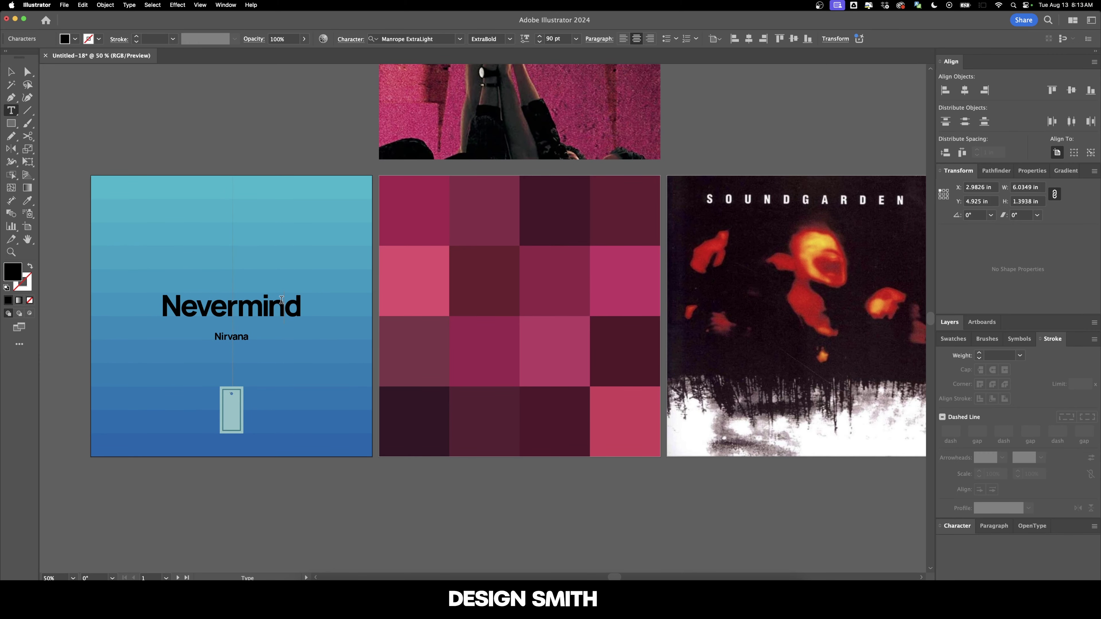
pyautogui.press('super+c')
pyautogui.click(507, 324)
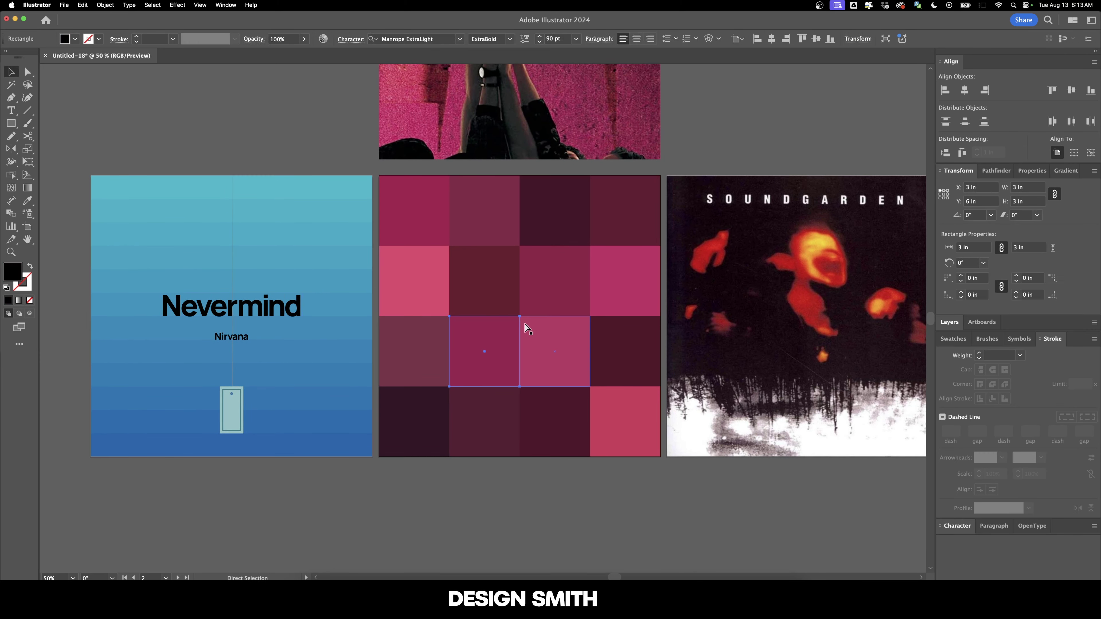
pyautogui.press('super+v')
pyautogui.moveTo(501, 323); pyautogui.dragTo(566, 307)
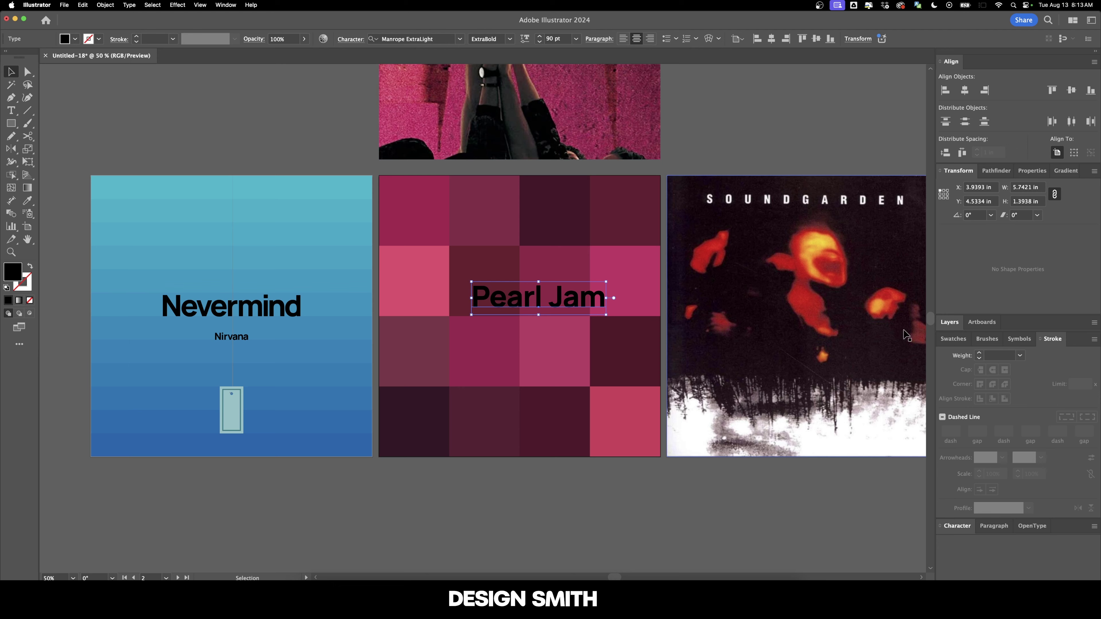
pyautogui.hscroll(2, 907, 335)
pyautogui.scroll(1, 907, 335)
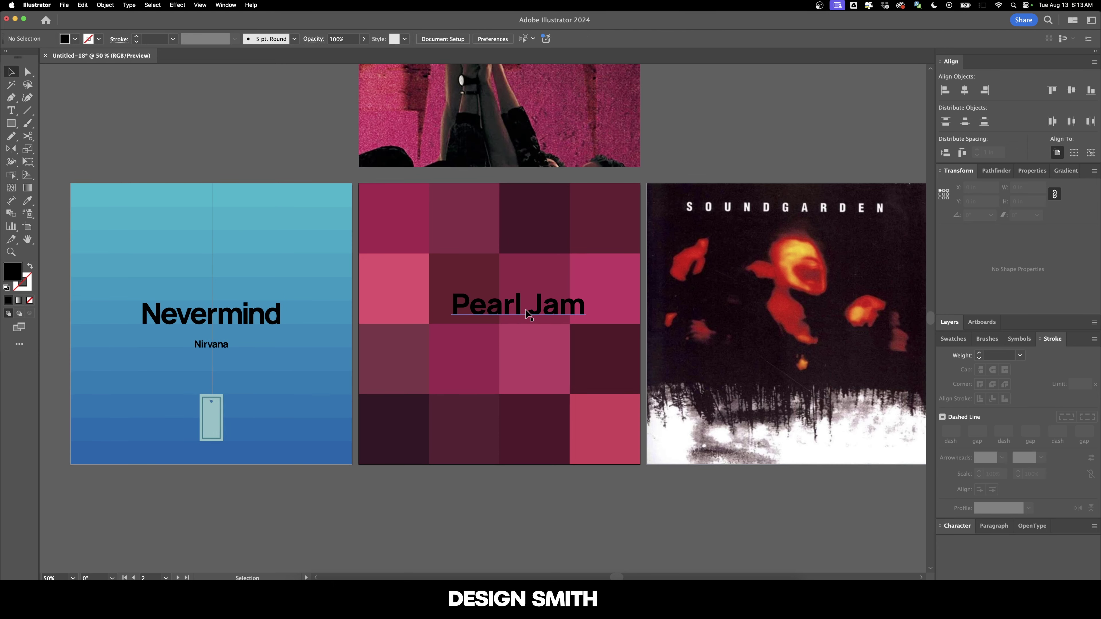
# Step: Left-align the "Pearl Jam" text and move it to the cover's upper left, with its baseline on the first row's lower edge
pyautogui.click(623, 38)
pyautogui.scroll(1, 477, 321)
pyautogui.hscroll(1, 477, 321)
pyautogui.moveTo(456, 331); pyautogui.dragTo(454, 338)
pyautogui.scroll(2, 468, 353)
pyautogui.hscroll(-1, 468, 354)
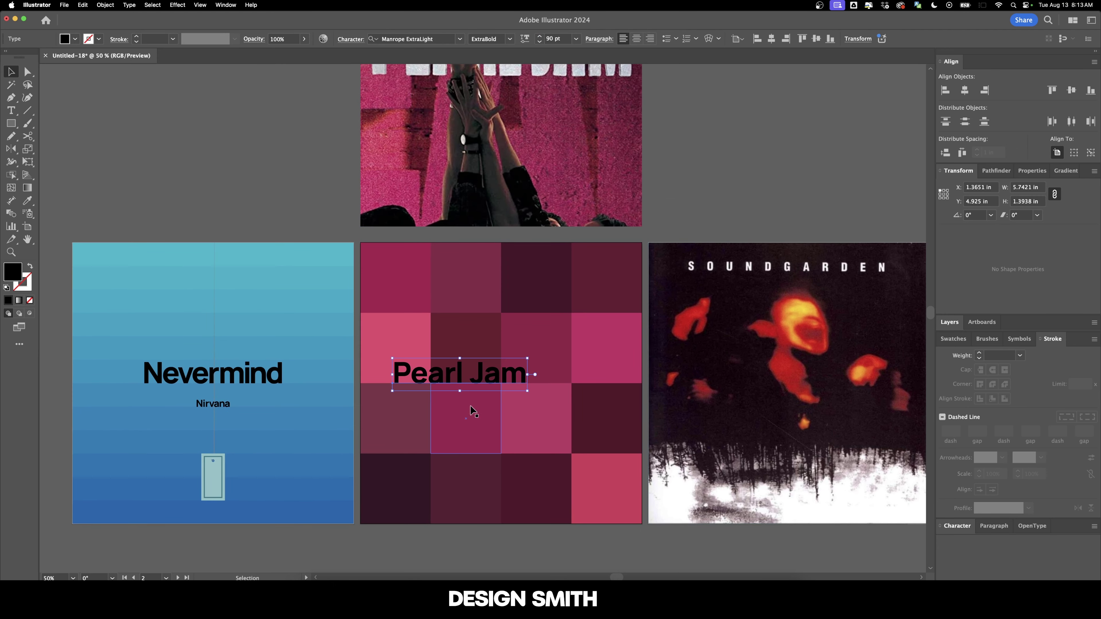
pyautogui.moveTo(472, 378); pyautogui.dragTo(469, 310)
pyautogui.scroll(1, 499, 349)
pyautogui.hscroll(-1, 499, 349)
pyautogui.scroll(3, 605, 202)
pyautogui.hscroll(-1, 604, 202)
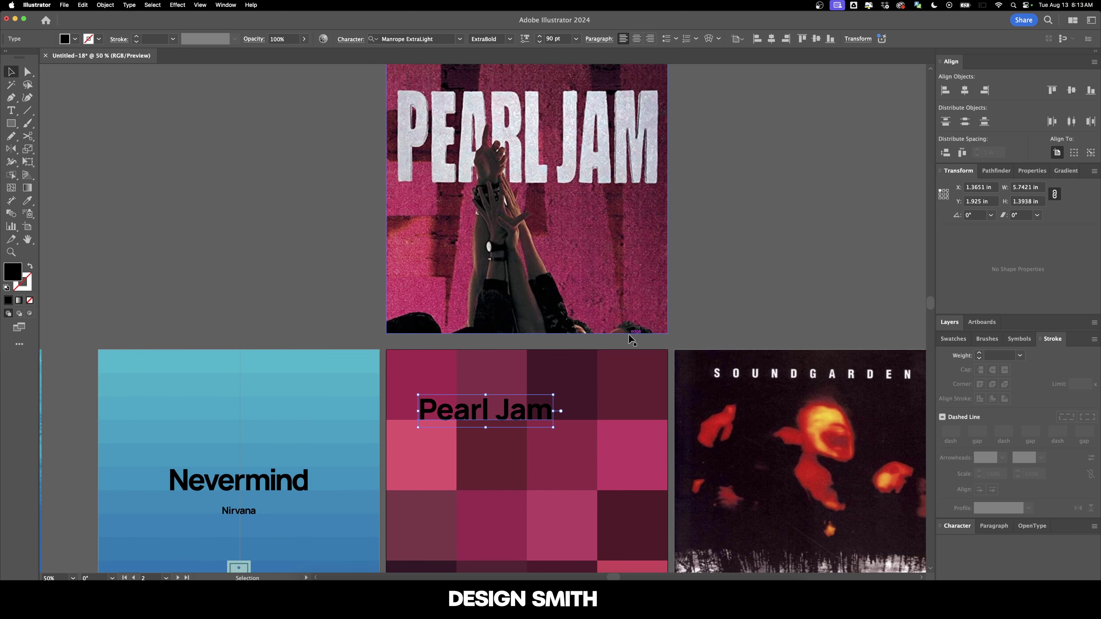
# Step: Colour the "Pearl Jam" title with the off-white sampled from the original cover's lettering and deselect it
pyautogui.press('i')
pyautogui.click(571, 136)
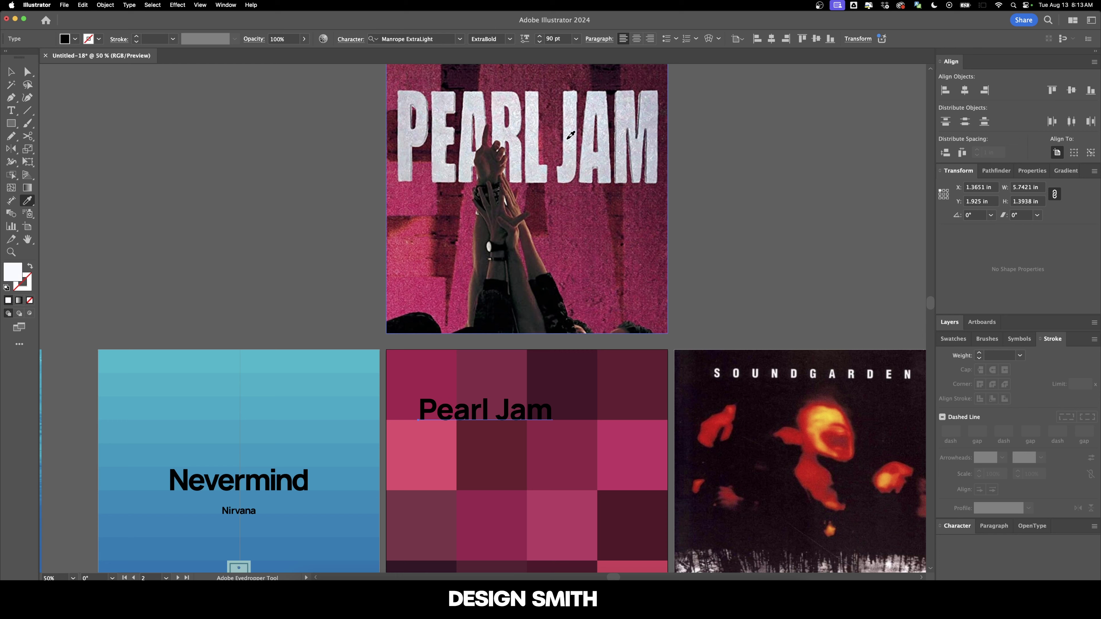
pyautogui.press('v')
pyautogui.click(717, 246)
# Step: Add a copy of the title lower on the grid reading "Ten", right-aligned at 45 pt
pyautogui.scroll(-4, 711, 173)
pyautogui.hscroll(1, 710, 174)
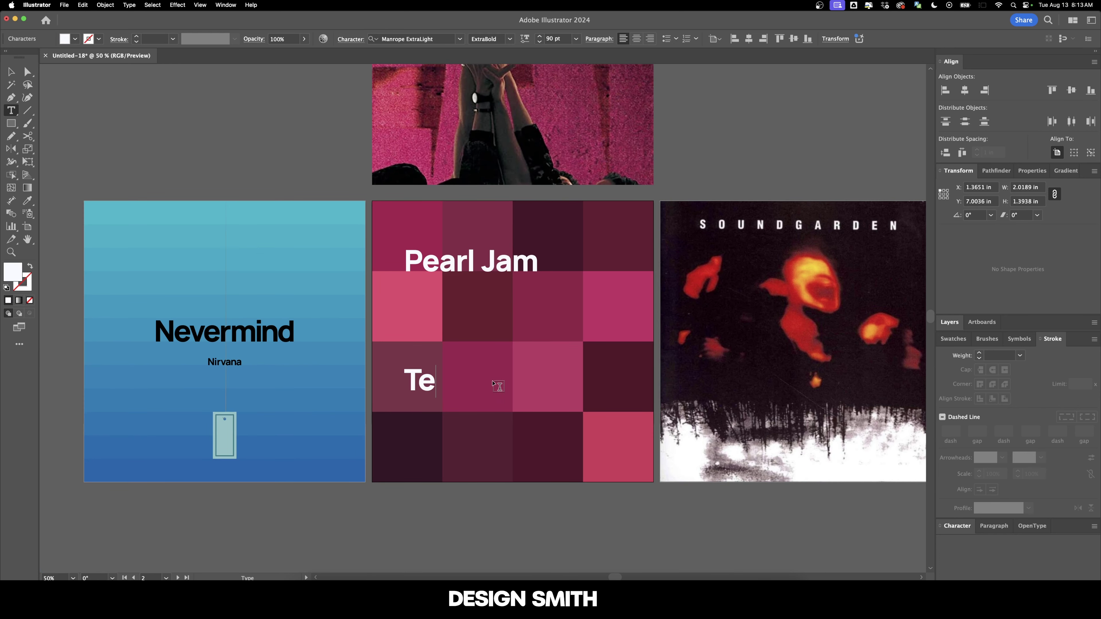
pyautogui.write('nm')
pyautogui.press('BackSpace')
pyautogui.press('Escape')
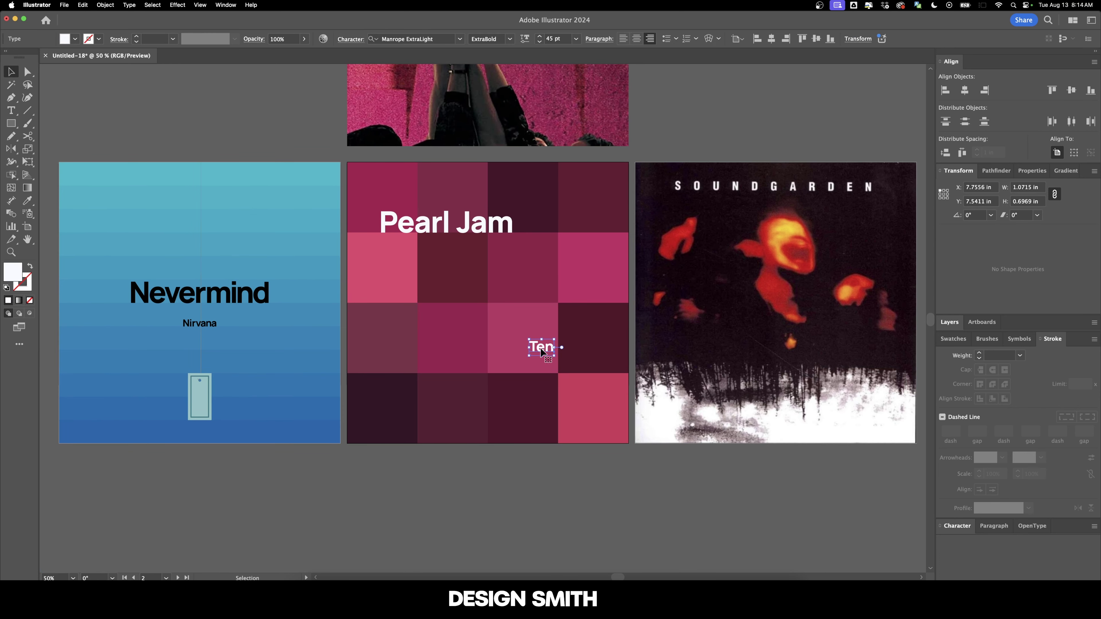
# Step: Place "Ten" in the lower-right corner of the third row's third square and shift "Pearl Jam" right to start at the second column
pyautogui.moveTo(544, 349); pyautogui.dragTo(547, 373)
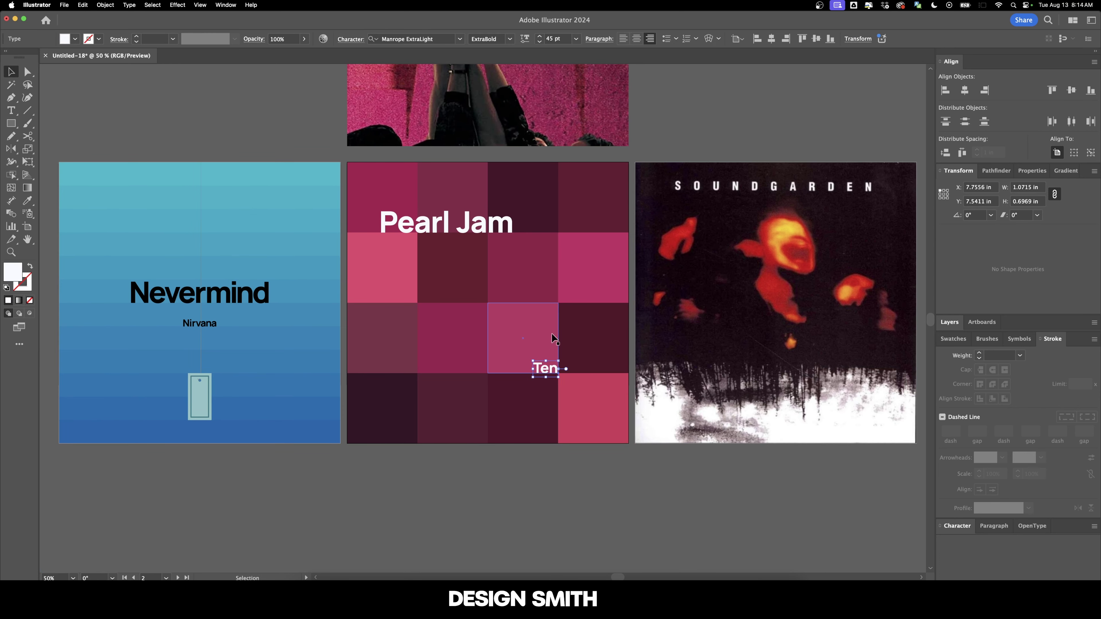
pyautogui.moveTo(420, 231); pyautogui.dragTo(457, 231)
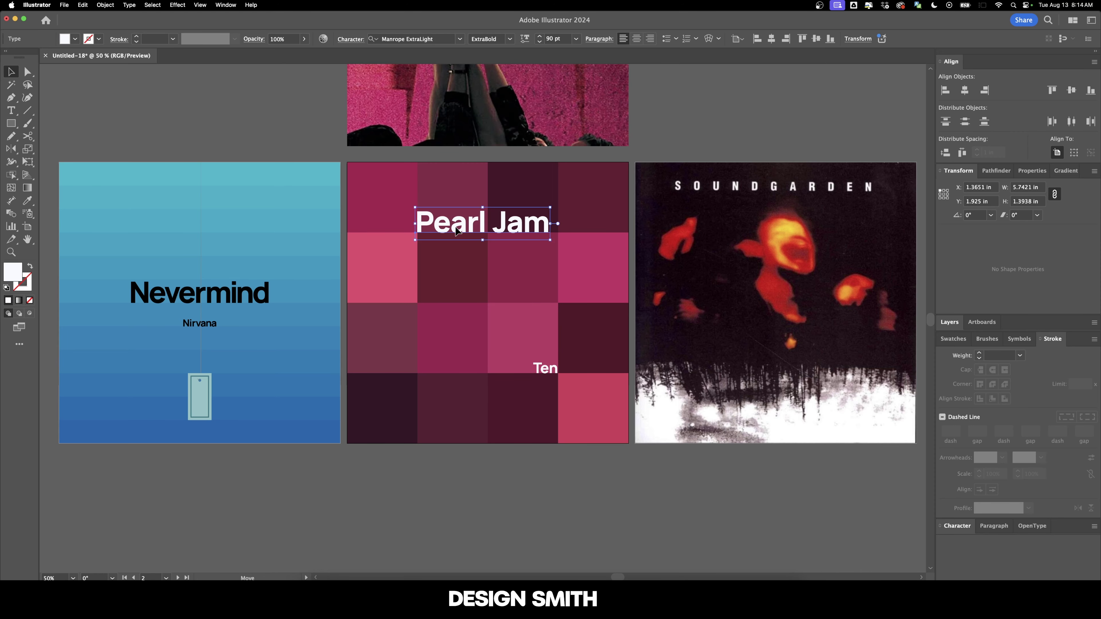
pyautogui.click(675, 134)
# Step: Fine-tune the "Pearl Jam" title so the P's left edge sits exactly on the second column's left edge
pyautogui.scroll(2, 493, 264)
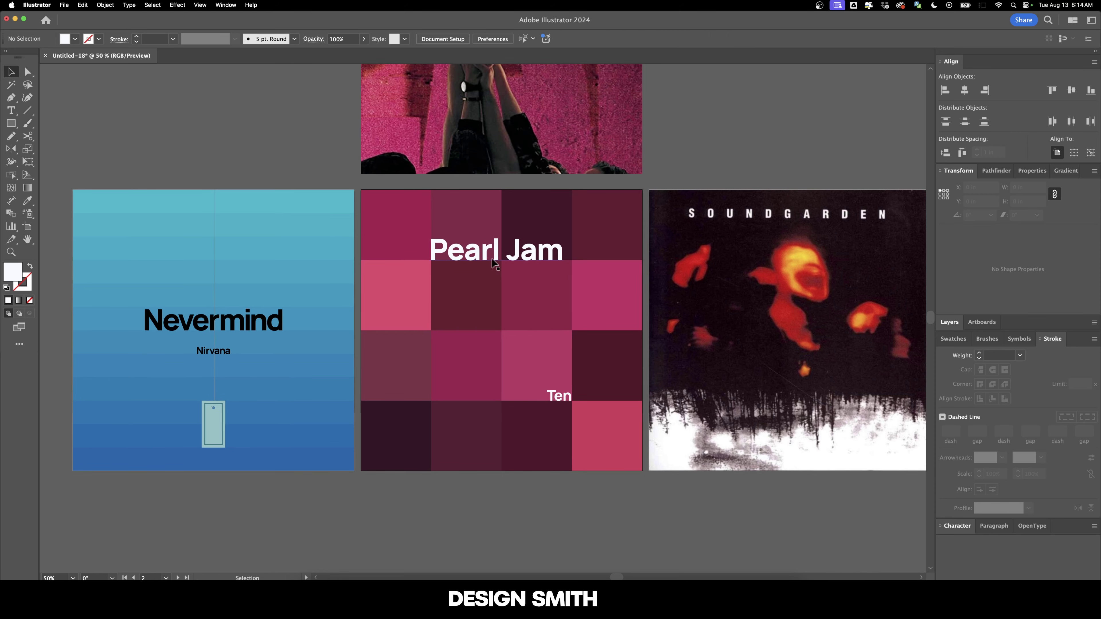
pyautogui.click(474, 252)
pyautogui.scroll(2, 435, 251)
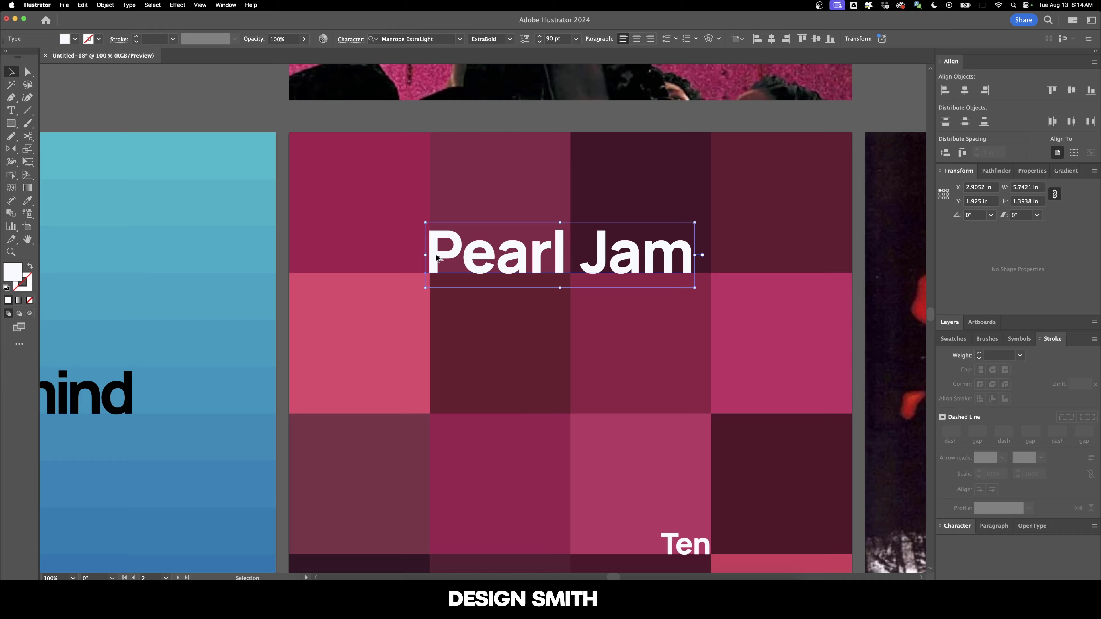
pyautogui.scroll(5, 437, 258)
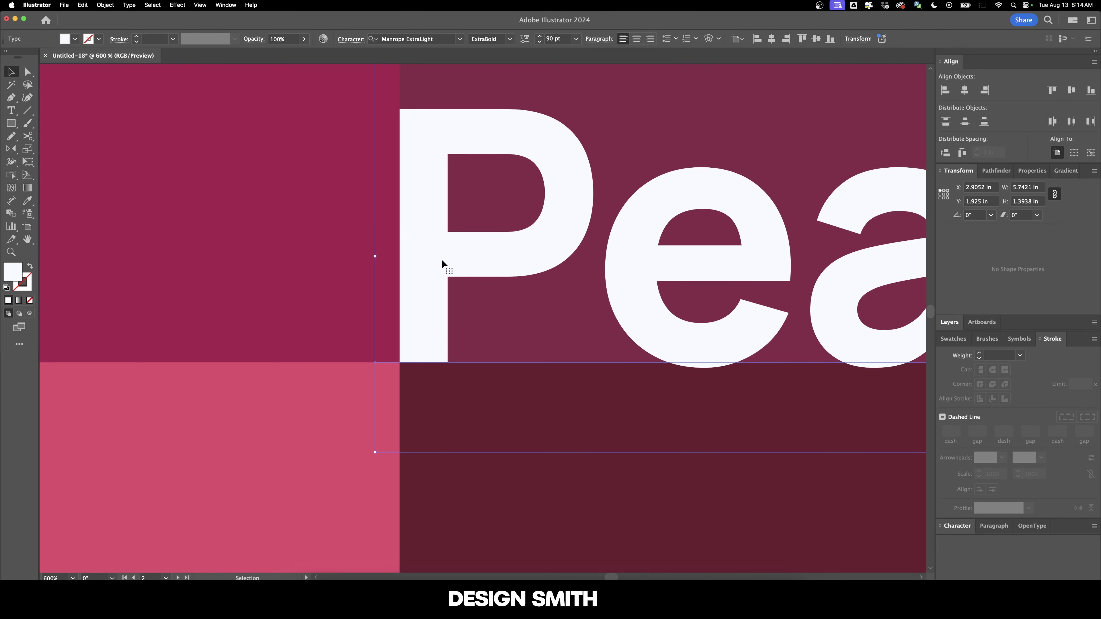
pyautogui.scroll(-7, 441, 259)
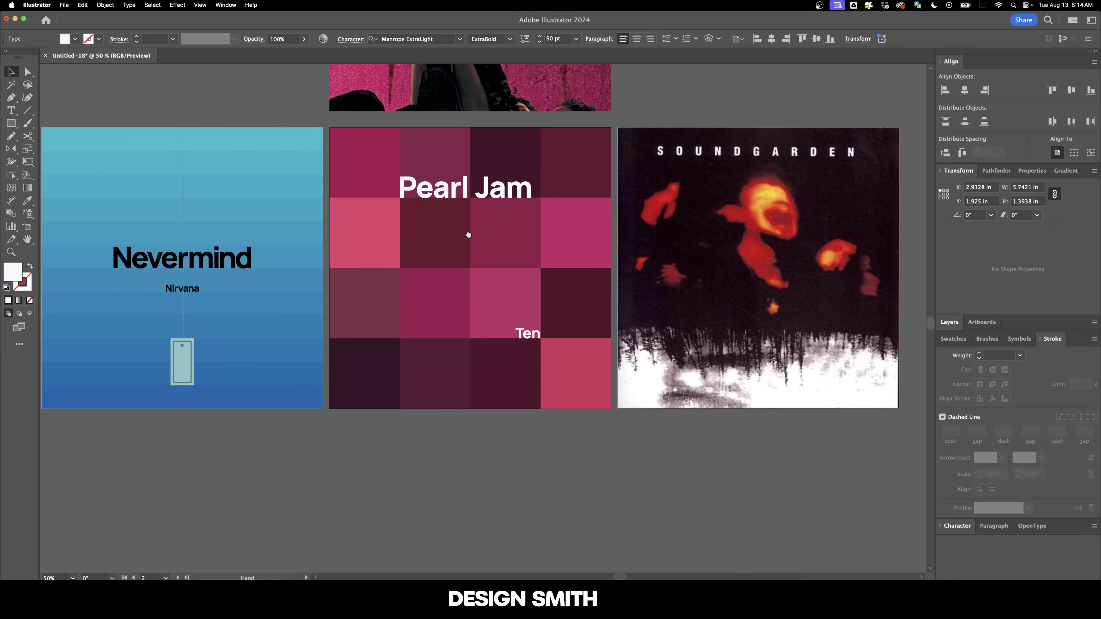
pyautogui.click(676, 143)
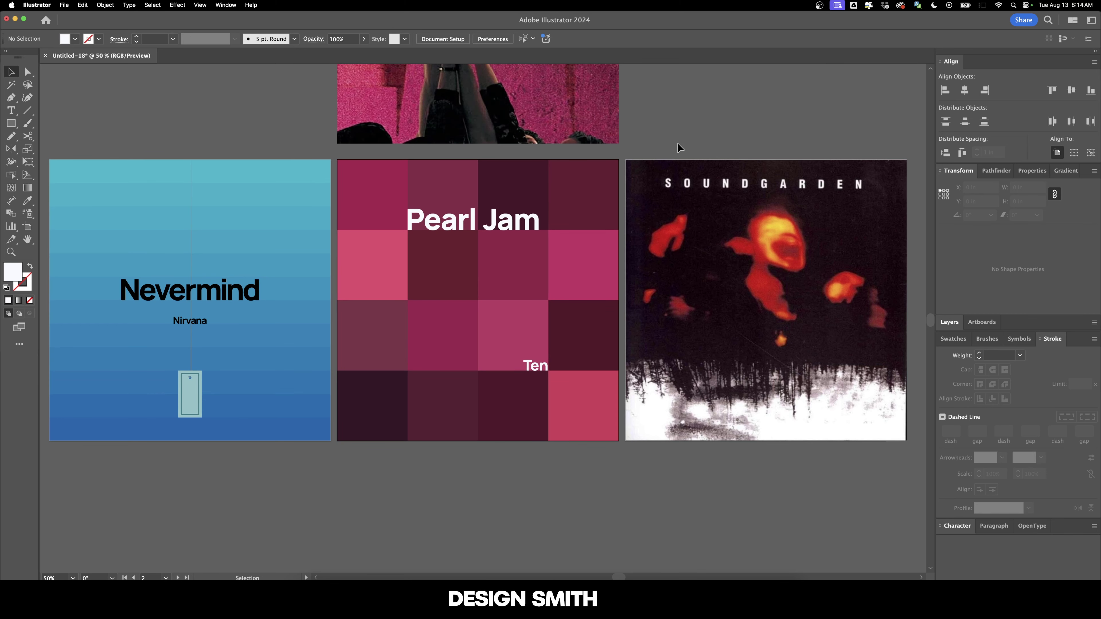
# Step: Nudge "Ten" right until the n's edge meets the right edge of its pink square
pyautogui.scroll(5, 531, 386)
pyautogui.click(518, 328)
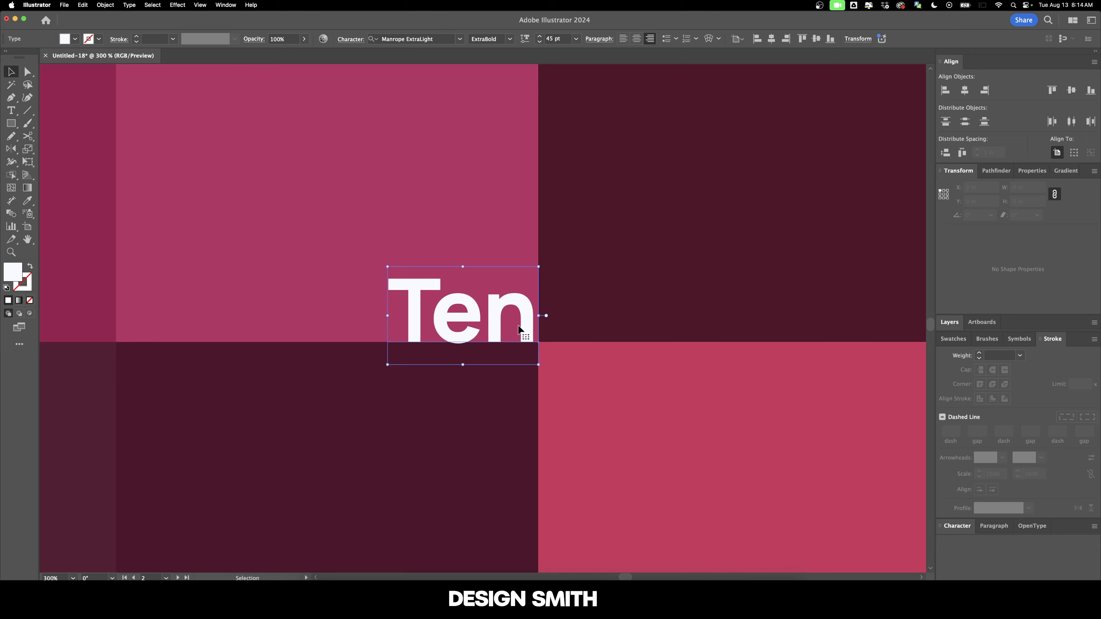
pyautogui.scroll(4, 519, 328)
pyautogui.moveTo(518, 327); pyautogui.dragTo(562, 319)
pyautogui.scroll(-4, 563, 319)
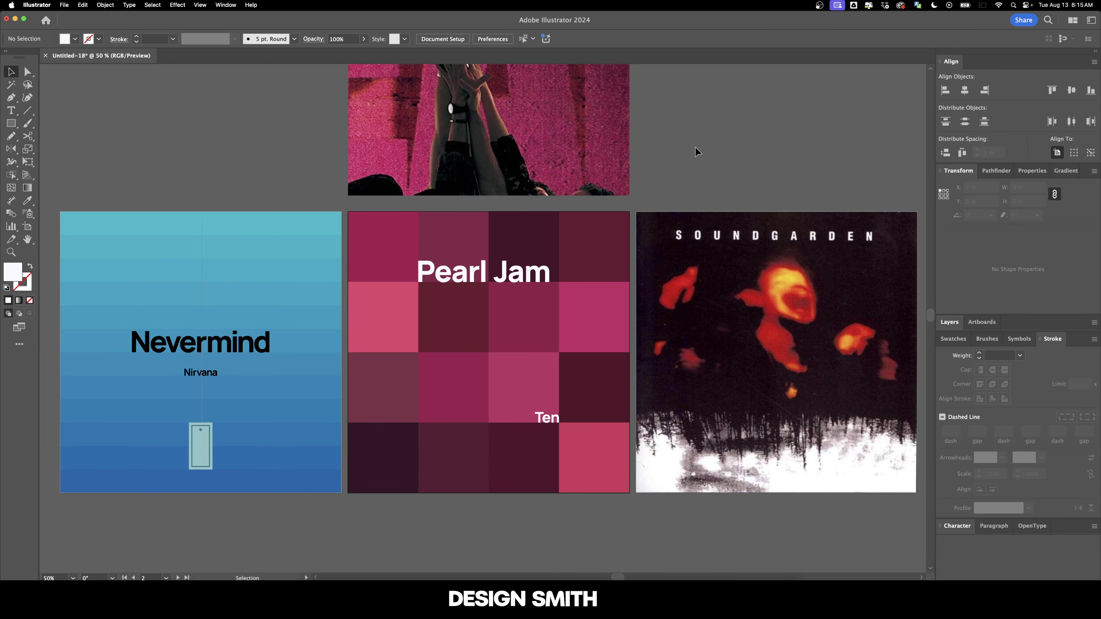
# Step: Examine how the "Pearl Jam" and "Ten" texts line up with the edges of the grid squares
pyautogui.scroll(-1, 523, 268)
pyautogui.hscroll(1, 523, 268)
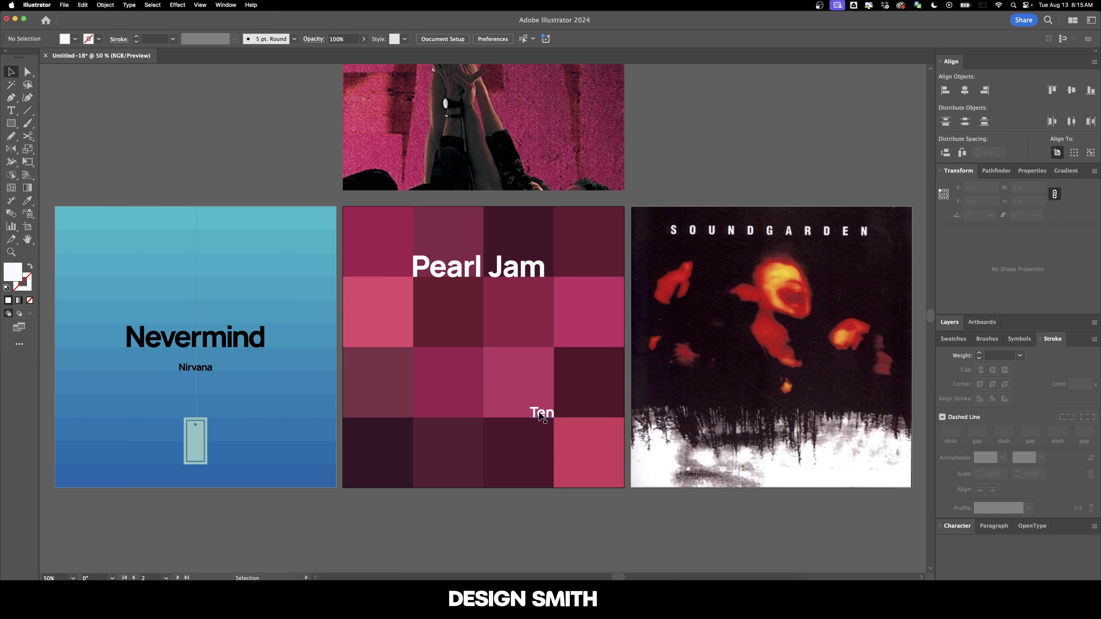
pyautogui.scroll(4, 423, 250)
pyautogui.hscroll(-1, 476, 323)
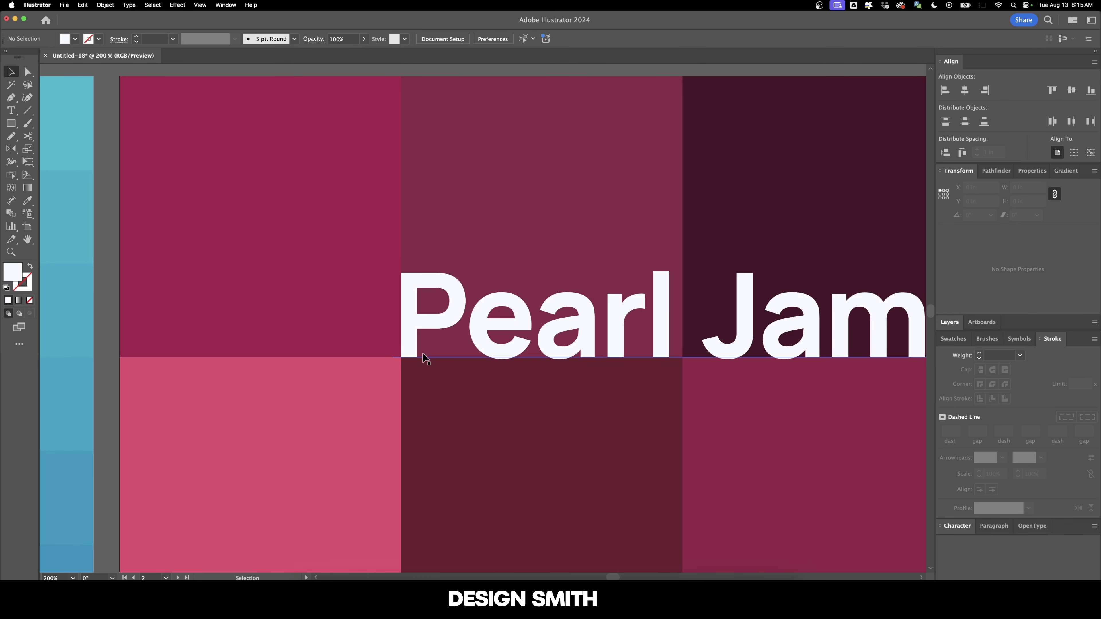
pyautogui.scroll(-1, 678, 406)
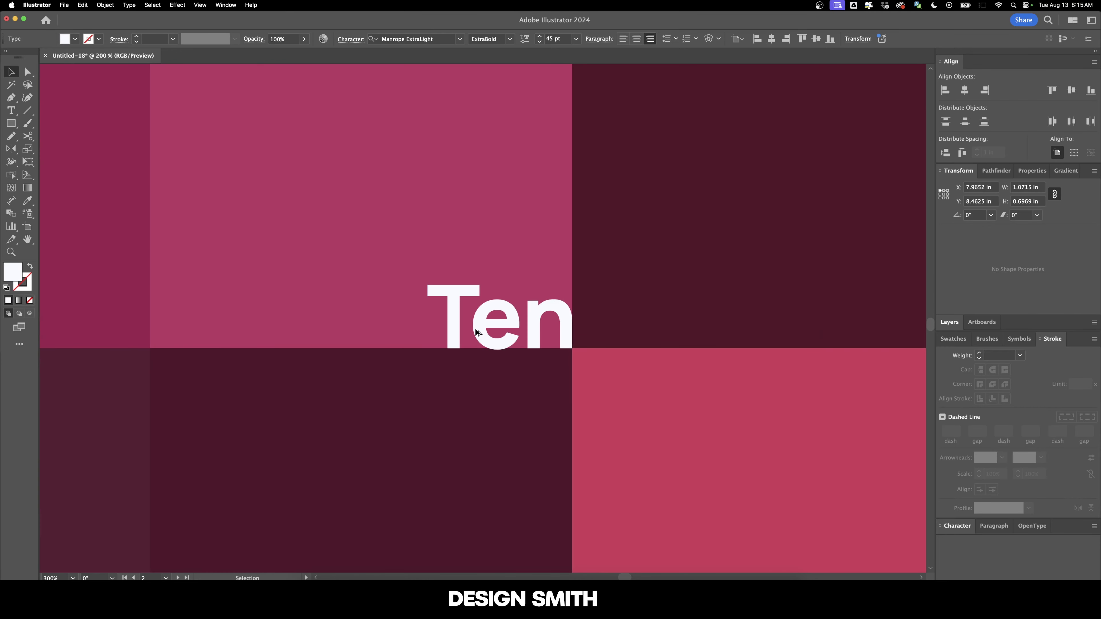
# Step: Move "Ten" straight down so its top edge meets the top of the fourth row's third square
pyautogui.moveTo(476, 333); pyautogui.dragTo(491, 375)
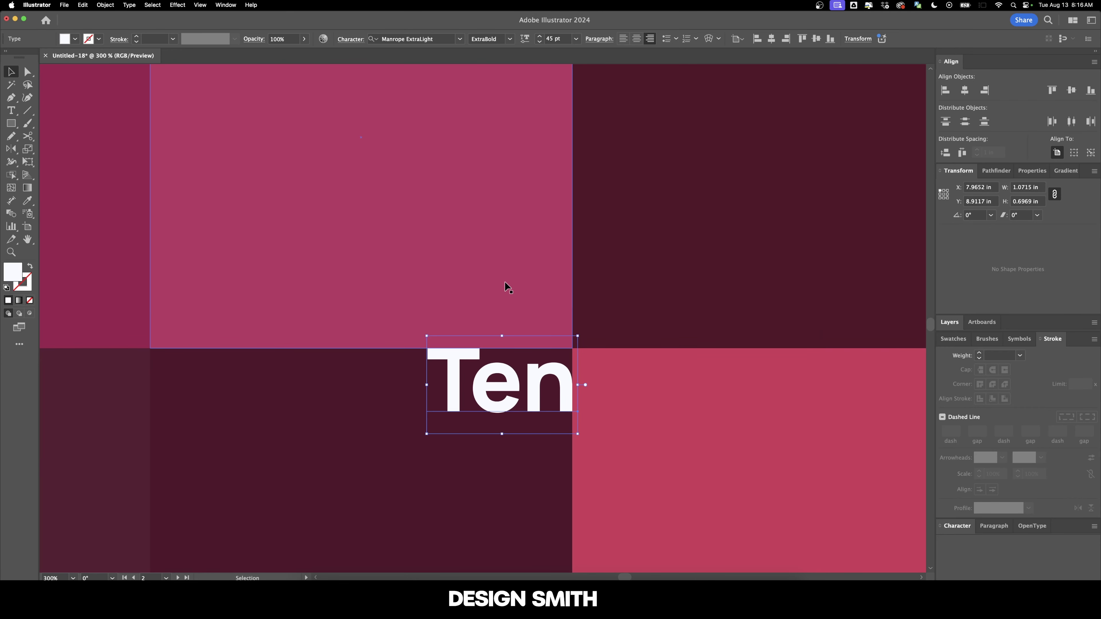
pyautogui.scroll(-2, 504, 288)
pyautogui.scroll(-1, 505, 277)
pyautogui.scroll(4, 511, 254)
pyautogui.click(712, 189)
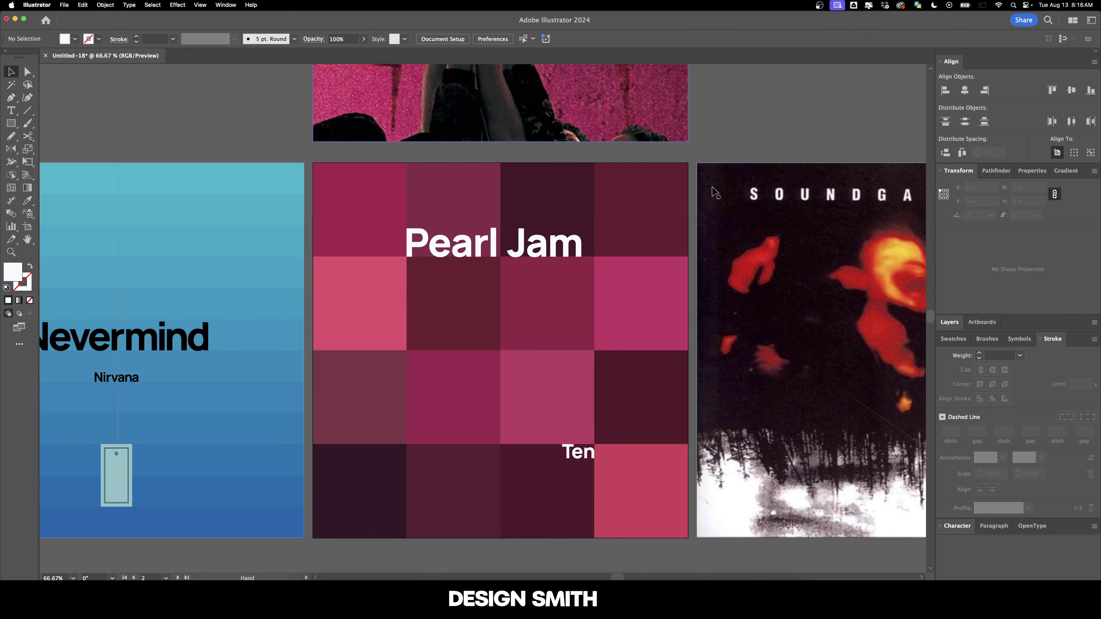
# Step: Draw an L-shaped Pen path along the left and bottom edges of the third row's second square
pyautogui.press('p')
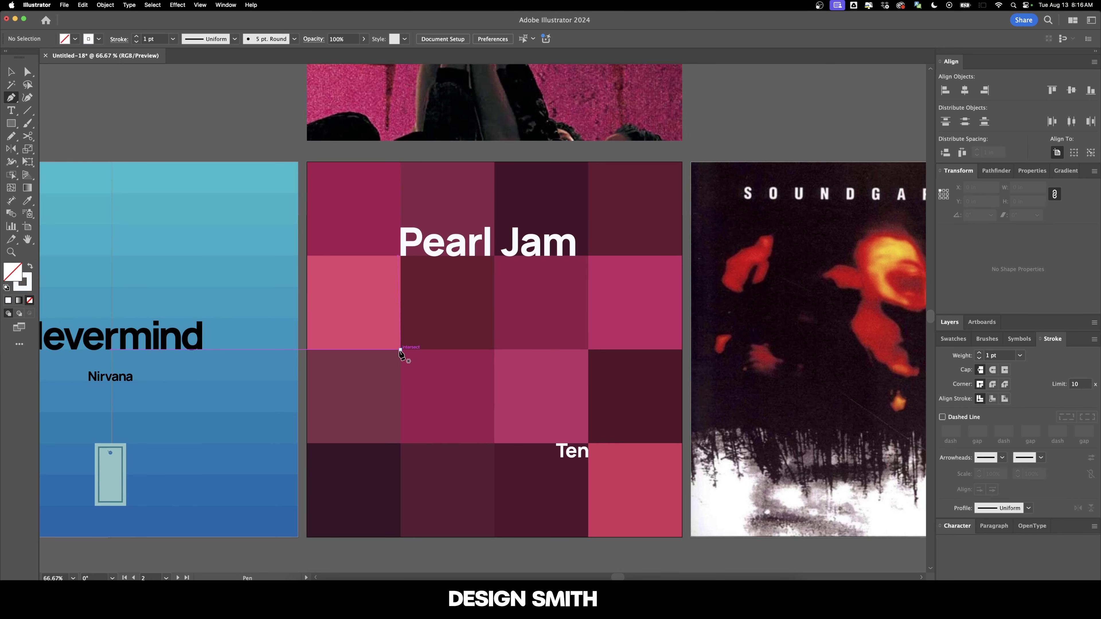
pyautogui.click(399, 350)
pyautogui.click(400, 442)
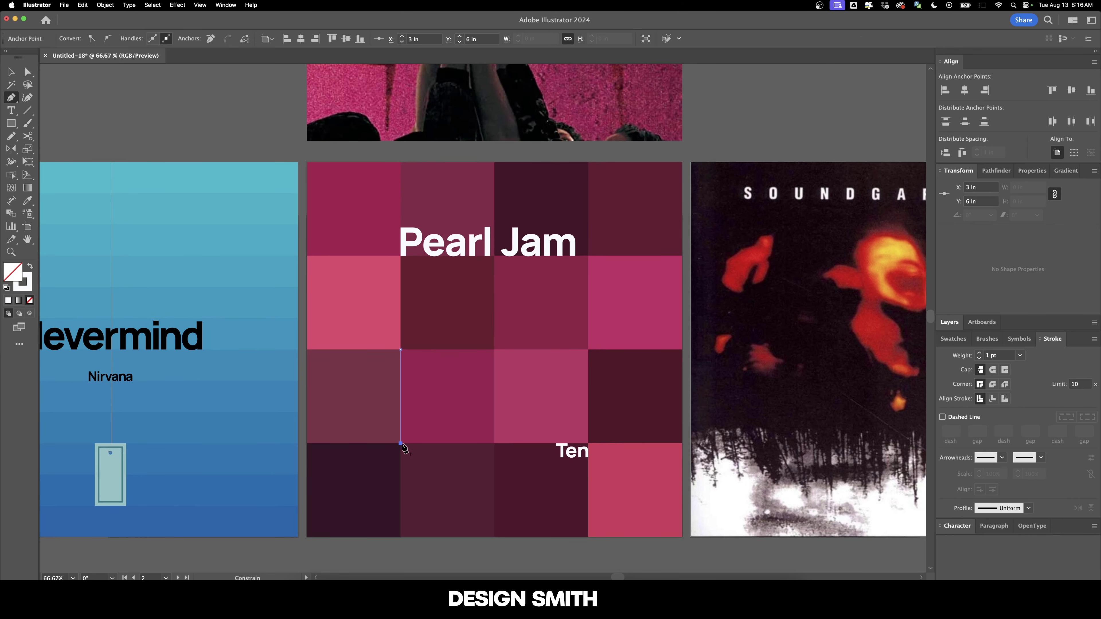
pyautogui.click(494, 444)
pyautogui.press('v')
pyautogui.click(716, 131)
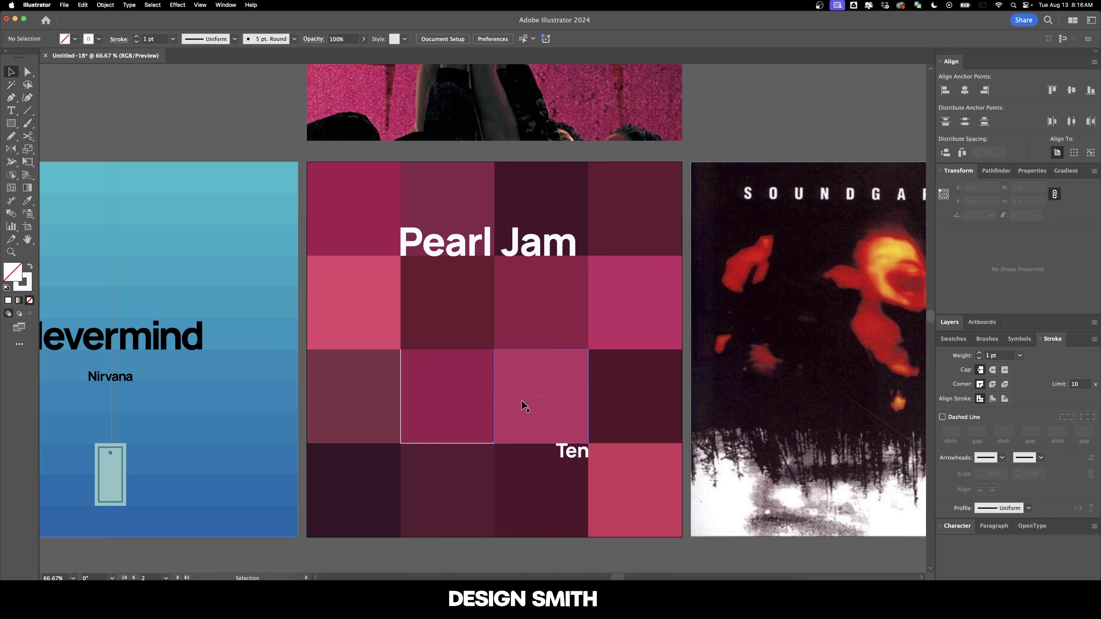
# Step: Give the white L-shaped path a 10 pt stroke aligned to the inside
pyautogui.click(445, 444)
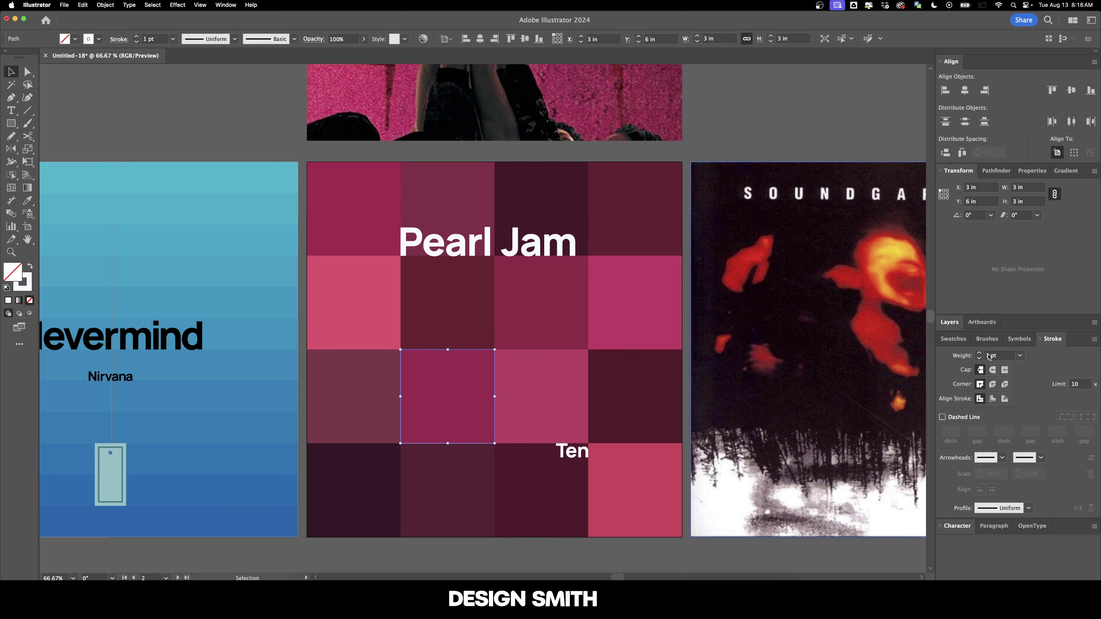
pyautogui.click(1000, 356)
pyautogui.write('10')
pyautogui.press('Return')
pyautogui.click(993, 398)
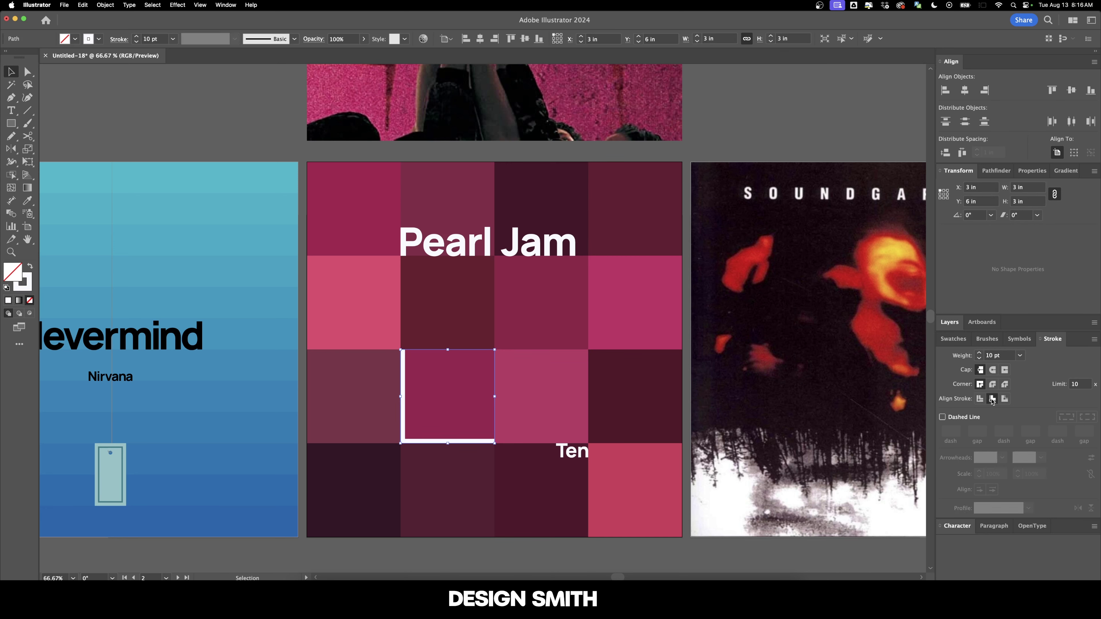
pyautogui.click(762, 116)
# Step: Draw a 1 in square outline centred on the corner where the four central grid squares meet
pyautogui.scroll(-1, 785, 104)
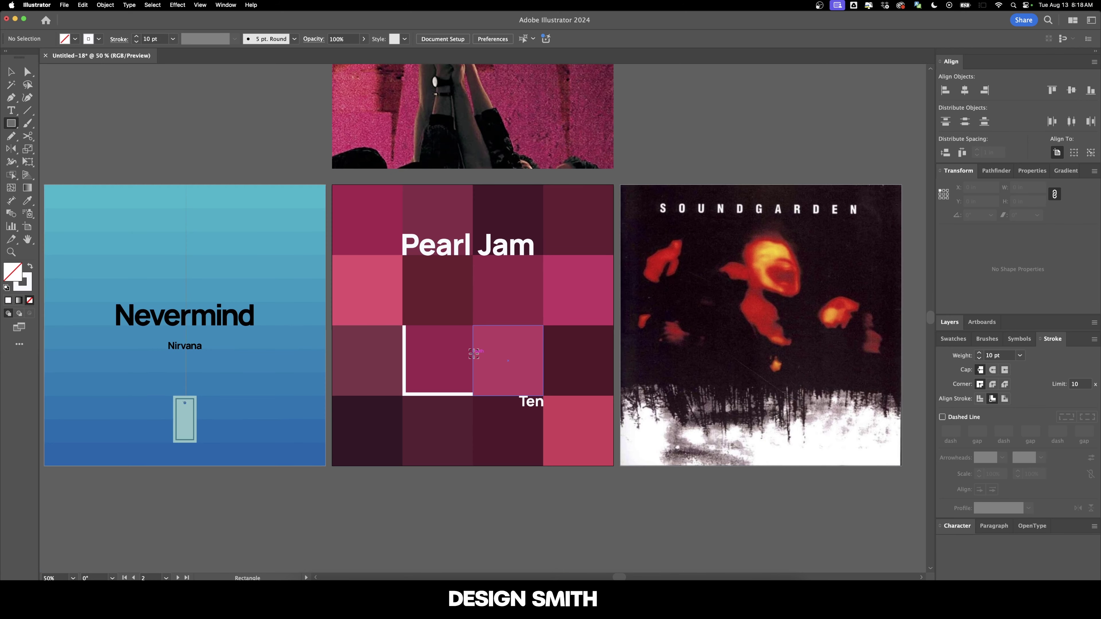
pyautogui.scroll(1, 474, 353)
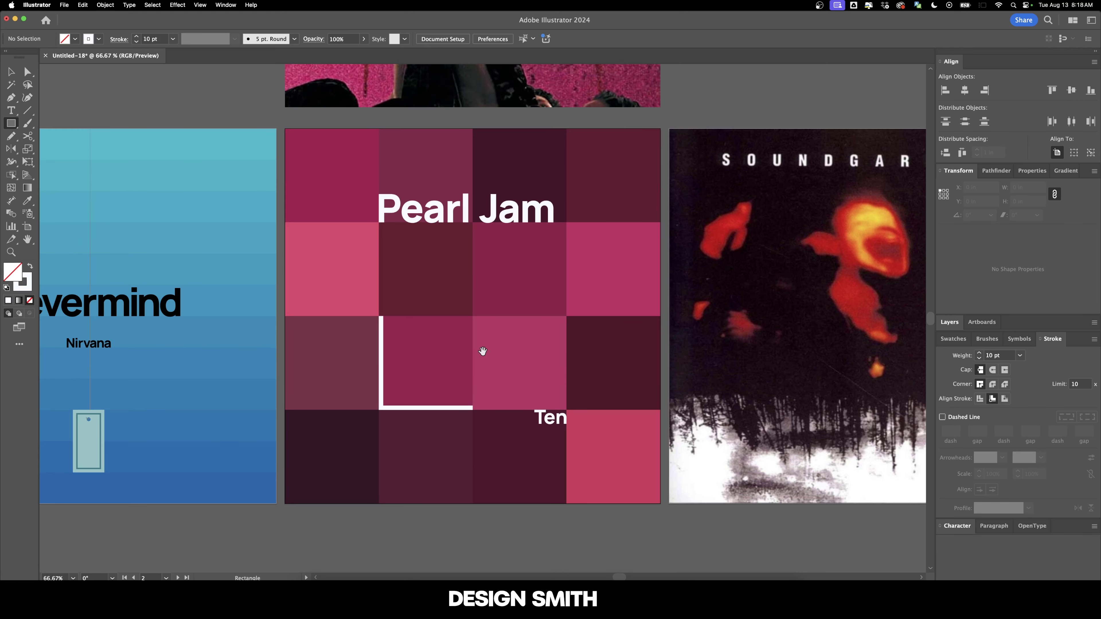
pyautogui.moveTo(485, 368); pyautogui.dragTo(488, 337)
pyautogui.scroll(2, 488, 336)
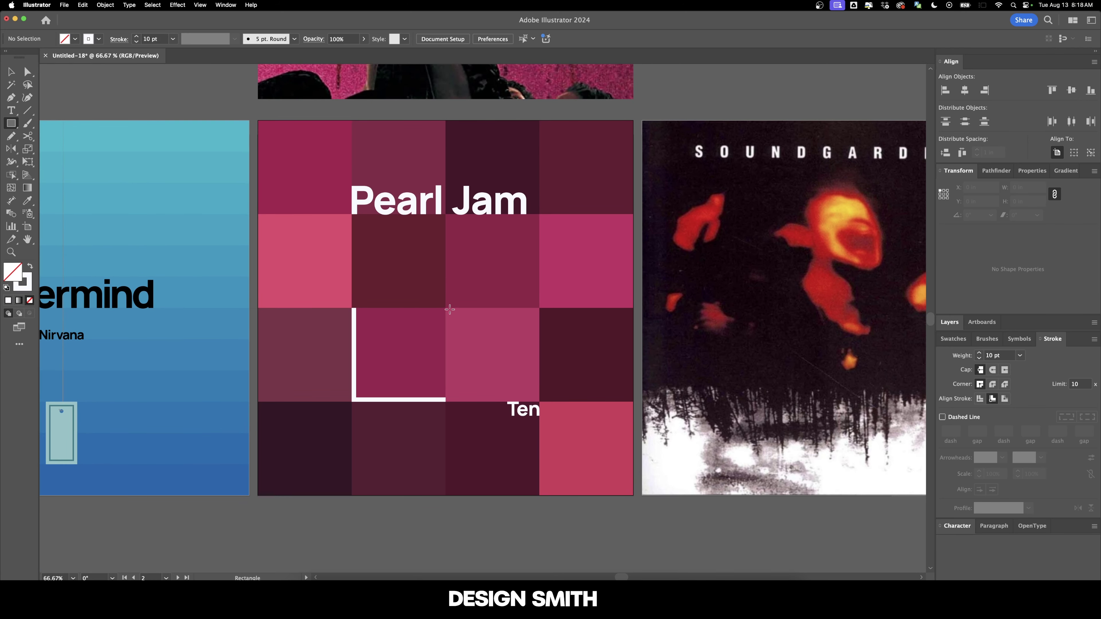
pyautogui.moveTo(444, 307); pyautogui.dragTo(462, 324)
pyautogui.press('v')
pyautogui.press('super+=')
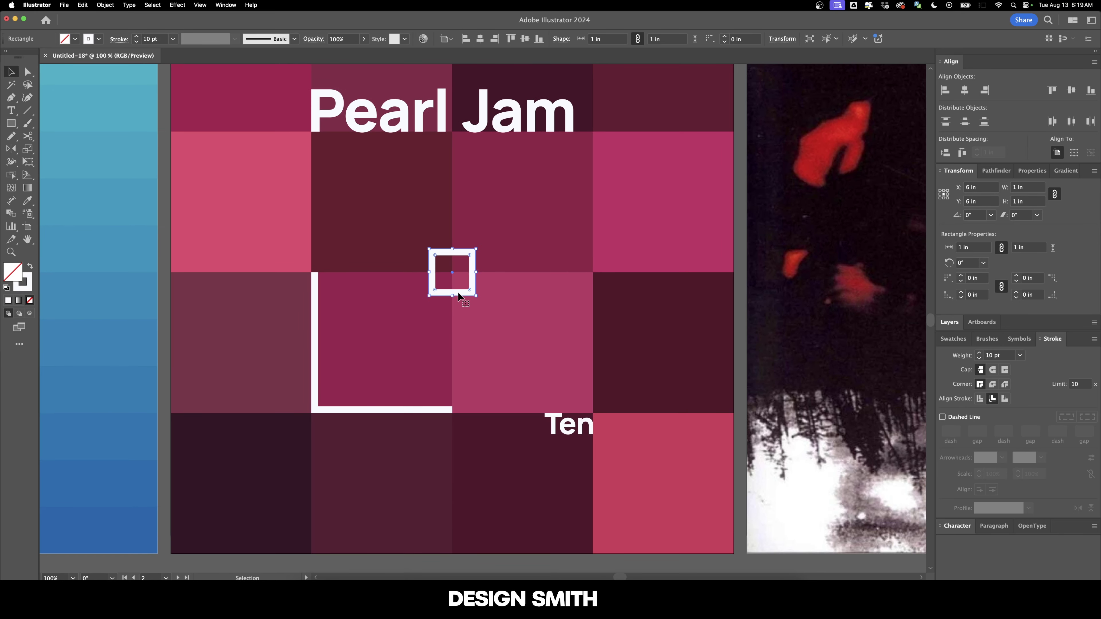
pyautogui.moveTo(459, 294); pyautogui.dragTo(483, 296)
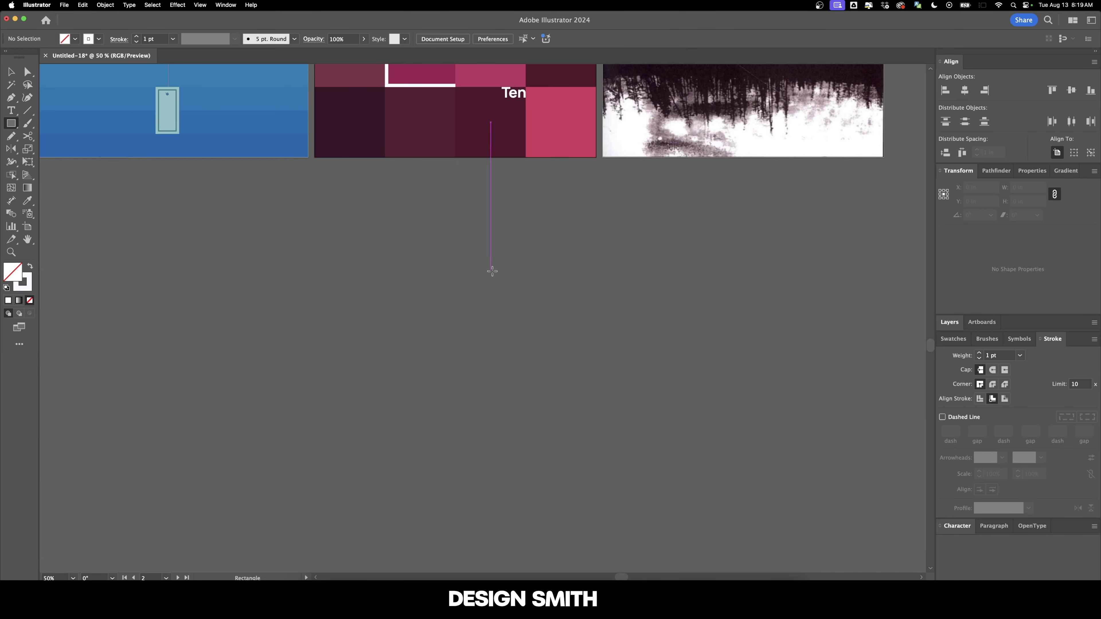
# Step: Draw an unfilled white-outlined square on the empty canvas below the covers and set its size to 1 in
pyautogui.press('super+=')
pyautogui.moveTo(488, 282); pyautogui.dragTo(508, 302)
pyautogui.press('super+=')
pyautogui.press('v')
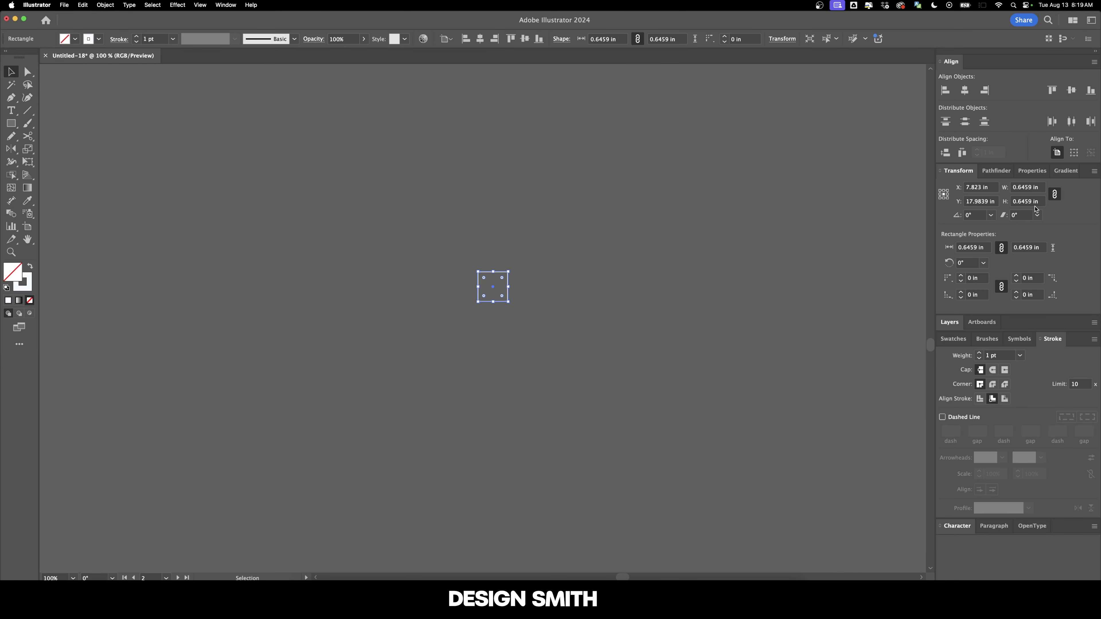
pyautogui.click(1035, 206)
pyautogui.write('1')
pyautogui.press('Return')
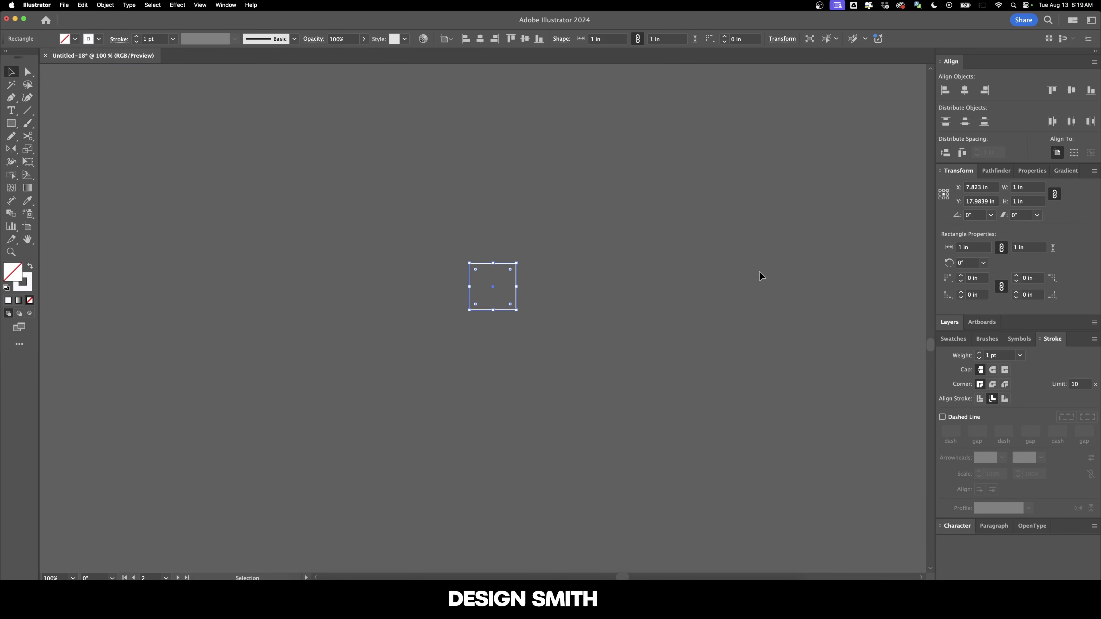
pyautogui.scroll(3, 650, 316)
pyautogui.hscroll(2, 520, 360)
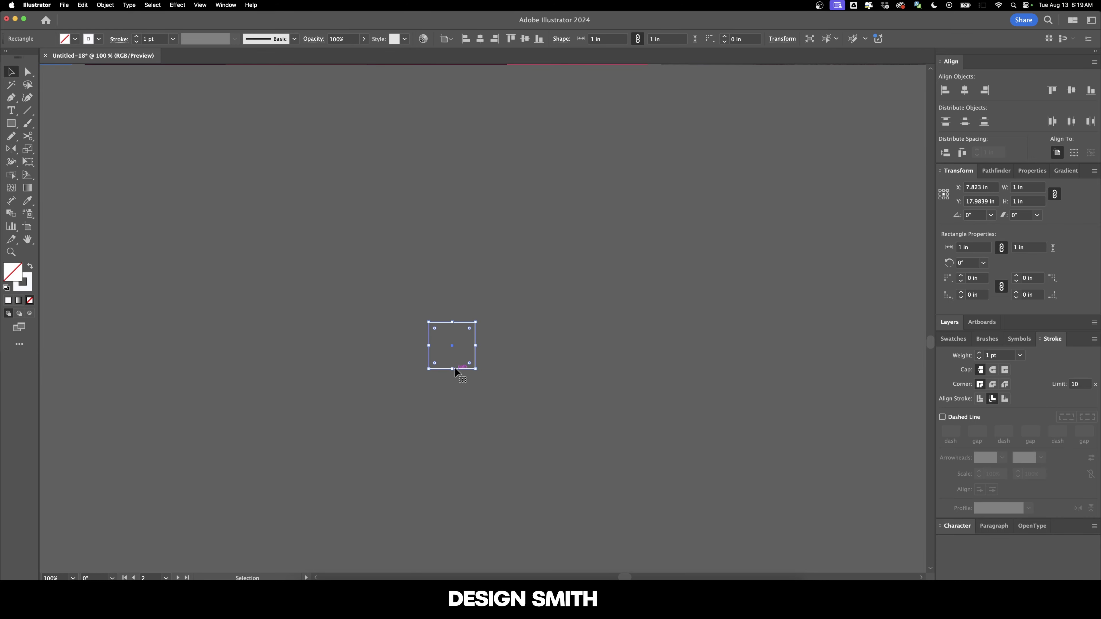
# Step: Draw a fresh unfilled square on the empty canvas and size it to 1 in by 1 in
pyautogui.moveTo(467, 251); pyautogui.dragTo(523, 307)
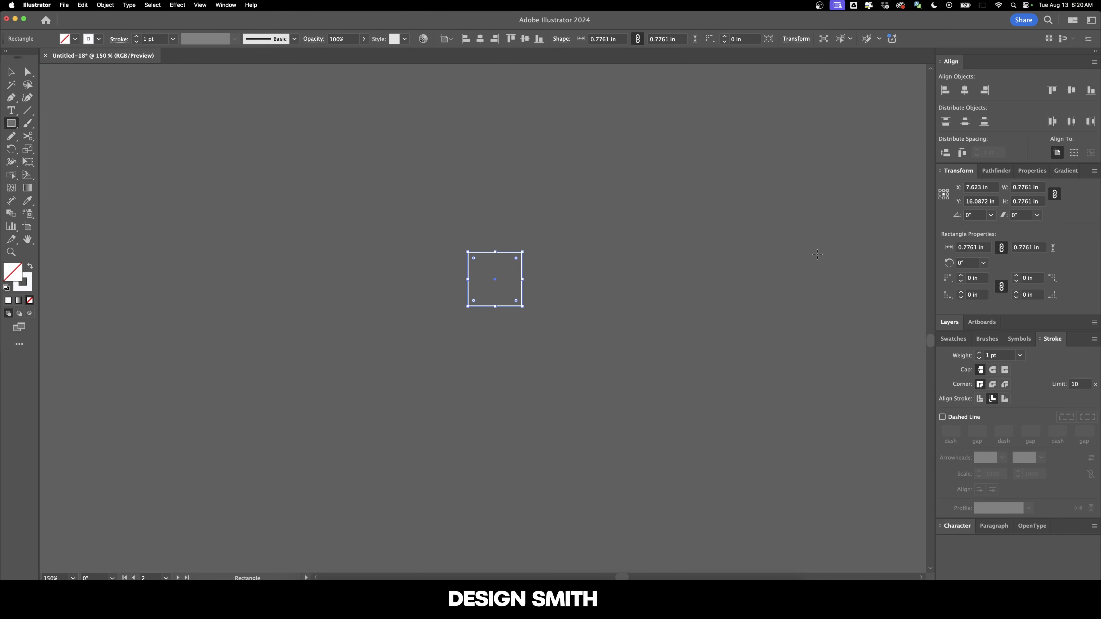
pyautogui.press('v')
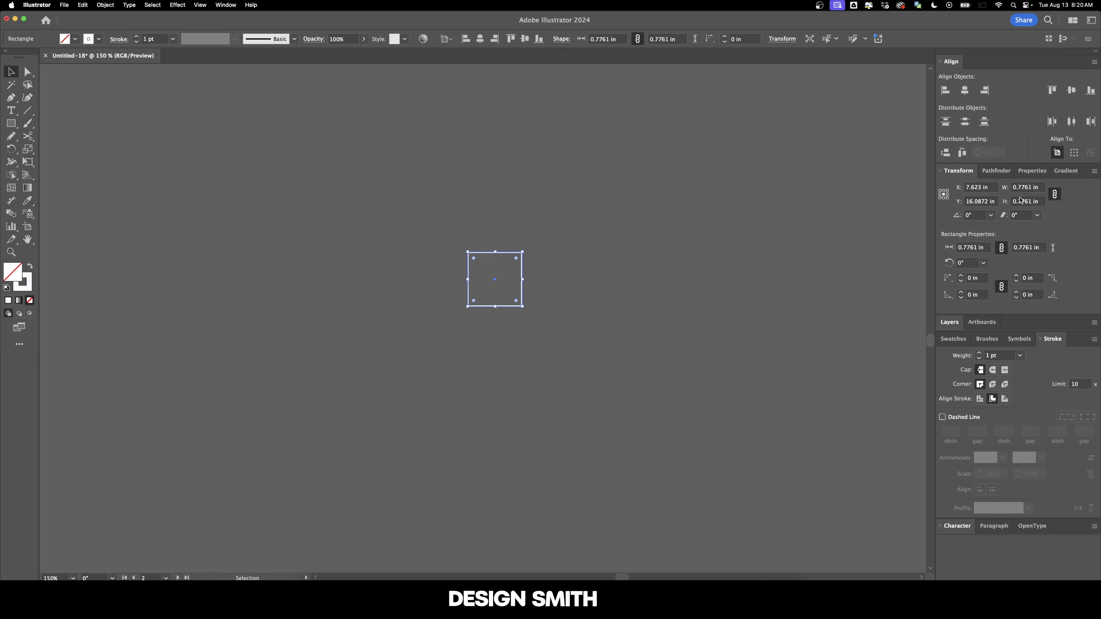
pyautogui.click(1020, 200)
pyautogui.write('1')
pyautogui.press('Return')
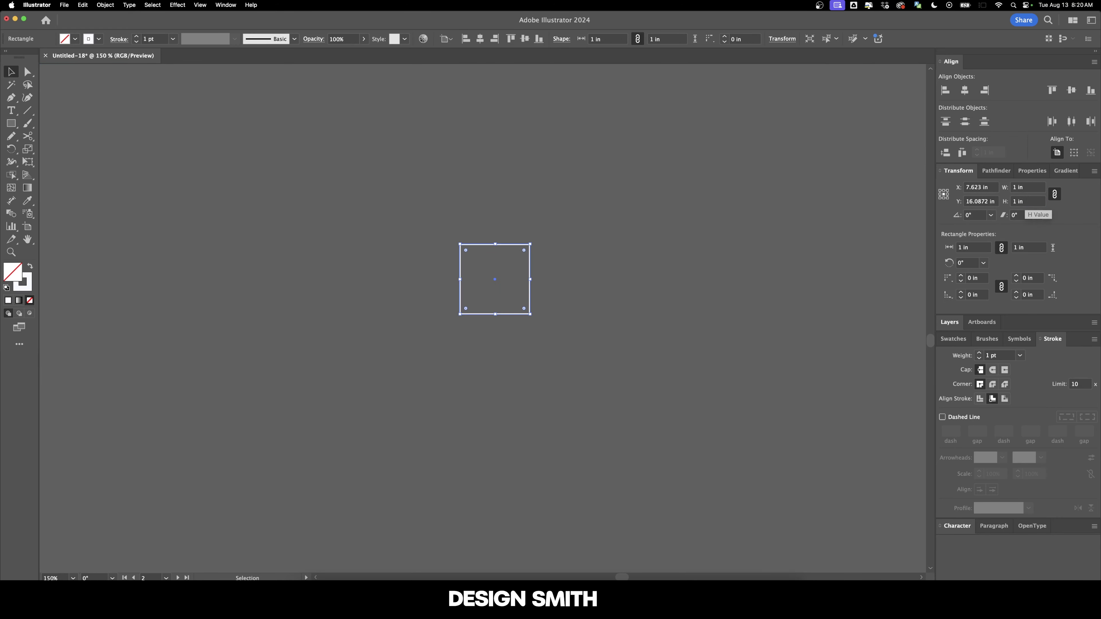
# Step: Build a ring from rotated copies of the square with a 2 pt stroke and centre it on the Pearl Jam grid
pyautogui.click(1011, 358)
pyautogui.write('10')
pyautogui.press('Return')
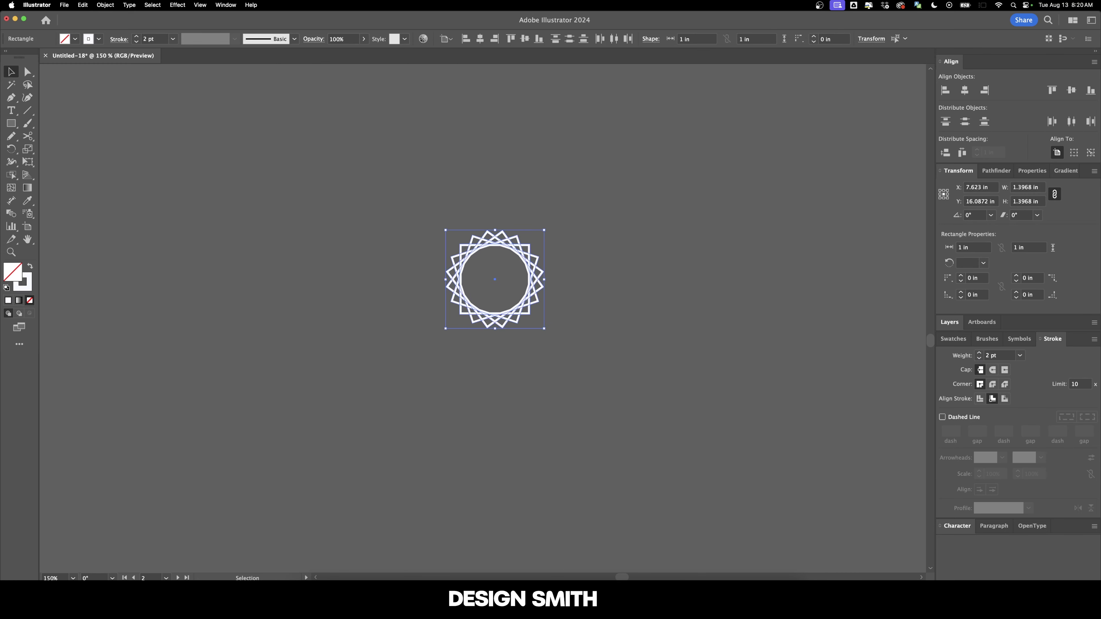
pyautogui.click(629, 303)
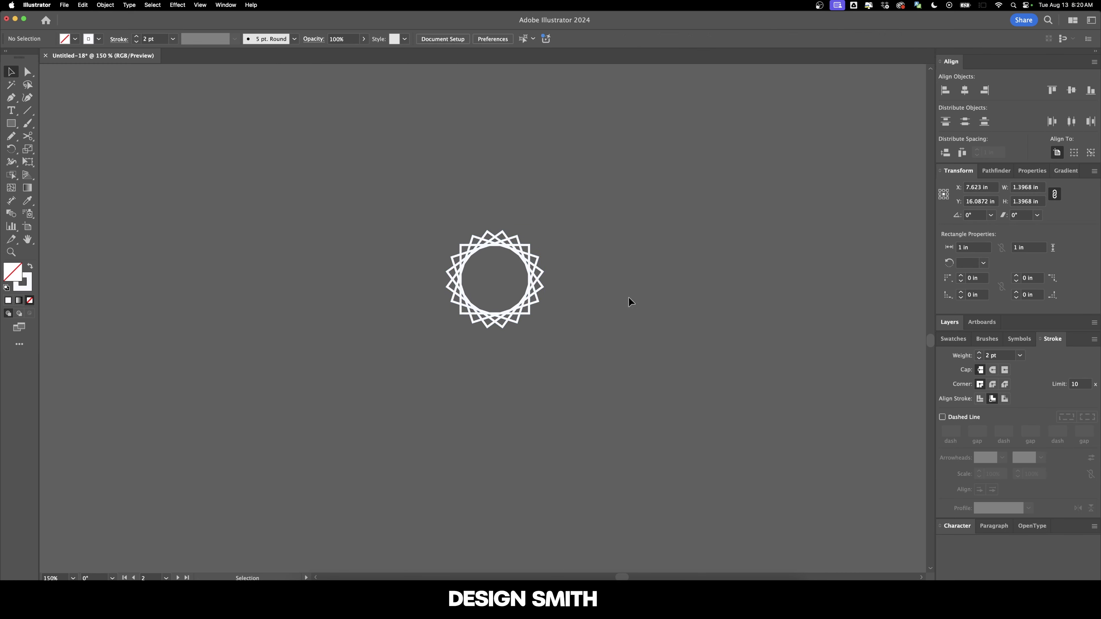
pyautogui.click(542, 304)
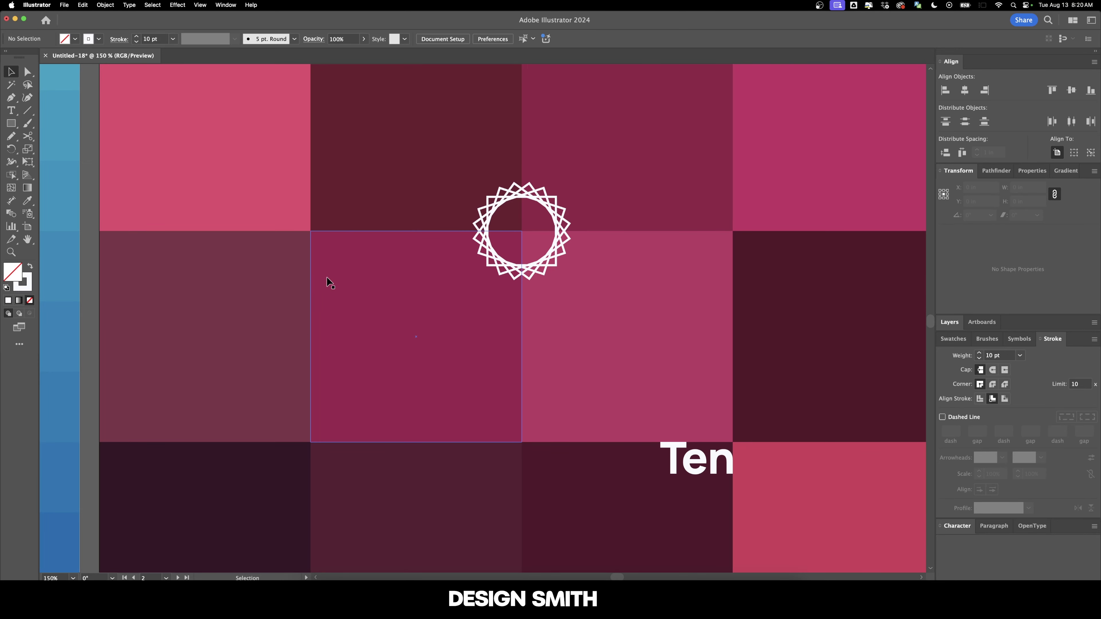
pyautogui.press('super+0')
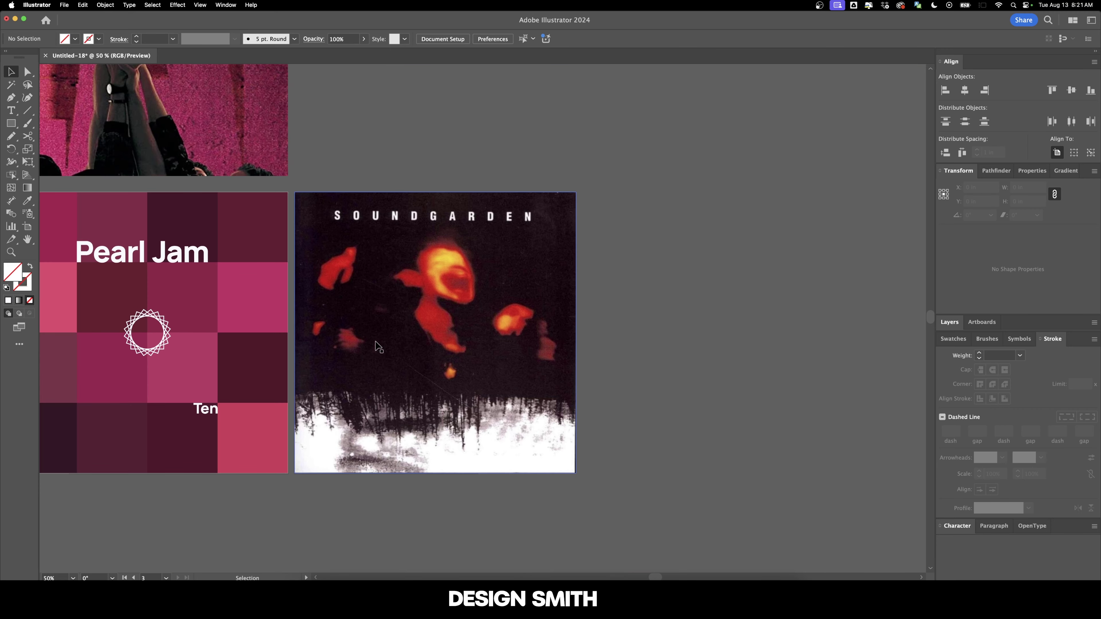
# Step: Move the Soundgarden cover image off its artboard to the empty canvas on the right
pyautogui.moveTo(378, 347); pyautogui.dragTo(694, 347)
pyautogui.press('space')
pyautogui.moveTo(571, 349)
pyautogui.mouseDown()
pyautogui.moveTo(527, 357)
pyautogui.moveTo(572, 349)
pyautogui.mouseUp()
# Step: Draw a rectangle 12 in wide and about 8.15 in high from the artboard's top and fill it with the cover's sampled dark background
pyautogui.press('m')
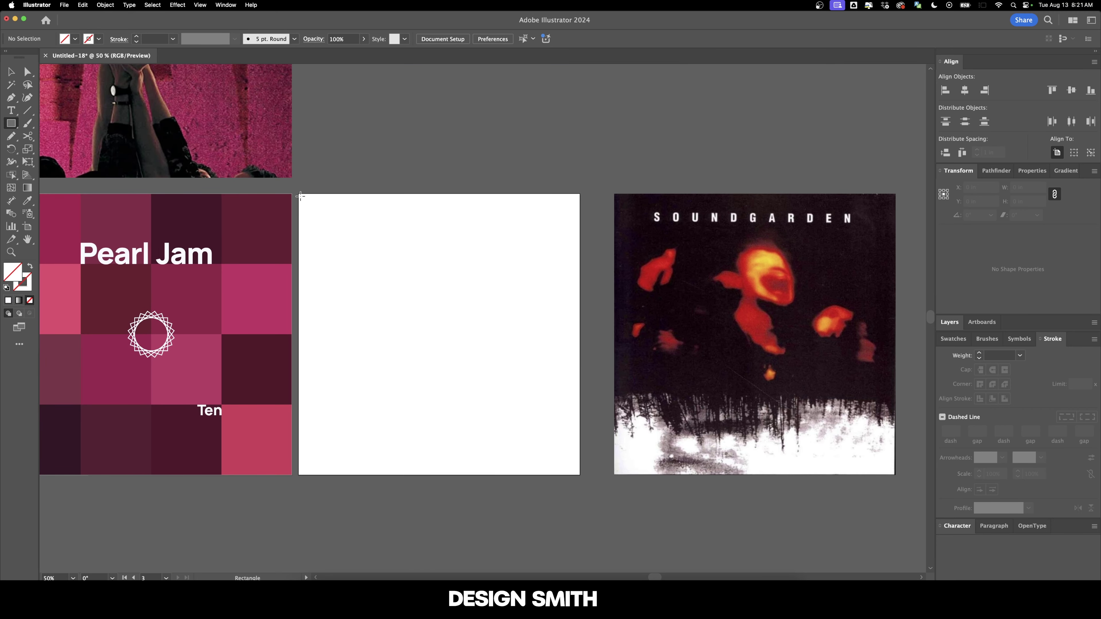
pyautogui.moveTo(298, 193); pyautogui.dragTo(580, 385)
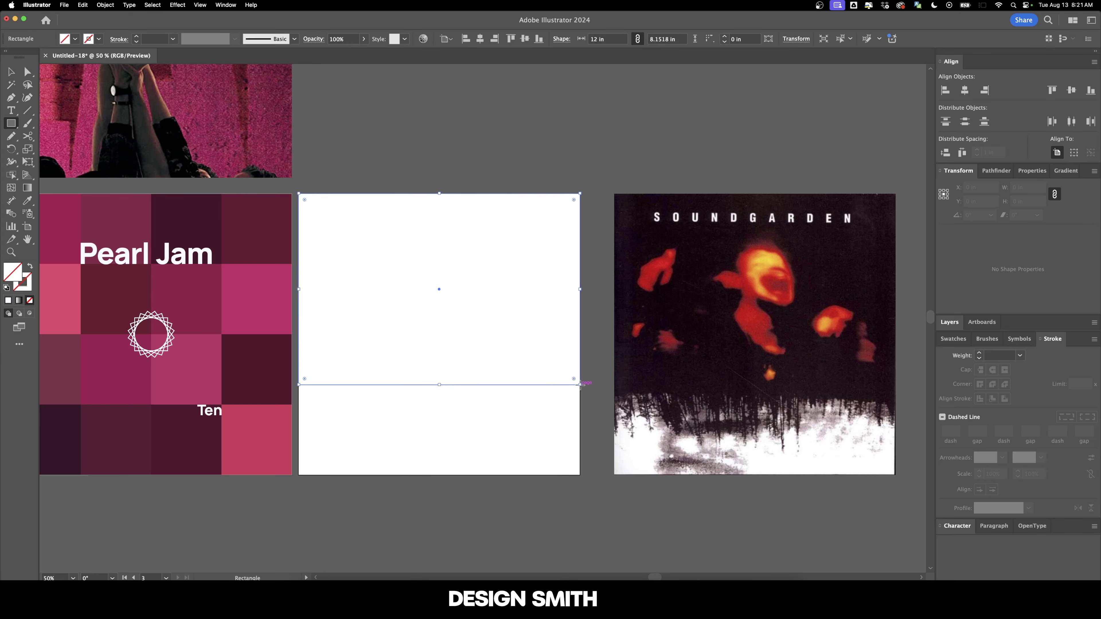
pyautogui.press('i')
pyautogui.click(627, 227)
pyautogui.press('v')
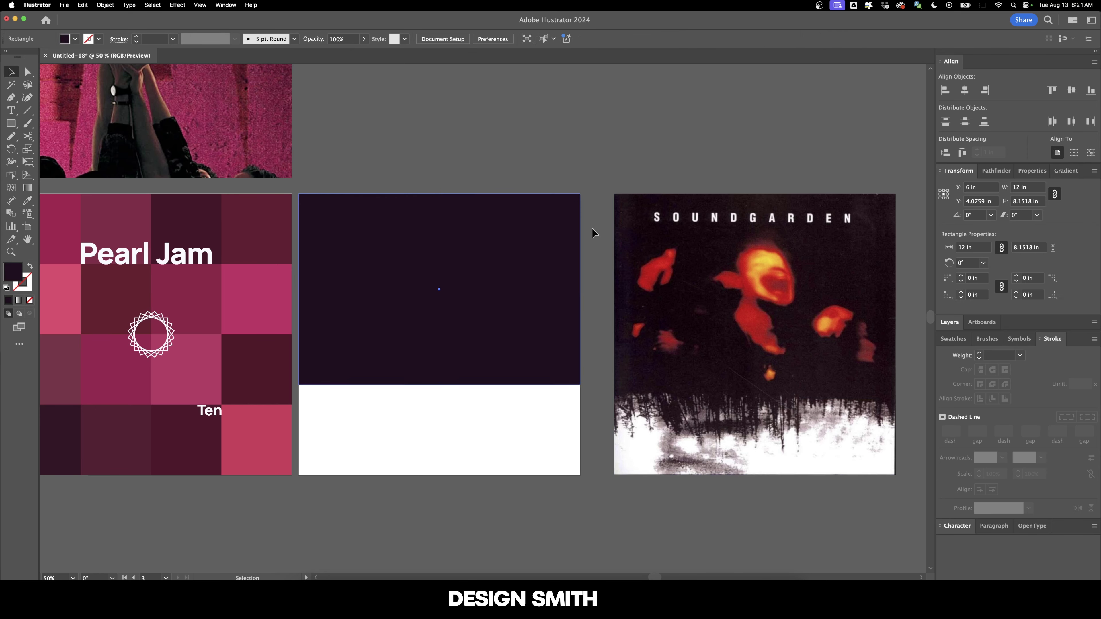
# Step: Set the dark rectangle's height to 8 in while keeping its top edge on the artboard's top
pyautogui.scroll(-2, 696, 432)
pyautogui.hscroll(-1, 697, 431)
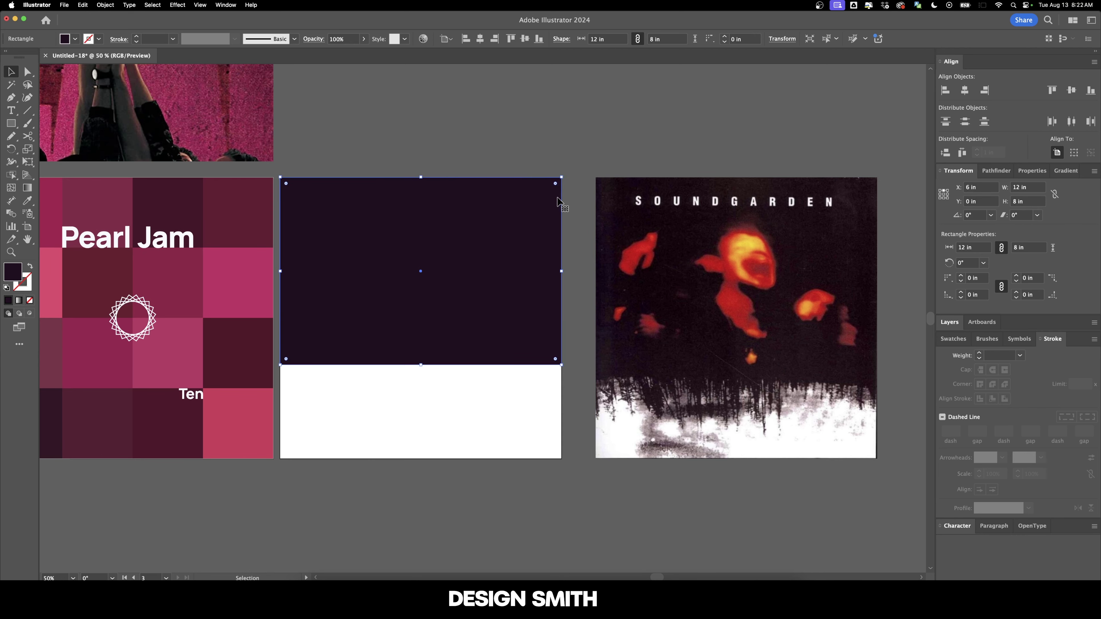
pyautogui.click(483, 414)
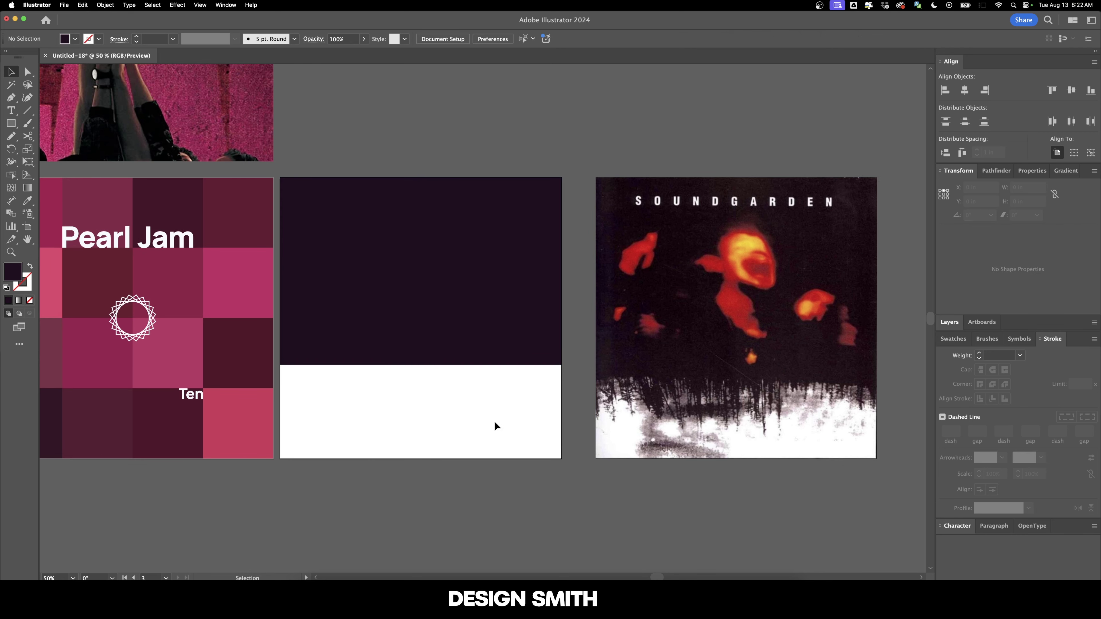
# Step: Examine the figures and highlights in the Soundgarden cover and the red-lit band photo beside the new layout
pyautogui.hscroll(-2, 440, 399)
pyautogui.hscroll(3, 607, 356)
pyautogui.scroll(-1, 607, 356)
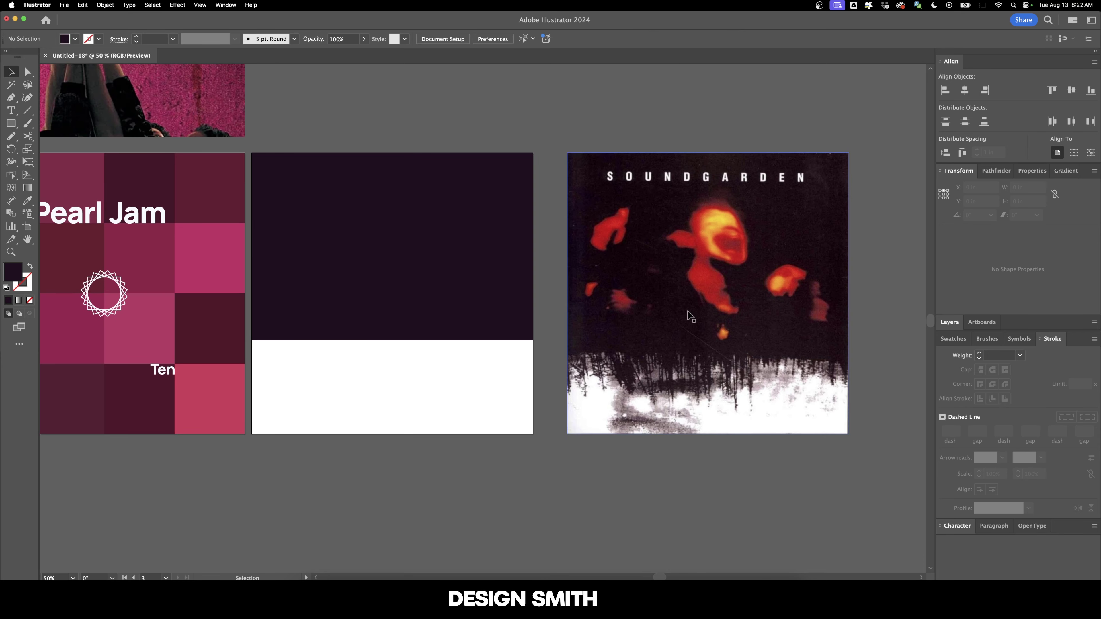
pyautogui.scroll(1, 619, 262)
pyautogui.hscroll(1, 618, 262)
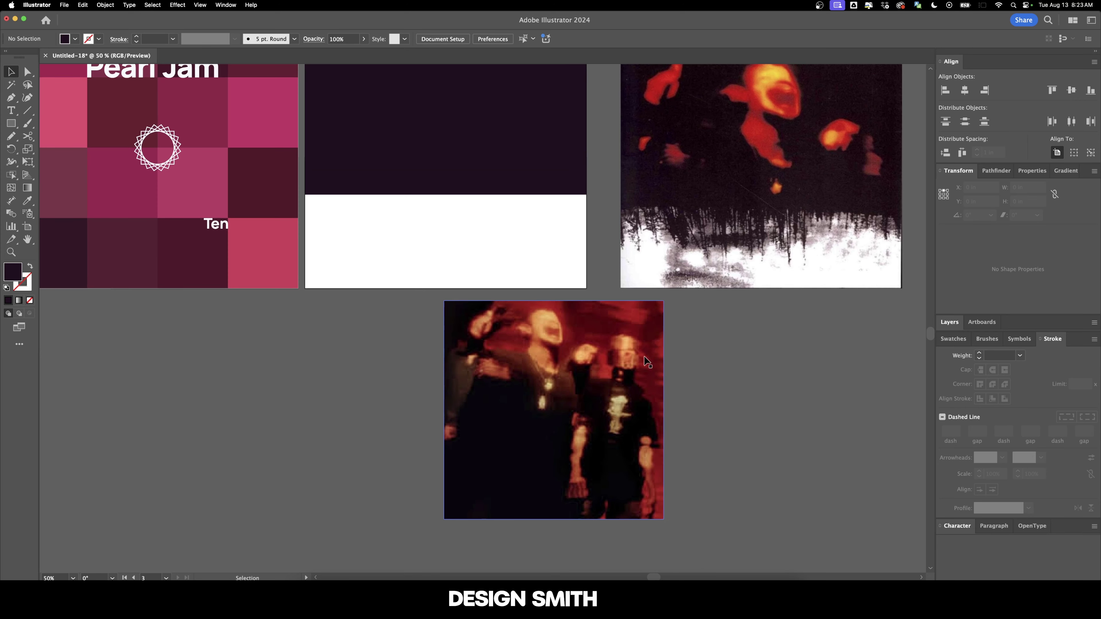
pyautogui.scroll(2, 564, 379)
pyautogui.hscroll(1, 564, 378)
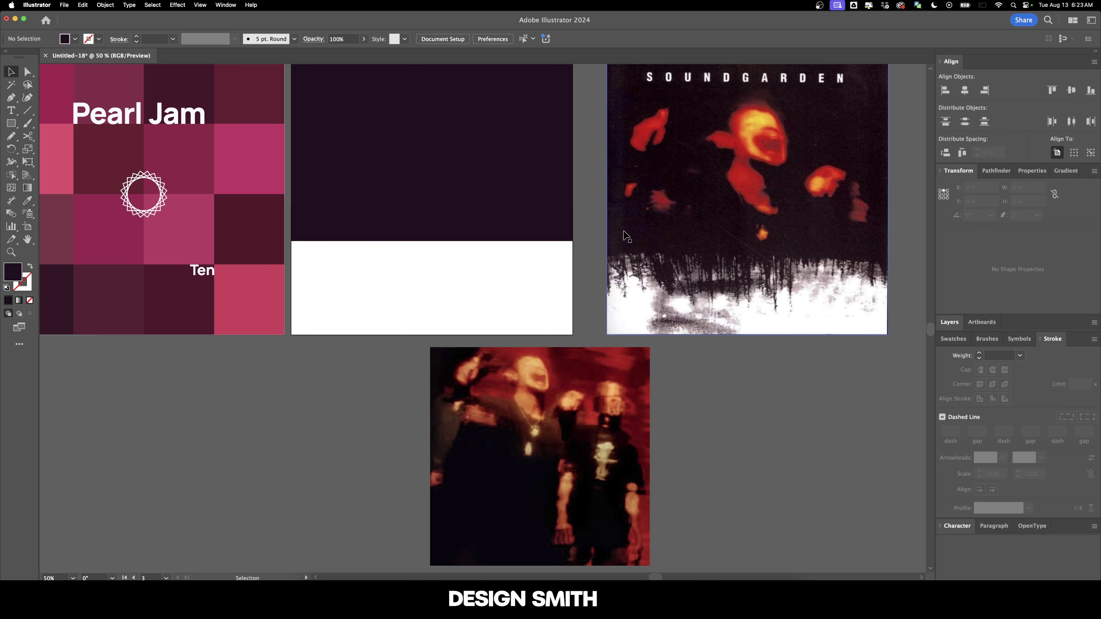
pyautogui.scroll(4, 627, 236)
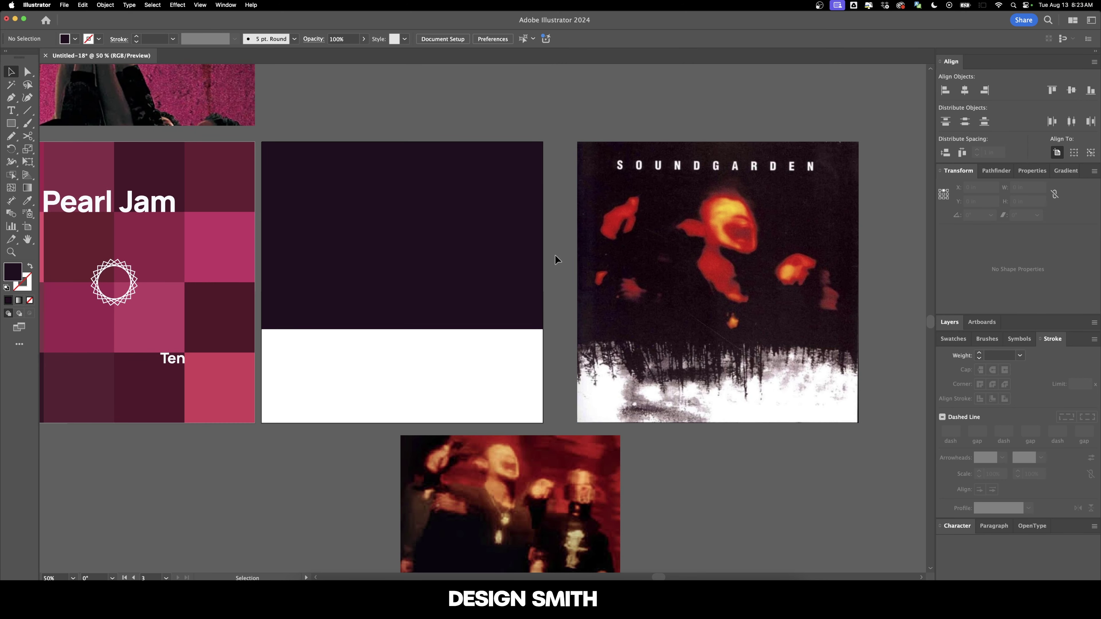
# Step: Draw a 1.5 in circle filled with a sampled yellow and park it above the artboard's upper-right corner
pyautogui.press('l')
pyautogui.moveTo(370, 227); pyautogui.dragTo(390, 246)
pyautogui.press('i')
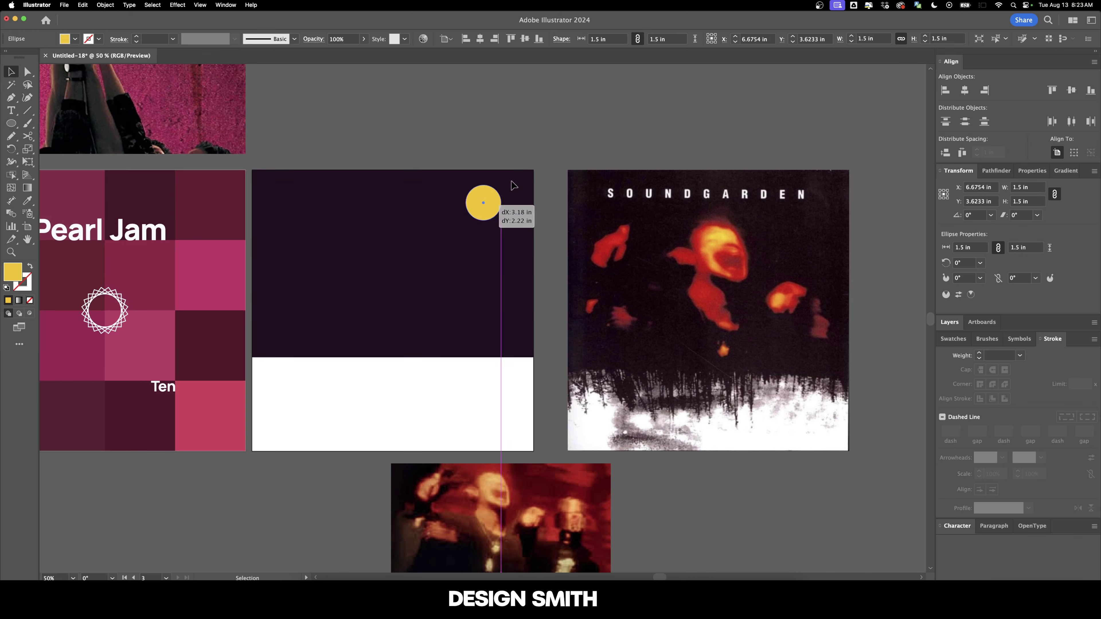
pyautogui.moveTo(480, 204); pyautogui.dragTo(571, 143)
# Step: Centre the Soundgarden cover over the artboard as a semi-transparent guide and place yellow circle copies over its glowing faces
pyautogui.moveTo(716, 253); pyautogui.dragTo(449, 255)
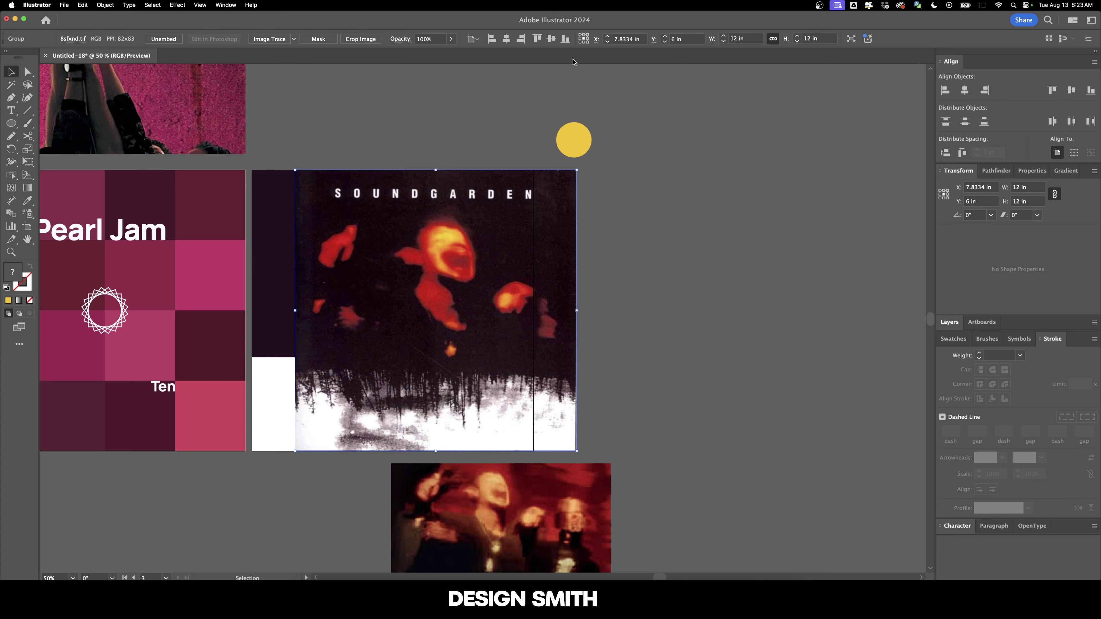
pyautogui.click(506, 38)
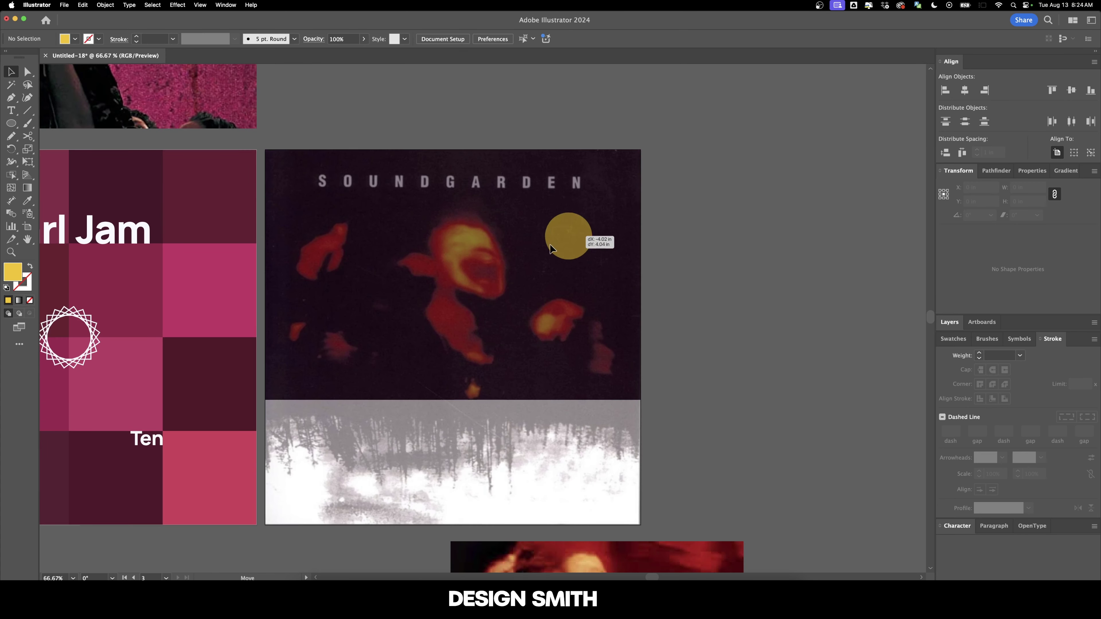
pyautogui.moveTo(567, 236); pyautogui.dragTo(604, 342)
pyautogui.scroll(-1, 481, 259)
pyautogui.hscroll(3, 671, 324)
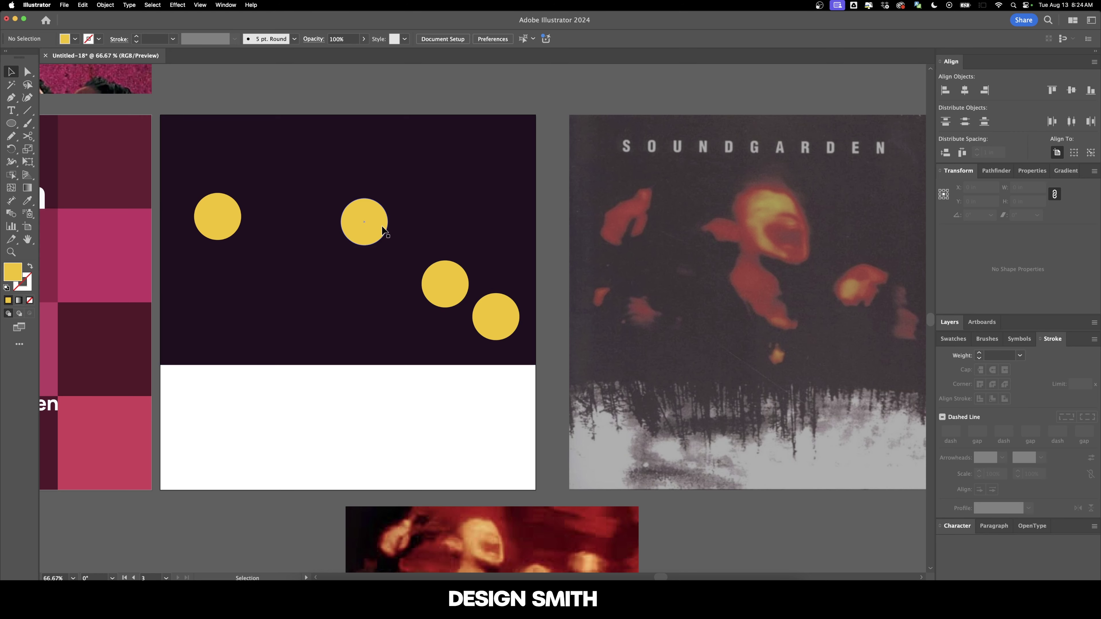
# Step: Place a 1.75 in concentric copy behind the leftmost yellow circle and fill it with the cover's dark red
pyautogui.hscroll(3, 717, 212)
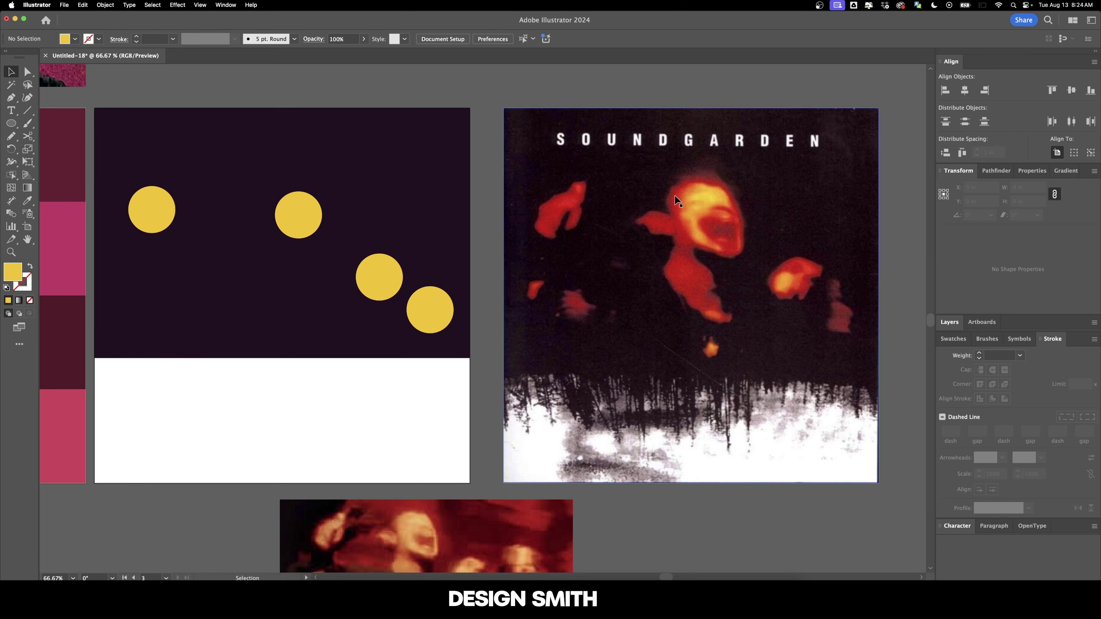
pyautogui.hscroll(-4, 575, 222)
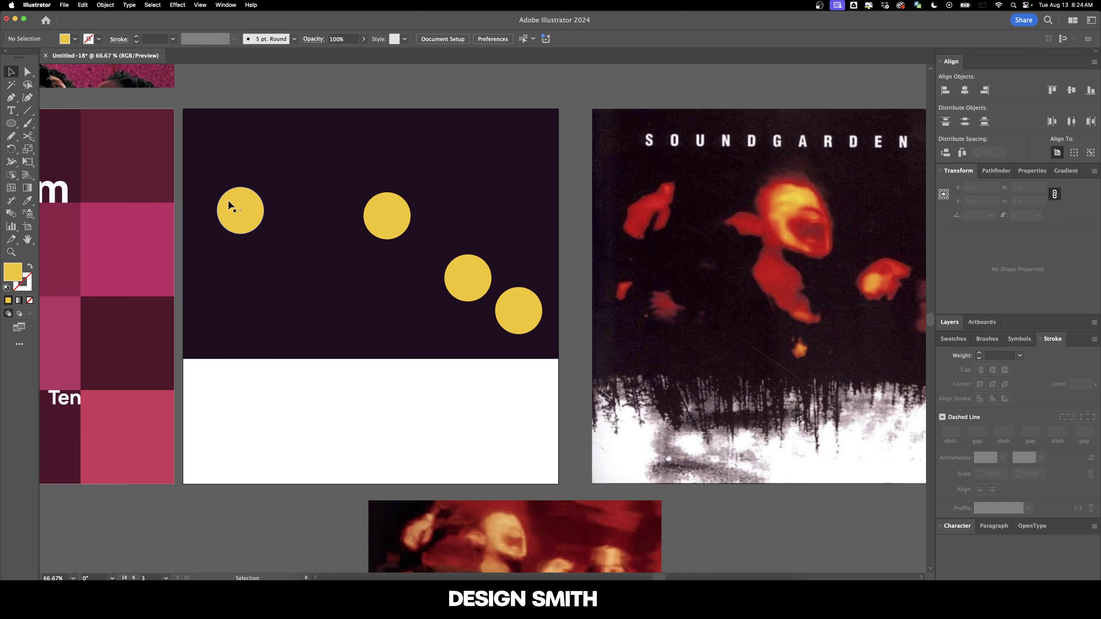
pyautogui.click(253, 222)
pyautogui.moveTo(264, 211); pyautogui.dragTo(267, 211)
pyautogui.press('i')
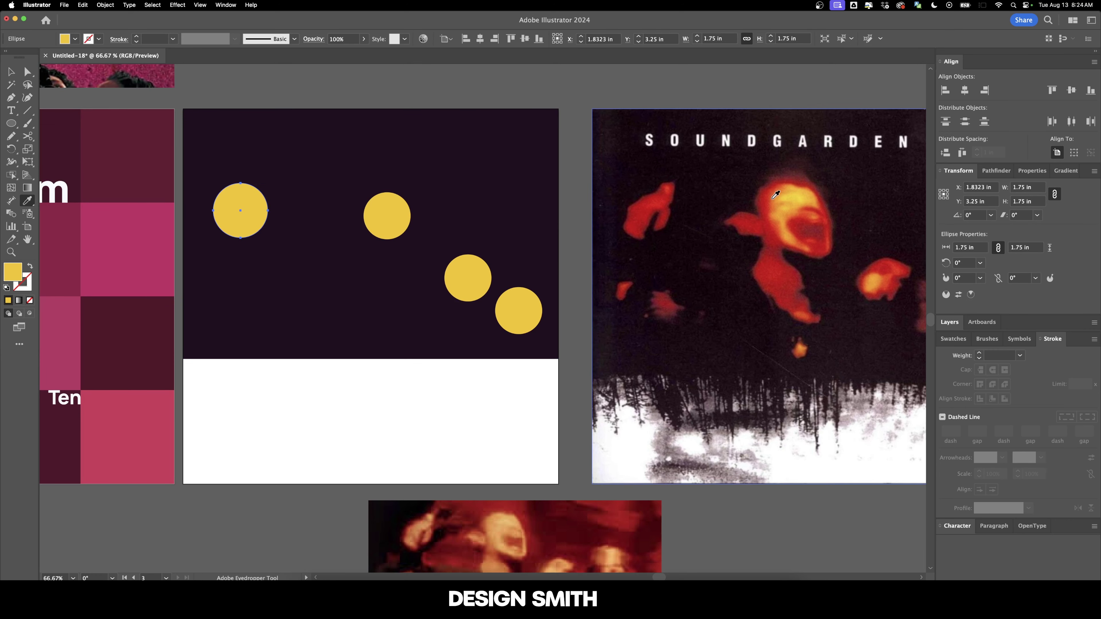
pyautogui.click(765, 191)
pyautogui.press('v')
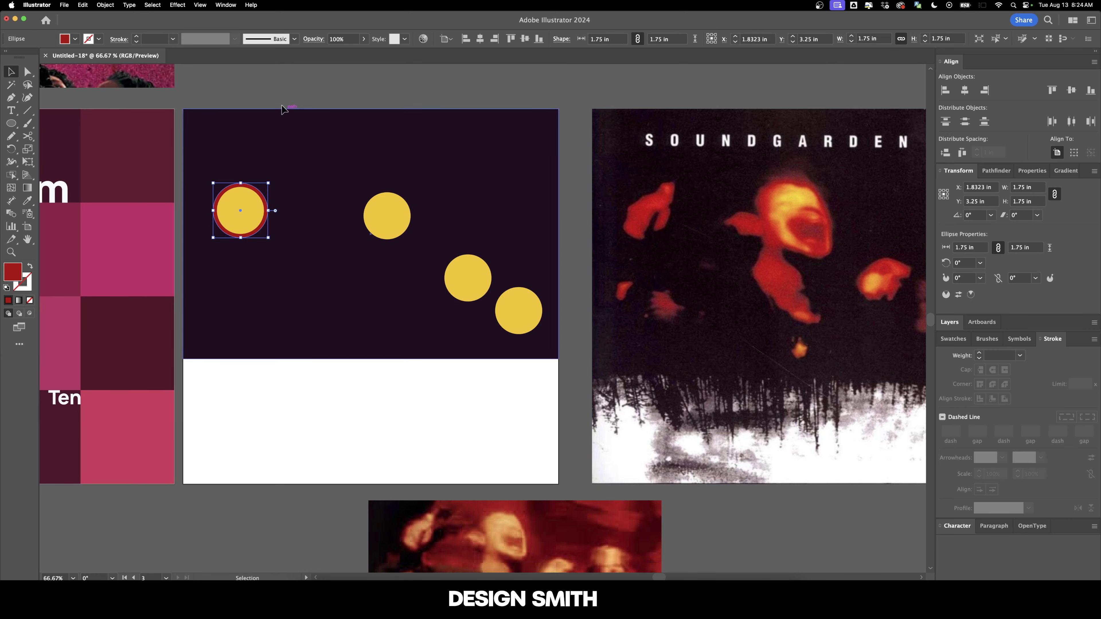
# Step: Blend the red and yellow circles into stepped orange rings and give the other three circles the same ringed look
pyautogui.click(266, 106)
pyautogui.moveTo(240, 213); pyautogui.dragTo(240, 213)
pyautogui.keyDown('shift'); pyautogui.click(300, 164); pyautogui.keyUp('shift')
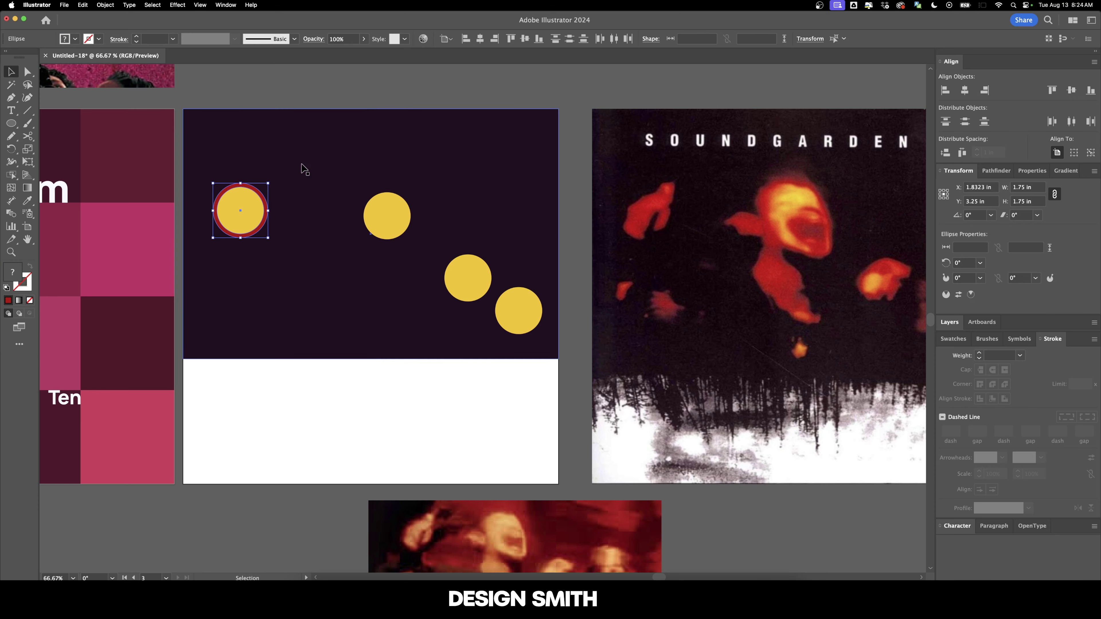
pyautogui.press('alt+super+b')
pyautogui.press('super+shift+a')
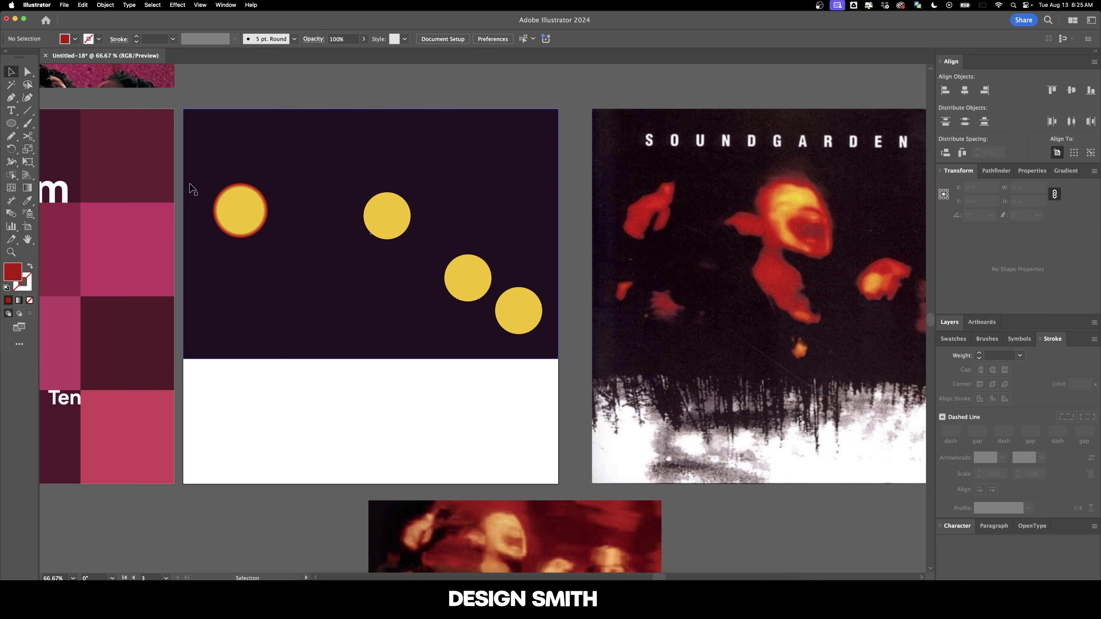
pyautogui.scroll(4, 209, 189)
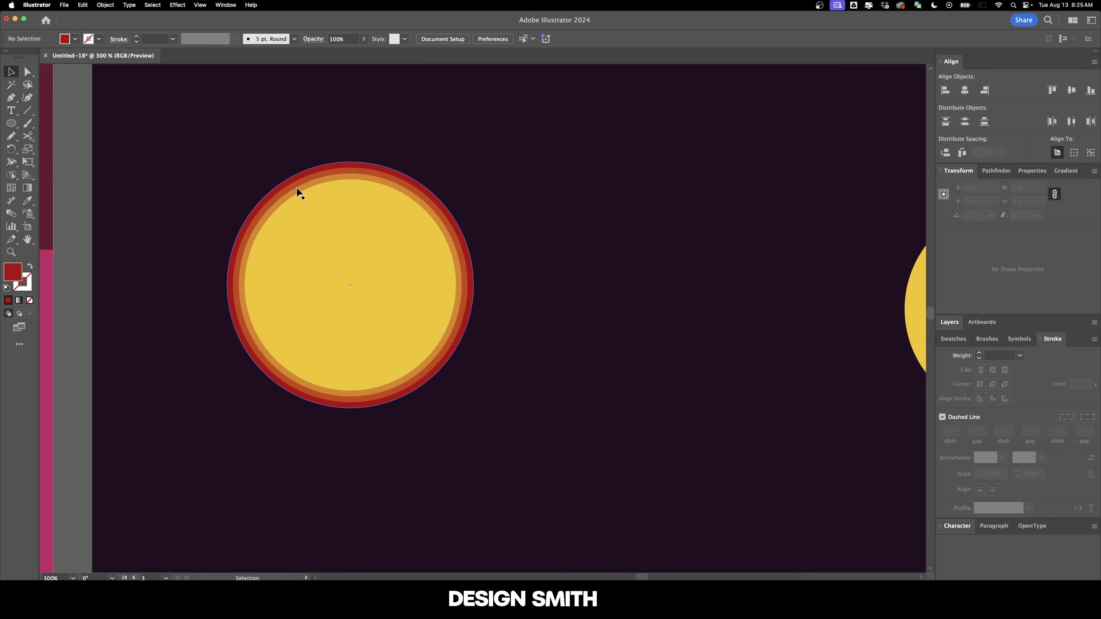
pyautogui.scroll(-4, 310, 197)
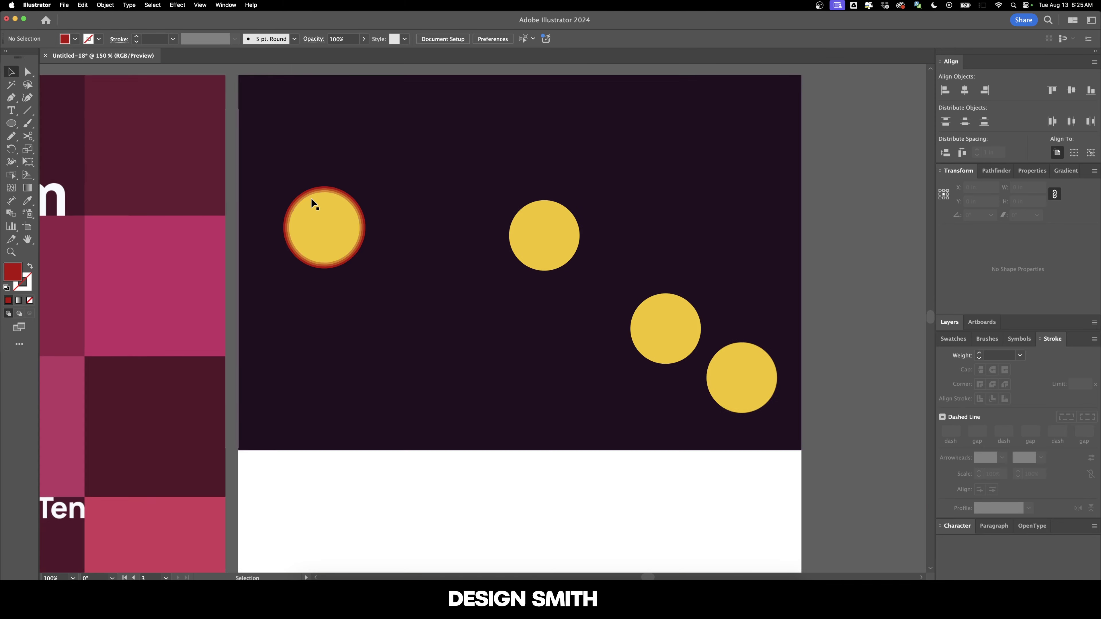
pyautogui.click(420, 236)
pyautogui.moveTo(420, 237); pyautogui.dragTo(503, 293)
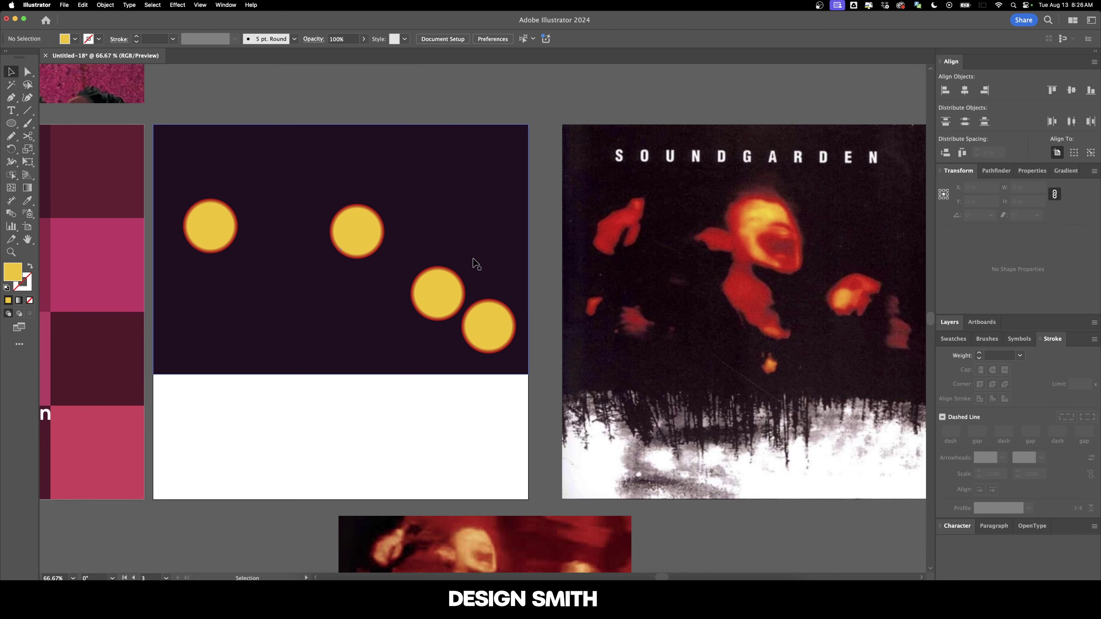
# Step: Copy the Pearl Jam title into the white band of the Soundgarden layout
pyautogui.hscroll(-6, 473, 263)
pyautogui.scroll(-2, 503, 217)
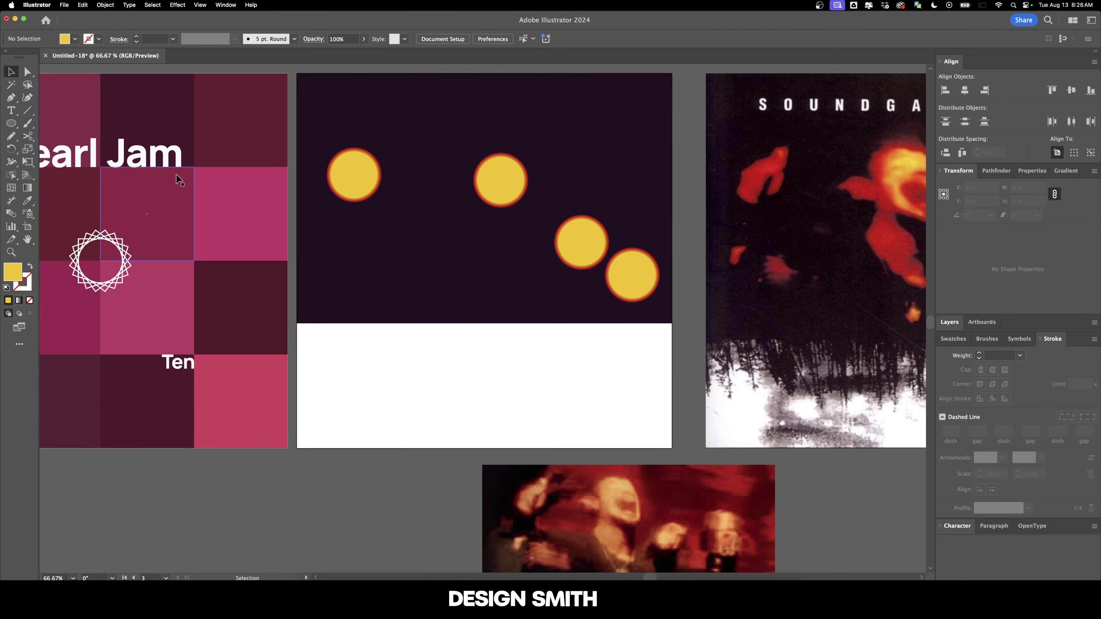
pyautogui.click(172, 159)
pyautogui.press('super+c')
pyautogui.scroll(-2, 395, 298)
pyautogui.hscroll(2, 396, 297)
pyautogui.click(393, 342)
pyautogui.press('super+v')
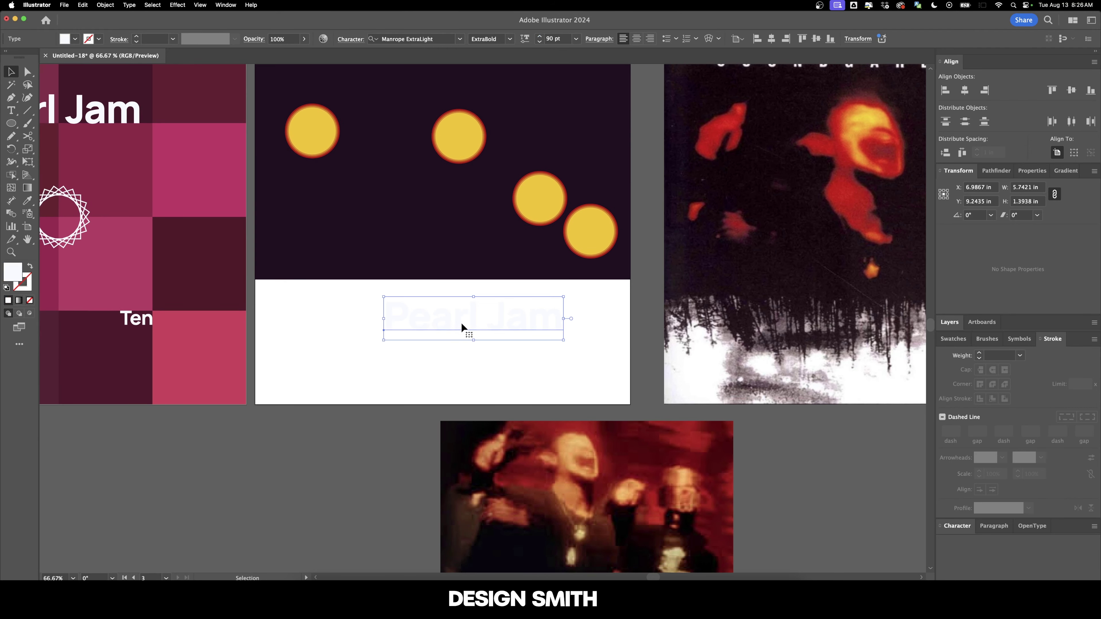
pyautogui.moveTo(462, 324); pyautogui.dragTo(435, 351)
# Step: Replace the copied title's text with "Soundgarden" and fill it with the dark purple of the upper block
pyautogui.scroll(2, 449, 366)
pyautogui.hscroll(1, 449, 366)
pyautogui.doubleClick(449, 366)
pyautogui.press('super+a')
pyautogui.write('Soun')
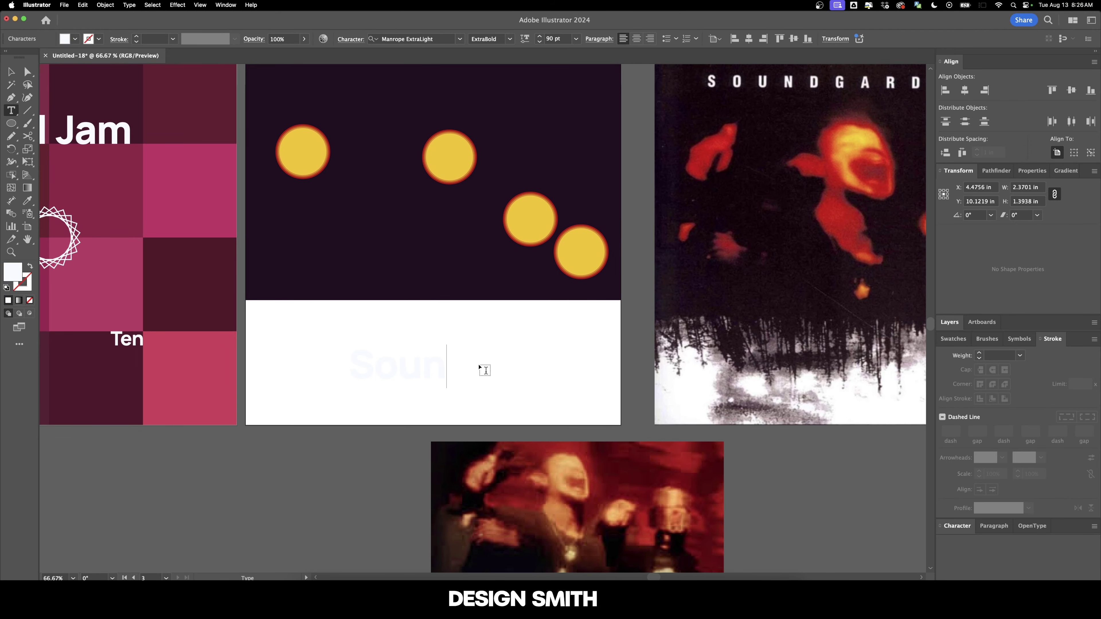
pyautogui.write('dgarden')
pyautogui.press('Escape')
pyautogui.press('i')
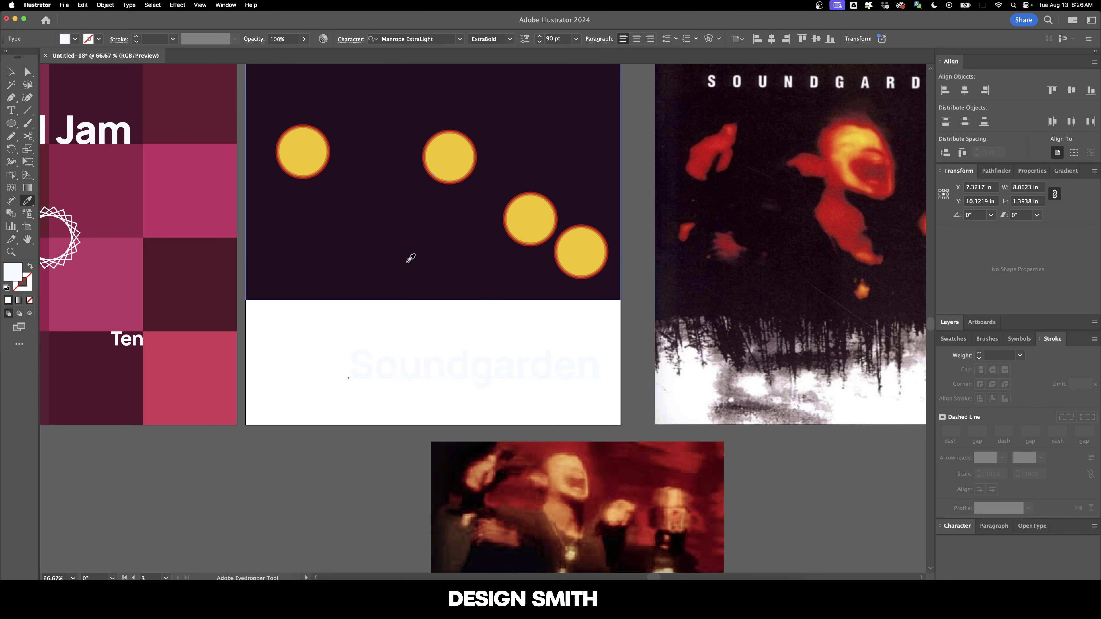
pyautogui.click(407, 262)
pyautogui.press('v')
# Step: Tighten the kerning between the letters of the Soundgarden title
pyautogui.moveTo(415, 316); pyautogui.dragTo(533, 352)
pyautogui.click(972, 406)
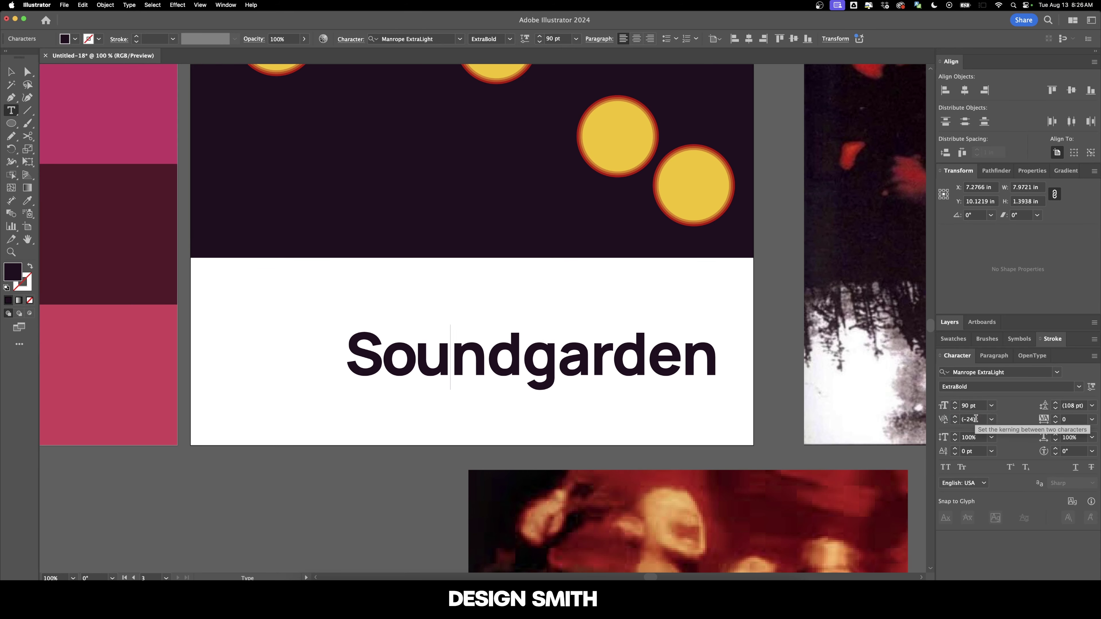
pyautogui.click(972, 420)
pyautogui.press('Return')
pyautogui.press('Right')
pyautogui.click(983, 418)
pyautogui.press('Down')
pyautogui.press('Escape')
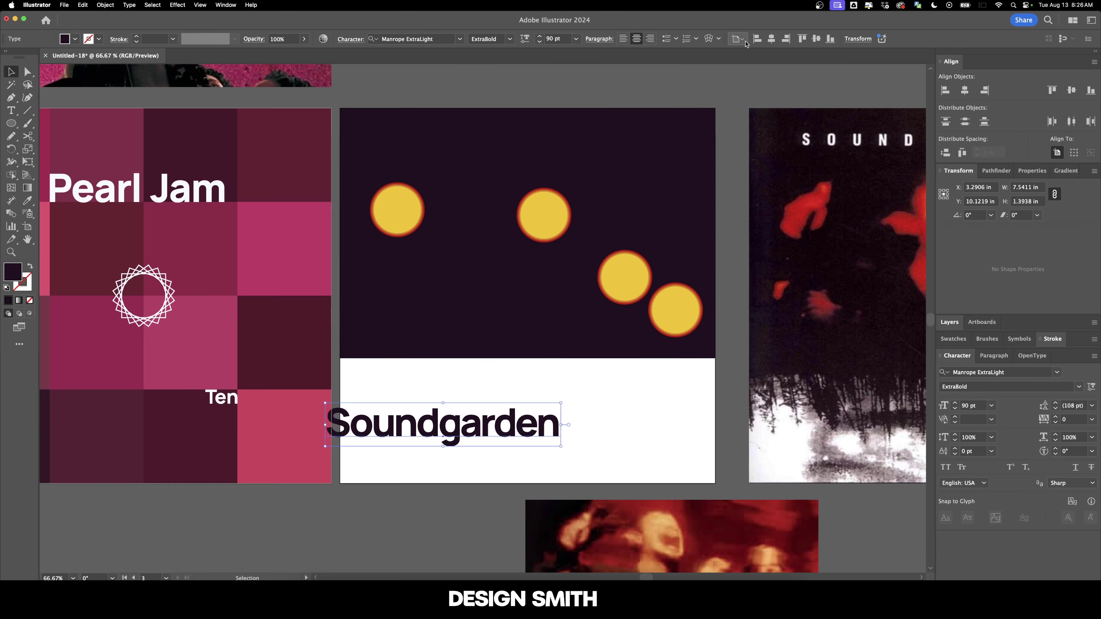
# Step: Move the band photo aside and centre the Soundgarden title vertically against a 4 in tall helper rectangle spanning the white band
pyautogui.scroll(-5, 567, 243)
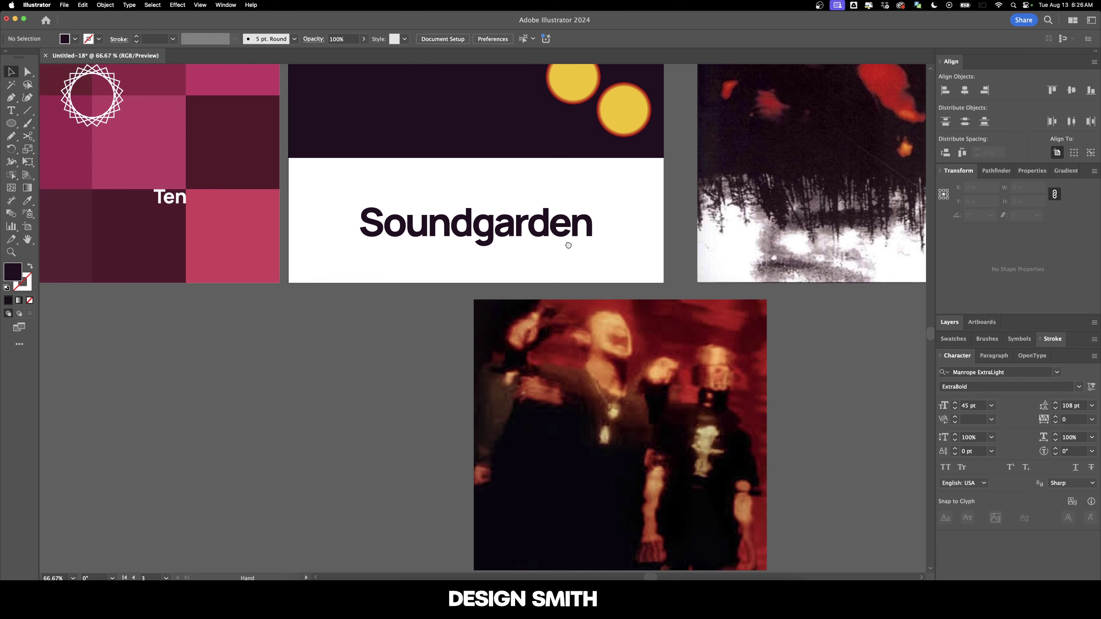
pyautogui.moveTo(502, 334); pyautogui.dragTo(598, 386)
pyautogui.press('m')
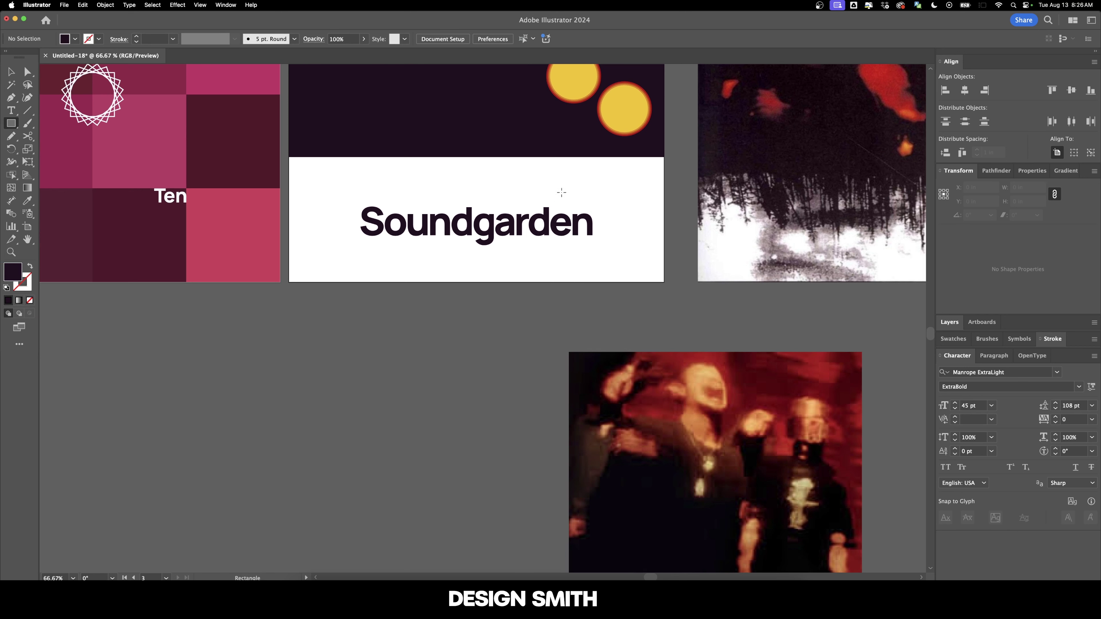
pyautogui.moveTo(568, 156); pyautogui.dragTo(613, 283)
pyautogui.press('v')
pyautogui.keyDown('shift'); pyautogui.click(528, 227); pyautogui.keyUp('shift')
pyautogui.scroll(1, 591, 193)
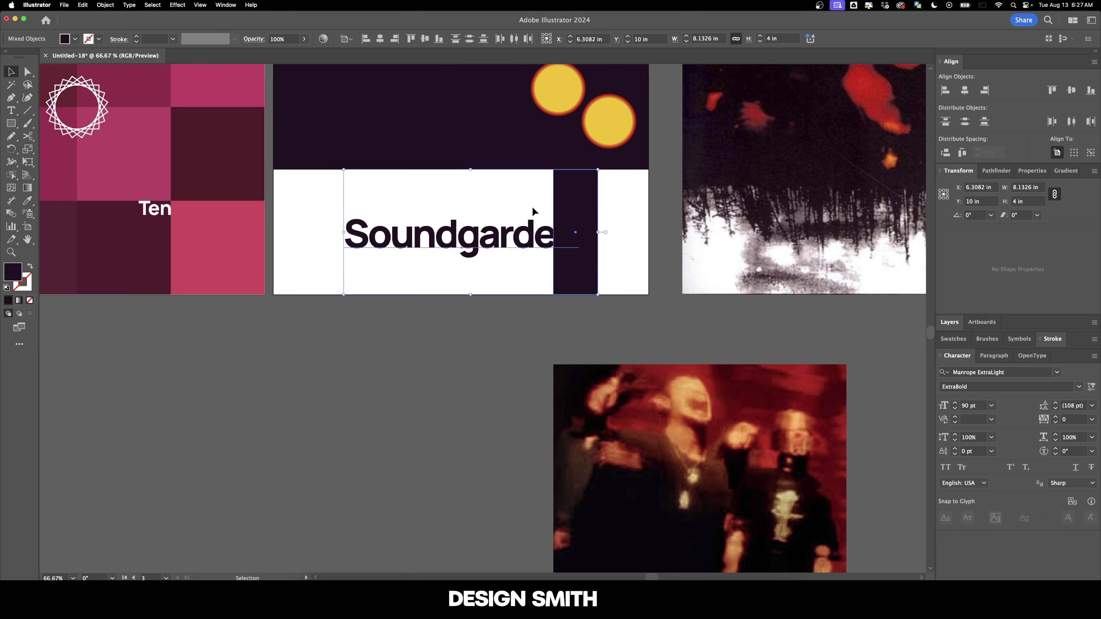
pyautogui.click(562, 207)
pyautogui.press('super+shift+a')
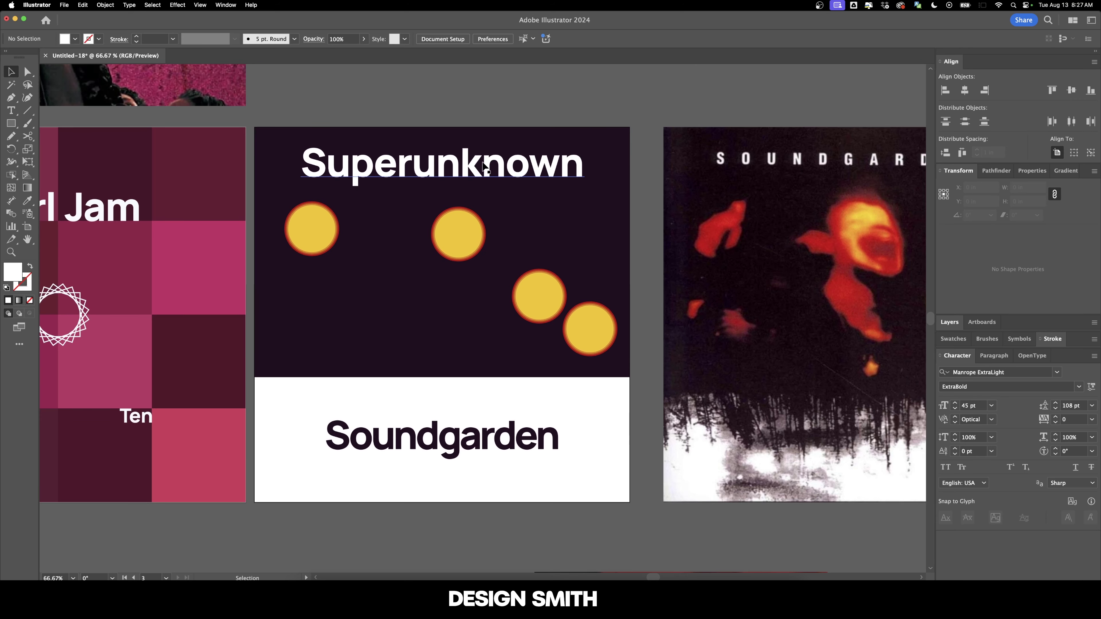
# Step: Tighten the kerning between the letters of the Superunknown title pair by pair, using values such as -50
pyautogui.click(484, 167)
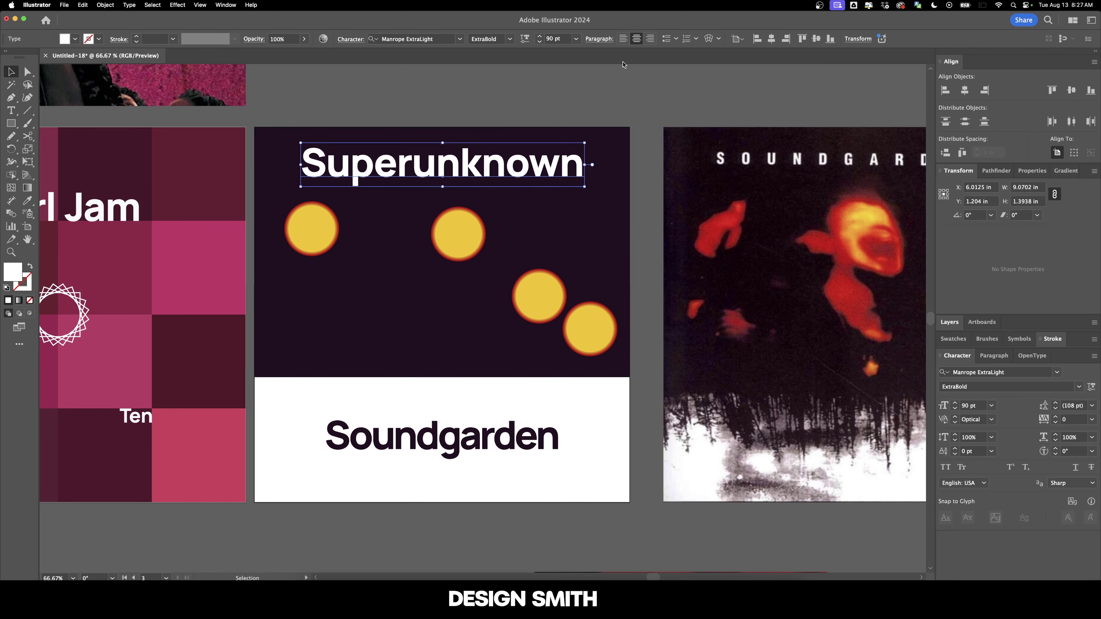
pyautogui.scroll(3, 377, 153)
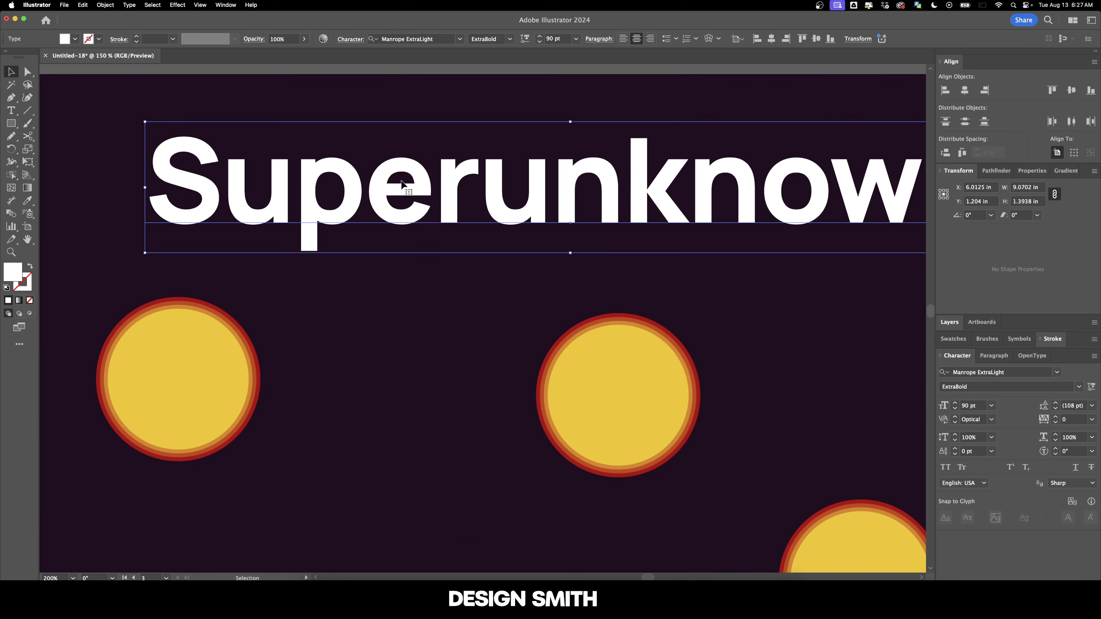
pyautogui.doubleClick(433, 189)
pyautogui.press('Up')
pyautogui.press('Right')
pyautogui.scroll(-3, 979, 421)
pyautogui.press('Right')
pyautogui.press('Right')
pyautogui.scroll(-5, 979, 421)
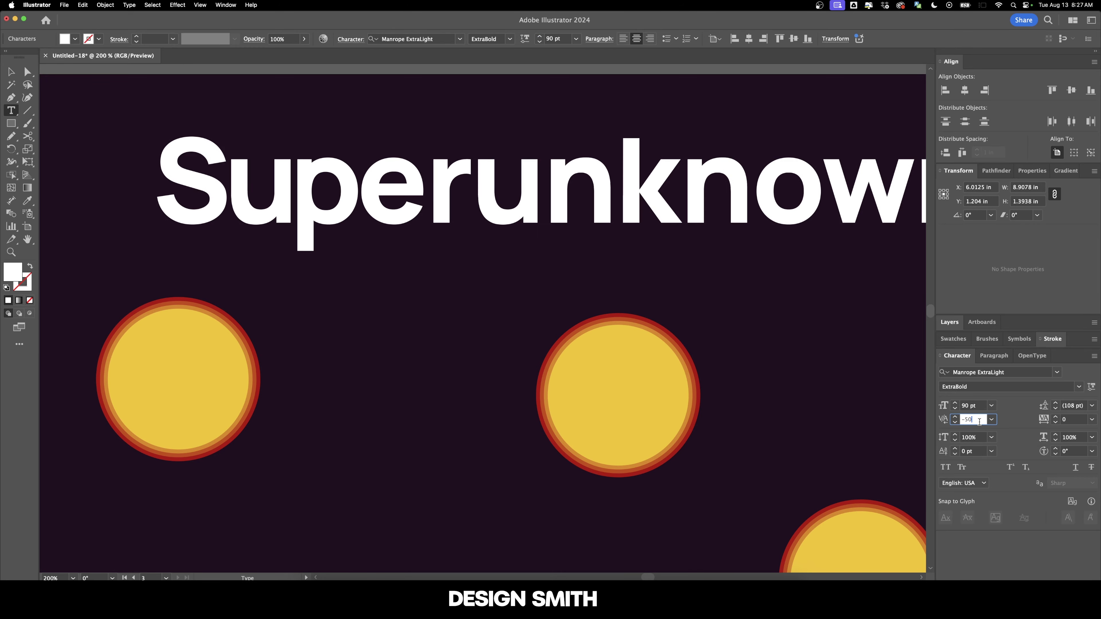
pyautogui.press('Right')
pyautogui.press('Right')
pyautogui.press('Right')
pyautogui.scroll(-4, 980, 422)
pyautogui.press('Right')
pyautogui.press('Right')
pyautogui.scroll(-4, 979, 421)
pyautogui.hotkey('alt', 'Left')
pyautogui.hotkey('alt', 'Left')
pyautogui.press('Right')
pyautogui.hotkey('alt', 'Left')
pyautogui.hotkey('alt', 'Left')
pyautogui.press('Right')
pyautogui.hotkey('alt', 'Left')
pyautogui.hotkey('alt', 'Left')
pyautogui.press('Right')
pyautogui.hotkey('alt', 'Left')
pyautogui.hotkey('alt', 'Left')
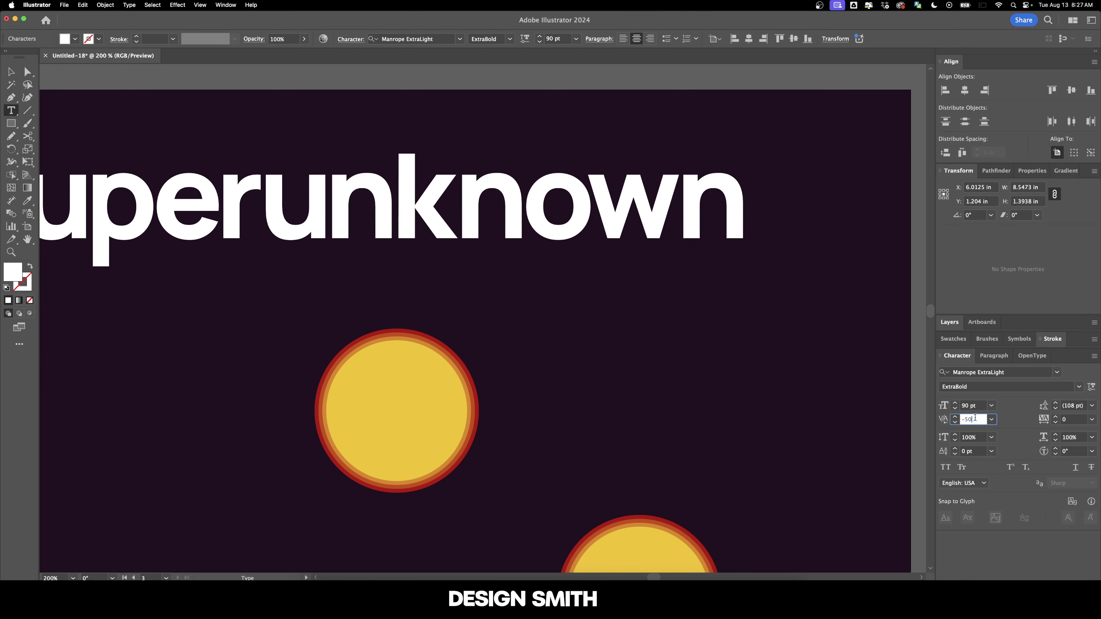
pyautogui.press('Escape')
pyautogui.press('super+minus')
pyautogui.press('super+minus')
pyautogui.press('super+minus')
pyautogui.click(870, 109)
# Step: Draw a strip about 0.41 by 1.15 in below the dark block's right end and fill it with the circles' yellow
pyautogui.moveTo(685, 115); pyautogui.dragTo(646, 115)
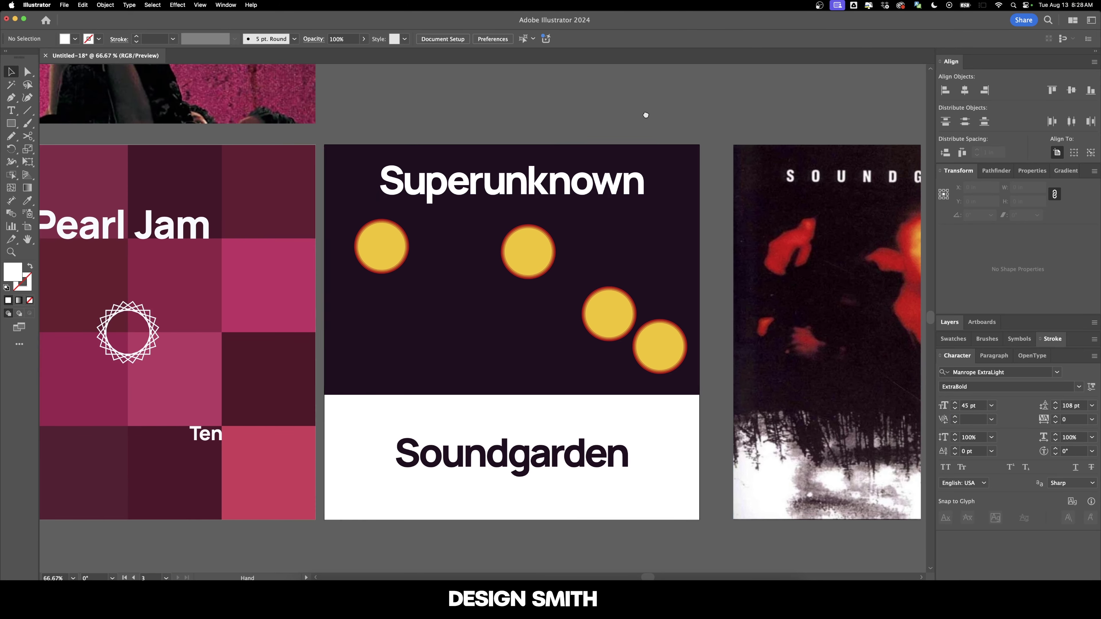
pyautogui.scroll(-1, 589, 137)
pyautogui.moveTo(560, 131); pyautogui.dragTo(658, 152)
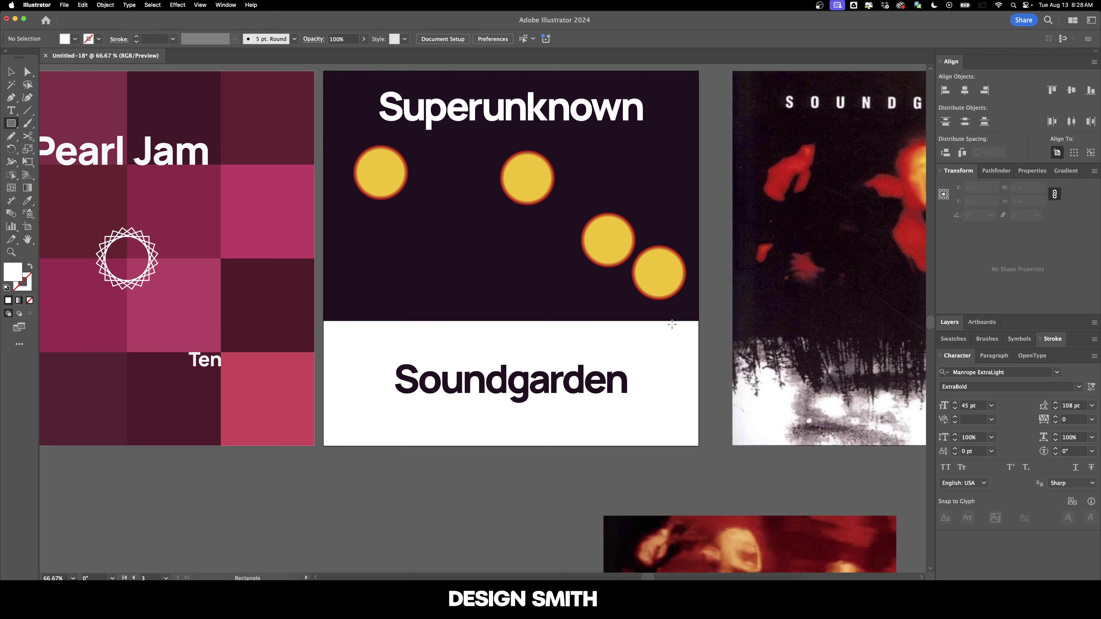
pyautogui.moveTo(675, 321); pyautogui.dragTo(661, 357)
pyautogui.press('v')
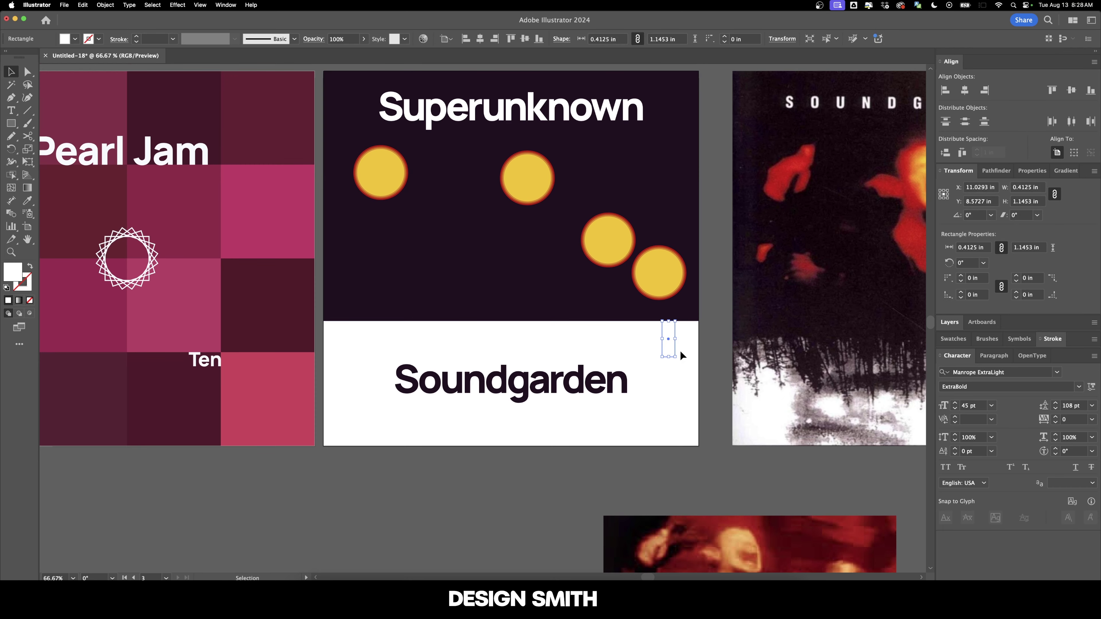
pyautogui.press('super+equal')
pyautogui.press('super+equal')
pyautogui.scroll(-2, 656, 320)
pyautogui.press('i')
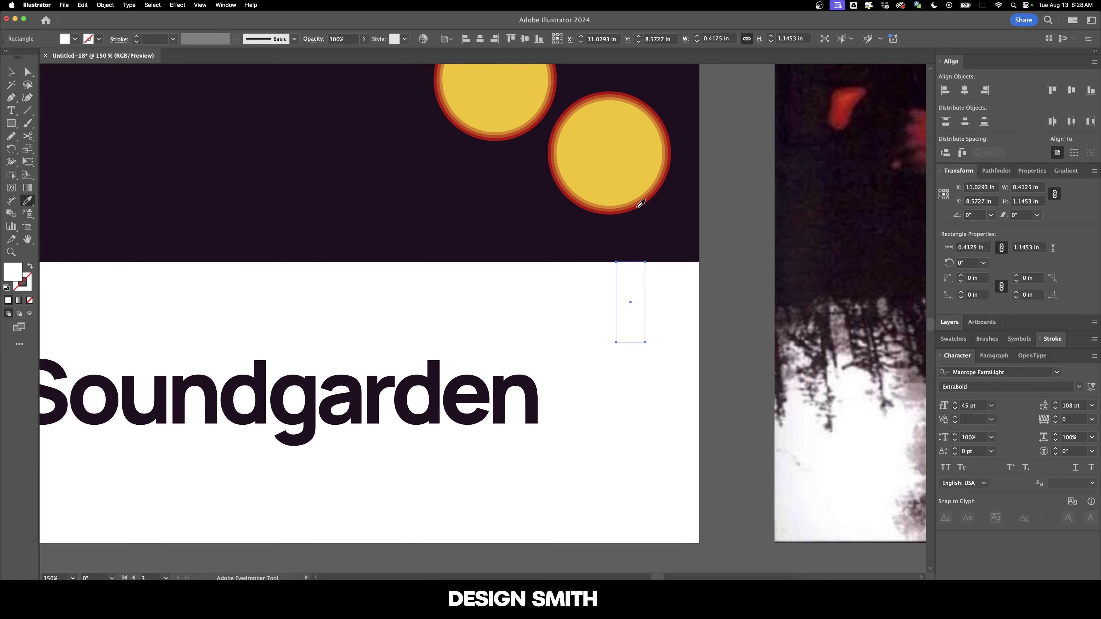
pyautogui.click(636, 196)
pyautogui.press('v')
# Step: Duplicate the yellow strip leftward into four adjoining strips and recolour the copies light orange, dark orange and red from the circle's rings
pyautogui.moveTo(652, 312); pyautogui.dragTo(623, 312)
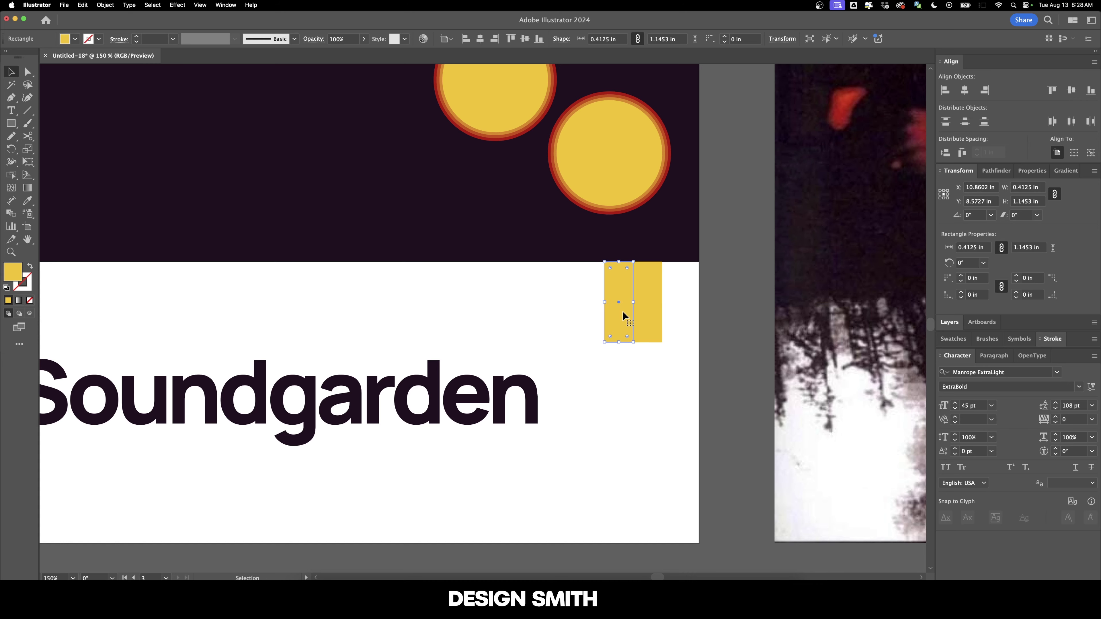
pyautogui.press('super+d')
pyautogui.press('super+d')
pyautogui.click(684, 308)
pyautogui.click(622, 300)
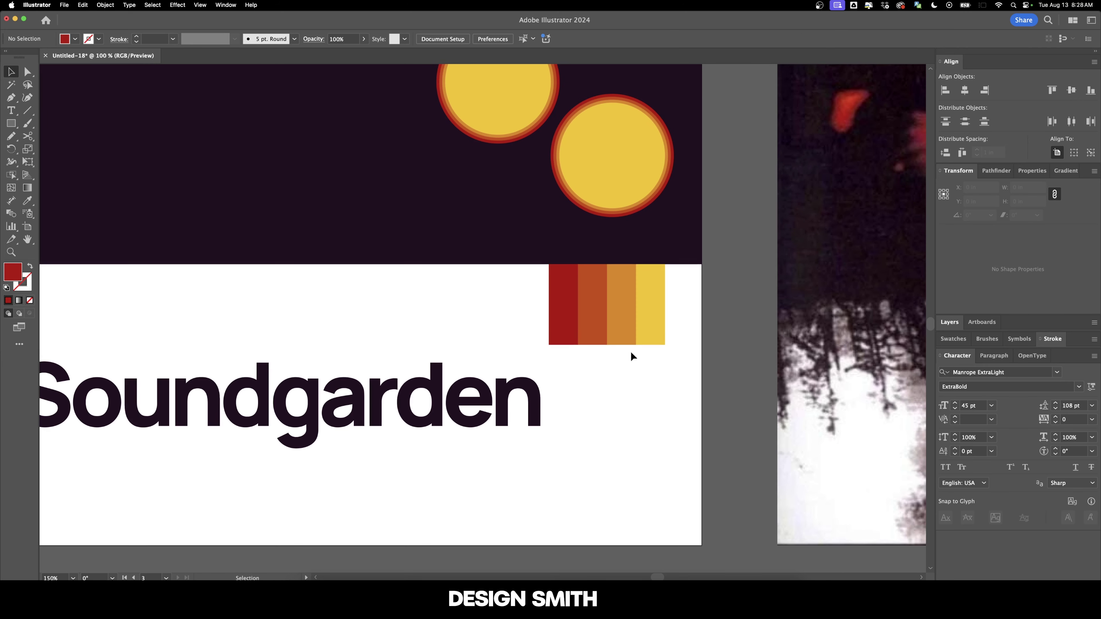
# Step: Resize the four strips together to 1 in wide and 2 in tall, keeping their top edge on the dark block
pyautogui.moveTo(562, 312); pyautogui.dragTo(560, 311)
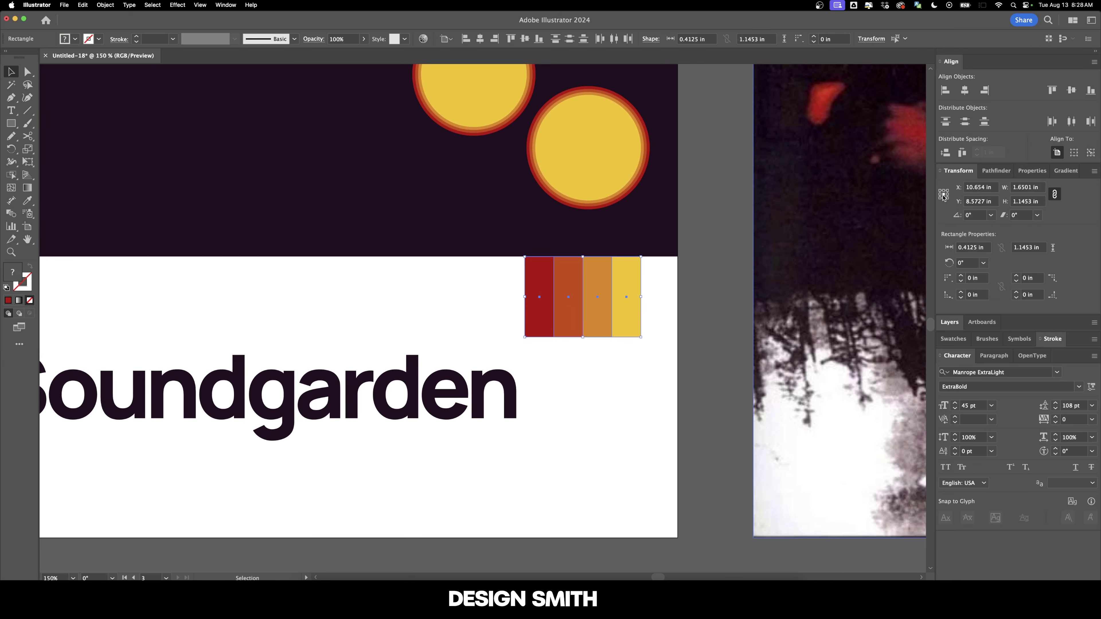
pyautogui.doubleClick(1018, 190)
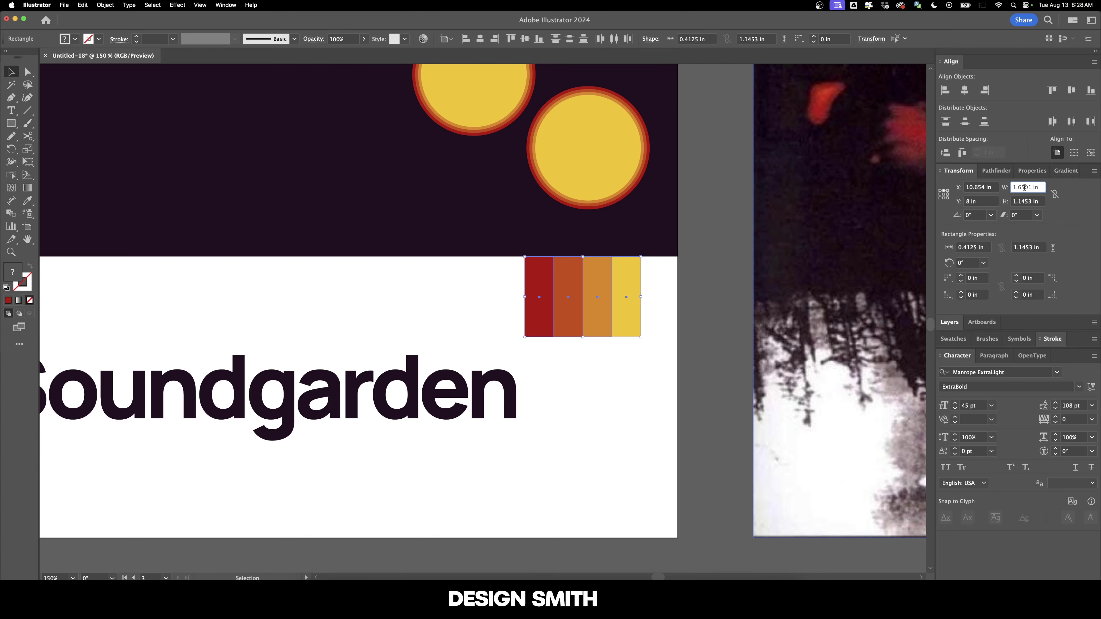
pyautogui.write('1')
pyautogui.press('Tab')
pyautogui.write('2')
pyautogui.press('Return')
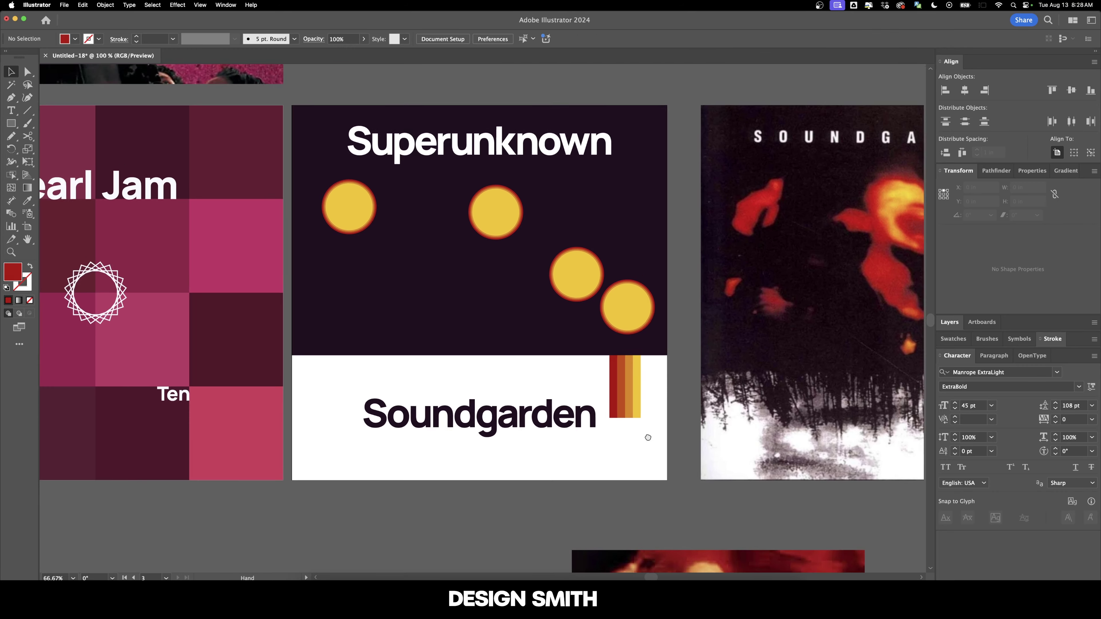
# Step: Resize the group of four coloured strips to 0.5 in wide and 1 in tall
pyautogui.scroll(-1, 646, 437)
pyautogui.click(573, 395)
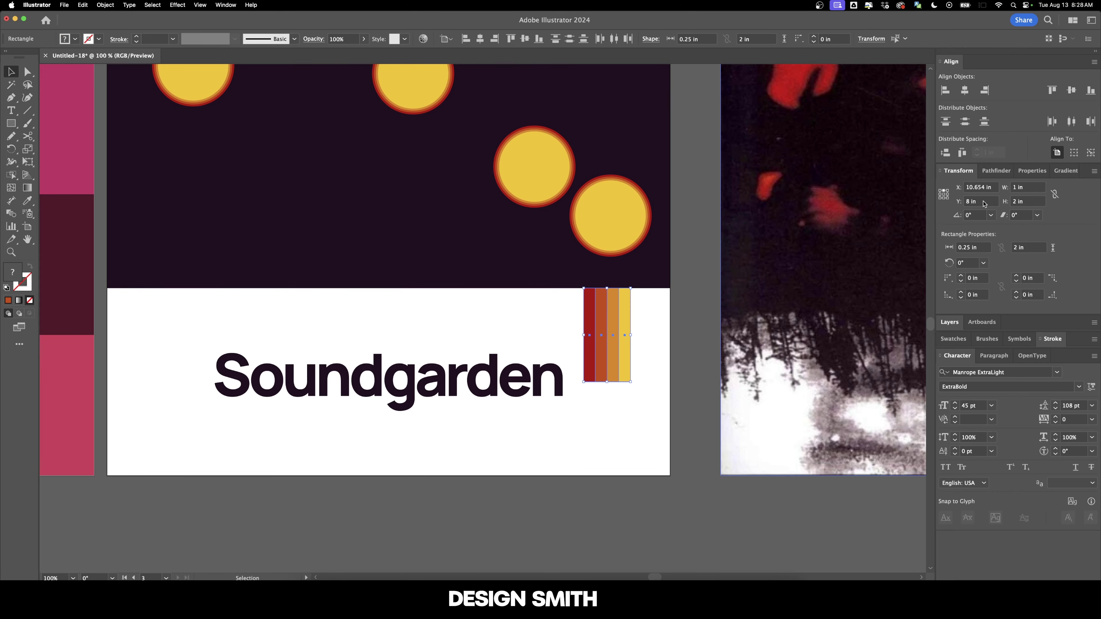
pyautogui.click(1027, 187)
pyautogui.write('0.5')
pyautogui.press('Tab')
pyautogui.write('1')
pyautogui.press('Return')
# Step: Move the coloured strips flush with the artboard's right edge and stretch them down to its lower edge
pyautogui.moveTo(615, 309); pyautogui.dragTo(666, 307)
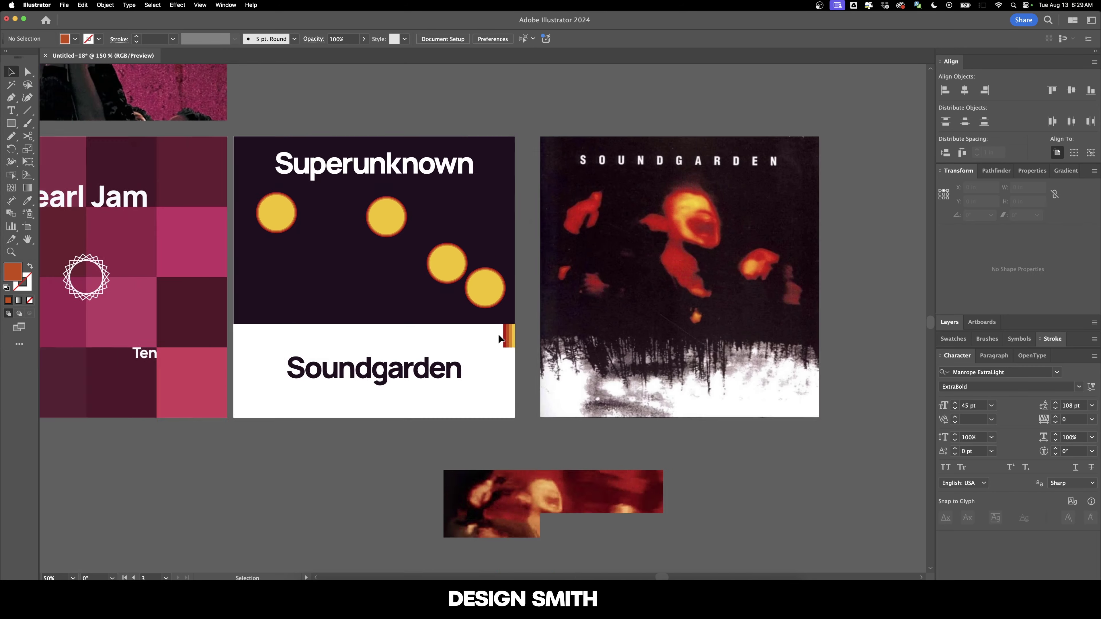
pyautogui.moveTo(637, 328); pyautogui.dragTo(637, 423)
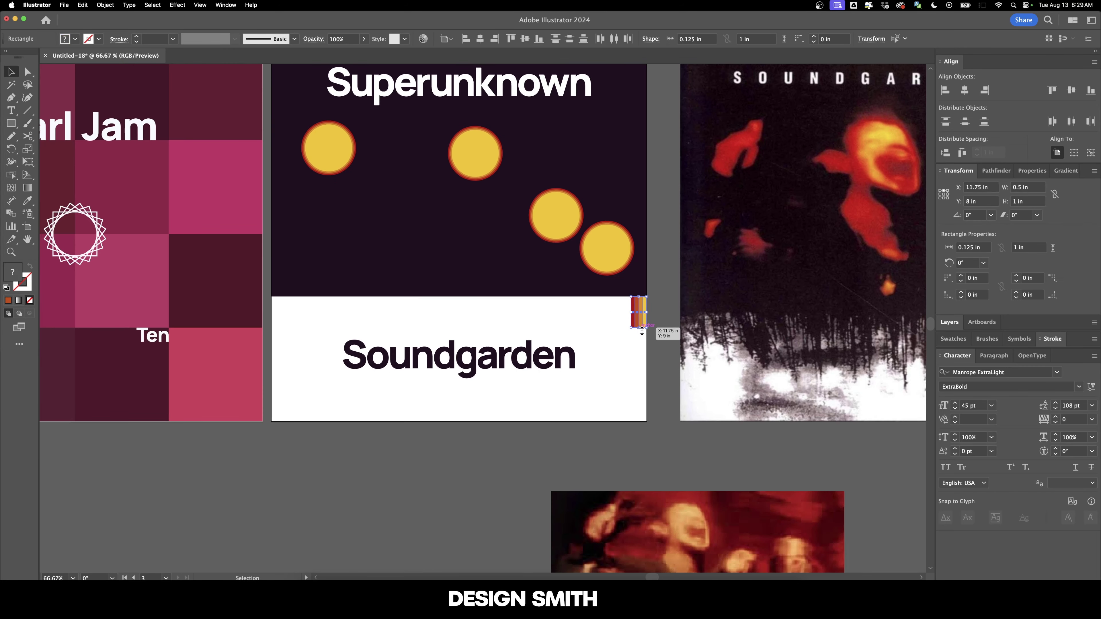
# Step: Draw an orange 11.5 in by 4 in rectangle over the white area beside the strips and send it behind the Soundgarden title
pyautogui.click(615, 442)
pyautogui.scroll(1, 614, 442)
pyautogui.press('m')
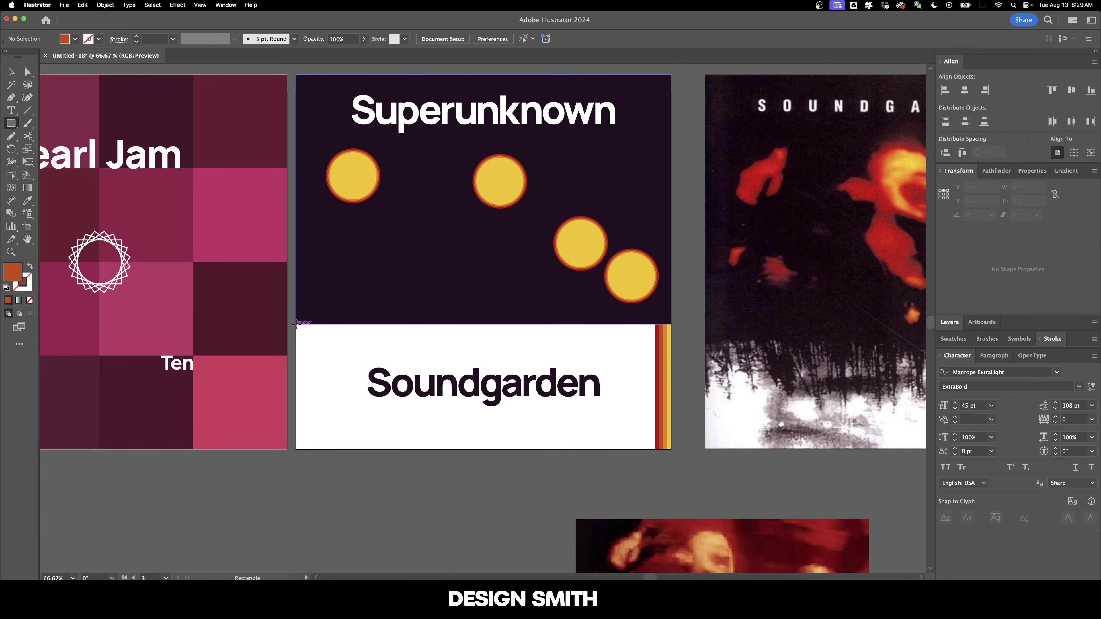
pyautogui.moveTo(296, 325); pyautogui.dragTo(656, 450)
pyautogui.press('v')
pyautogui.press('super+bracketleft')
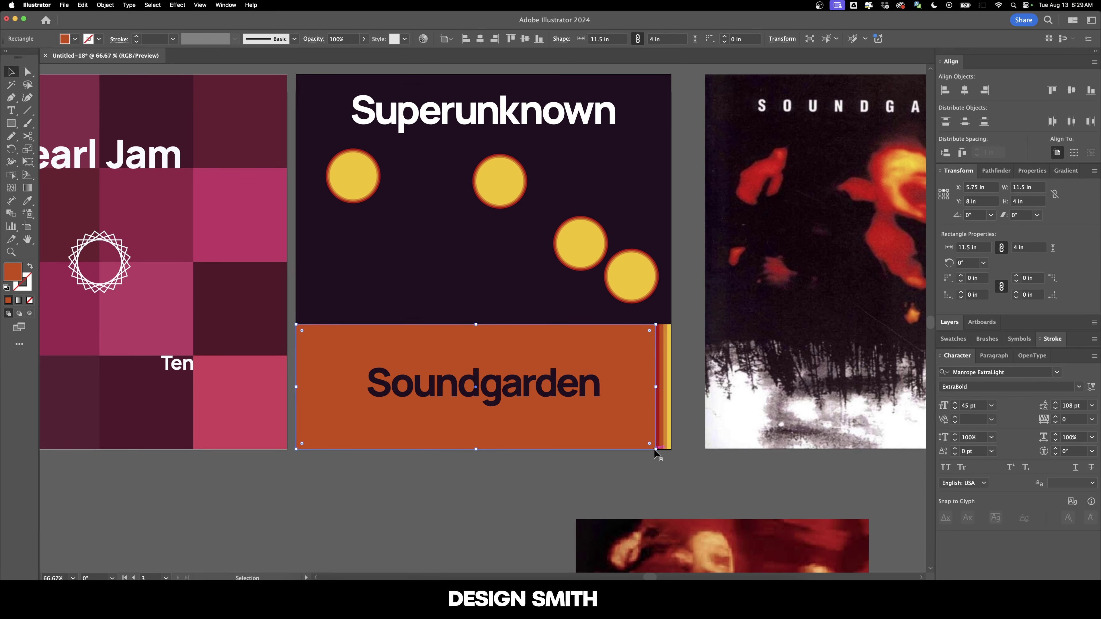
# Step: Centre the Soundgarden title horizontally on the orange rectangle
pyautogui.keyDown('shift'); pyautogui.click(594, 393); pyautogui.keyUp('shift')
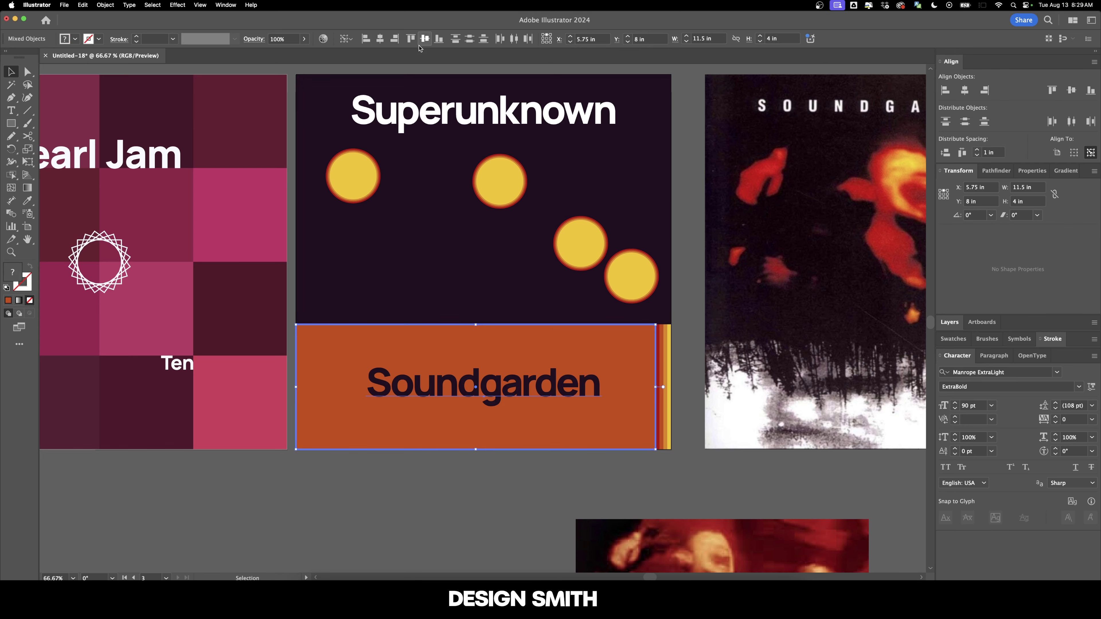
pyautogui.click(380, 39)
pyautogui.click(563, 526)
pyautogui.hscroll(2, 551, 512)
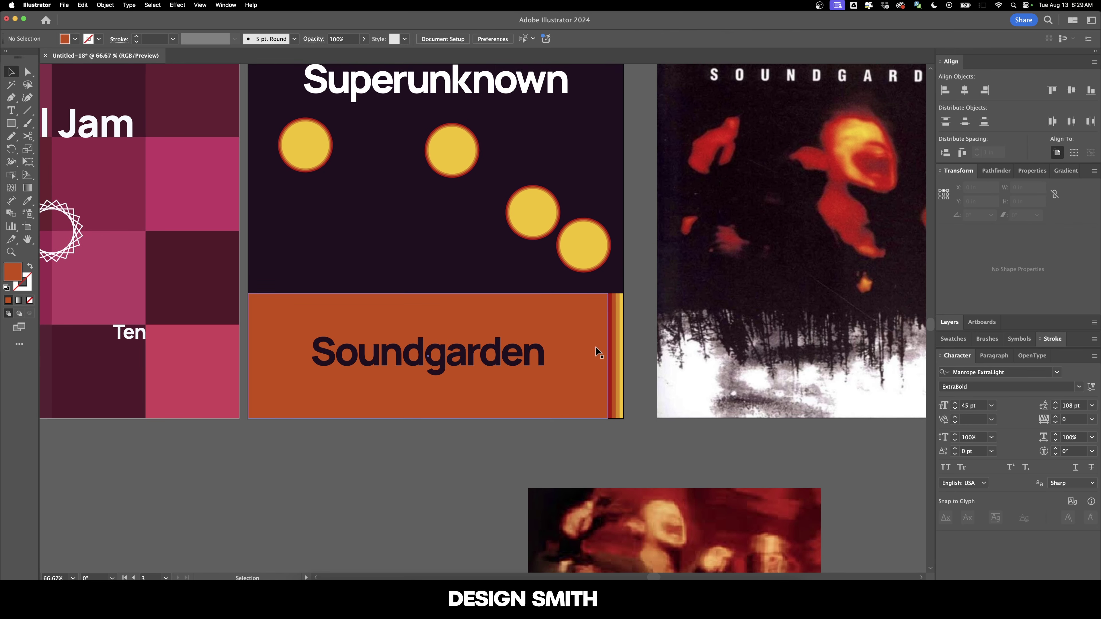
# Step: Delete the orange rectangle behind the Soundgarden title and review the finished cover beside the other redesigned albums
pyautogui.click(596, 347)
pyautogui.scroll(3, 596, 347)
pyautogui.scroll(3, 595, 351)
pyautogui.moveTo(668, 403)
pyautogui.mouseDown()
pyautogui.moveTo(648, 402)
pyautogui.moveTo(668, 402)
pyautogui.mouseUp()
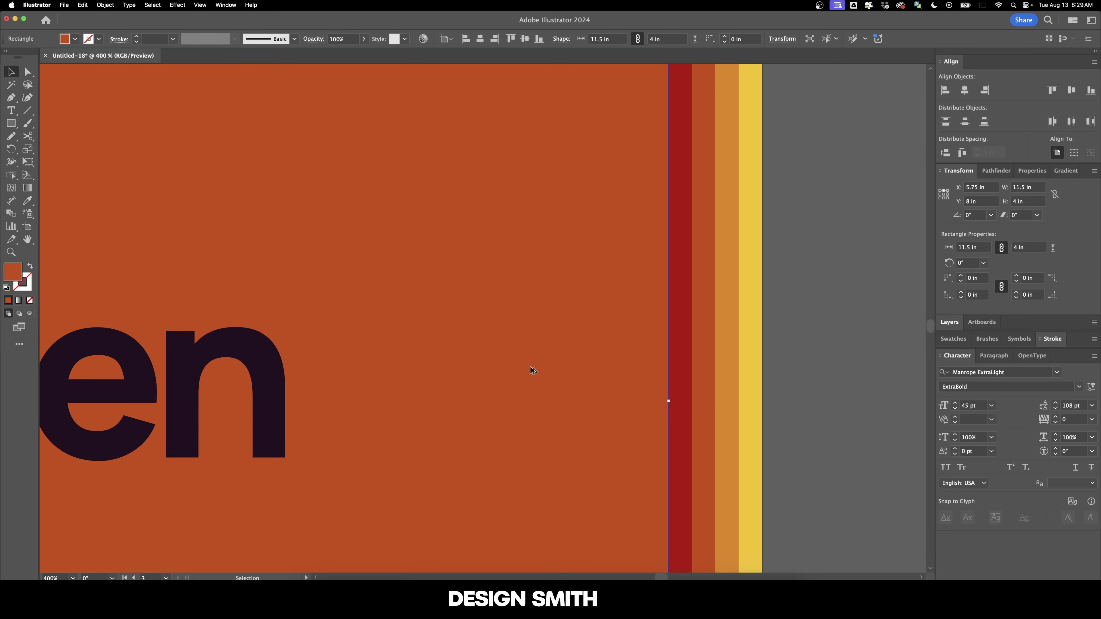
pyautogui.scroll(-5, 533, 371)
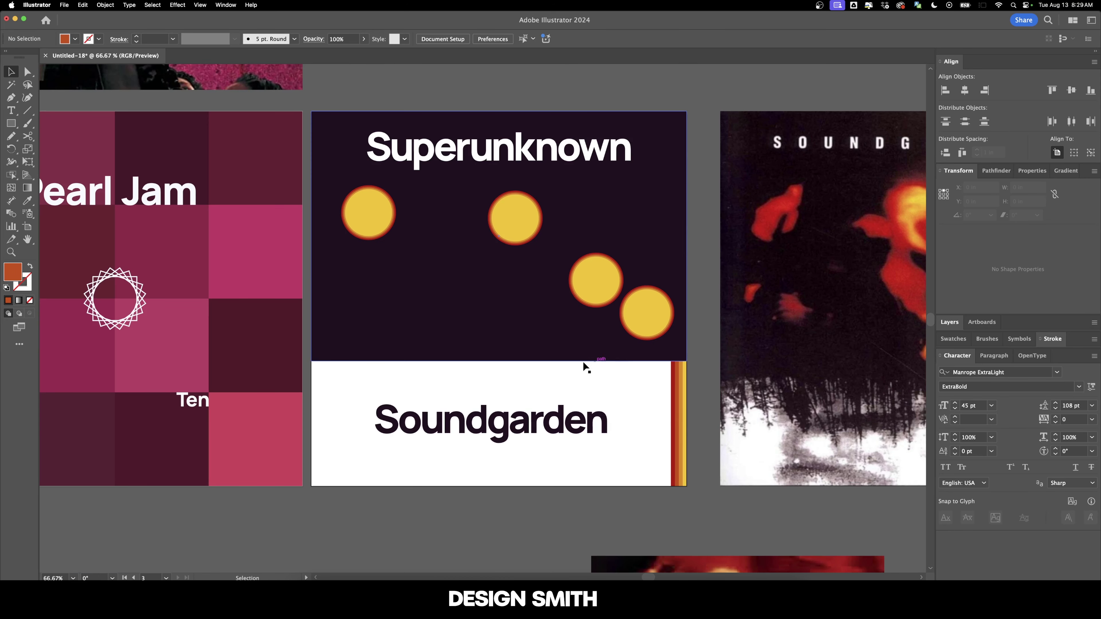
pyautogui.scroll(-2, 491, 362)
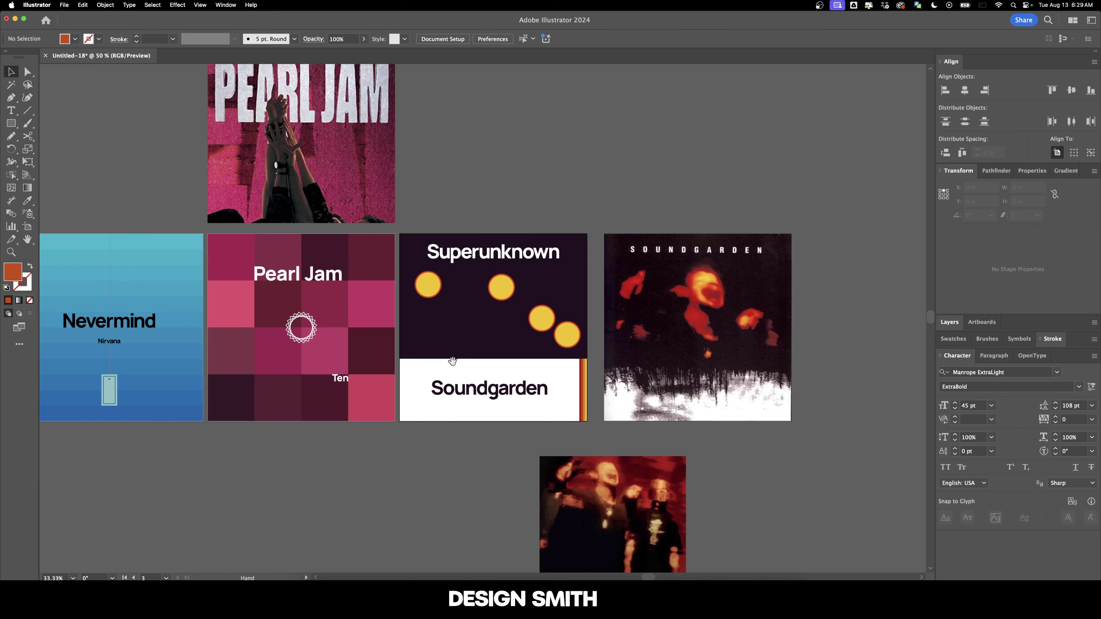
pyautogui.hscroll(-3, 452, 359)
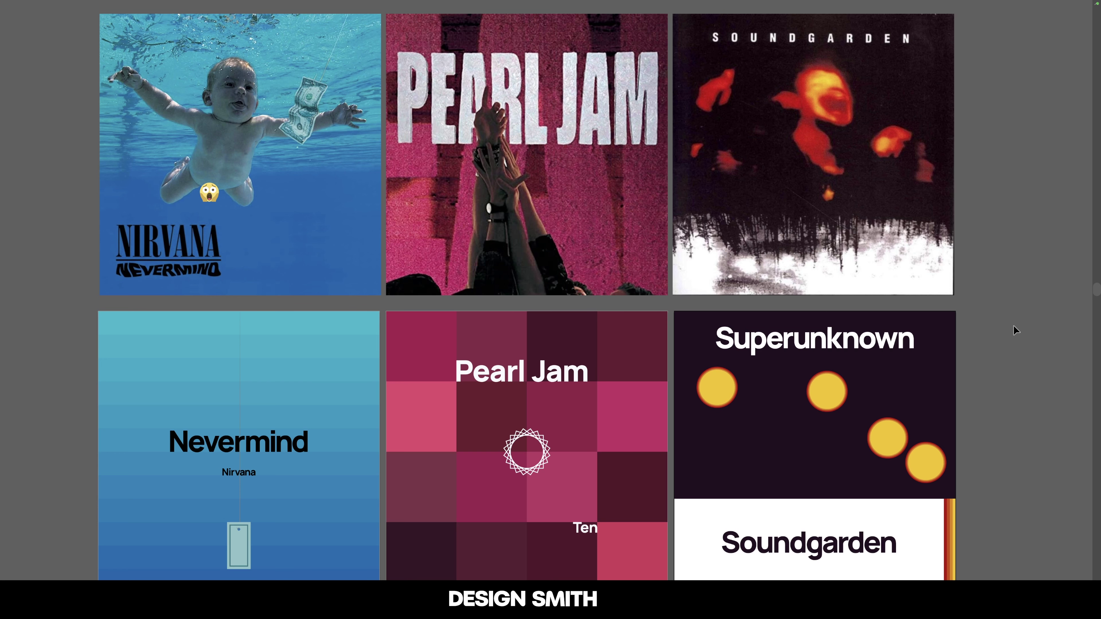